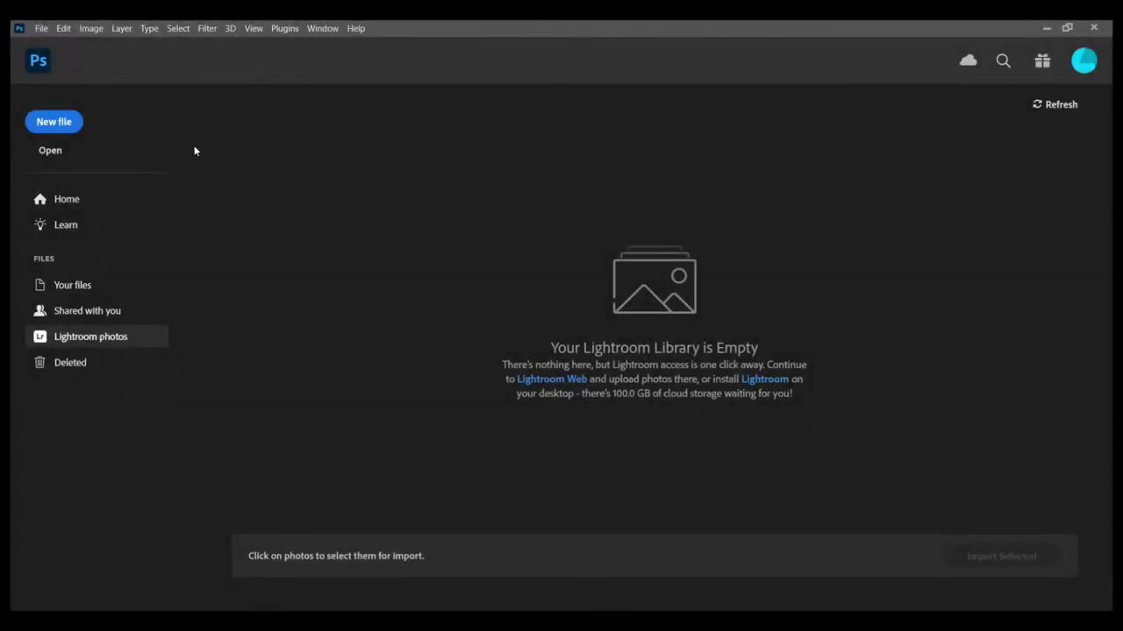
- Create a 1920 × 1080 px, 72 ppi RGB document with a white background from the HDTV 1080p preset
click(46, 128)
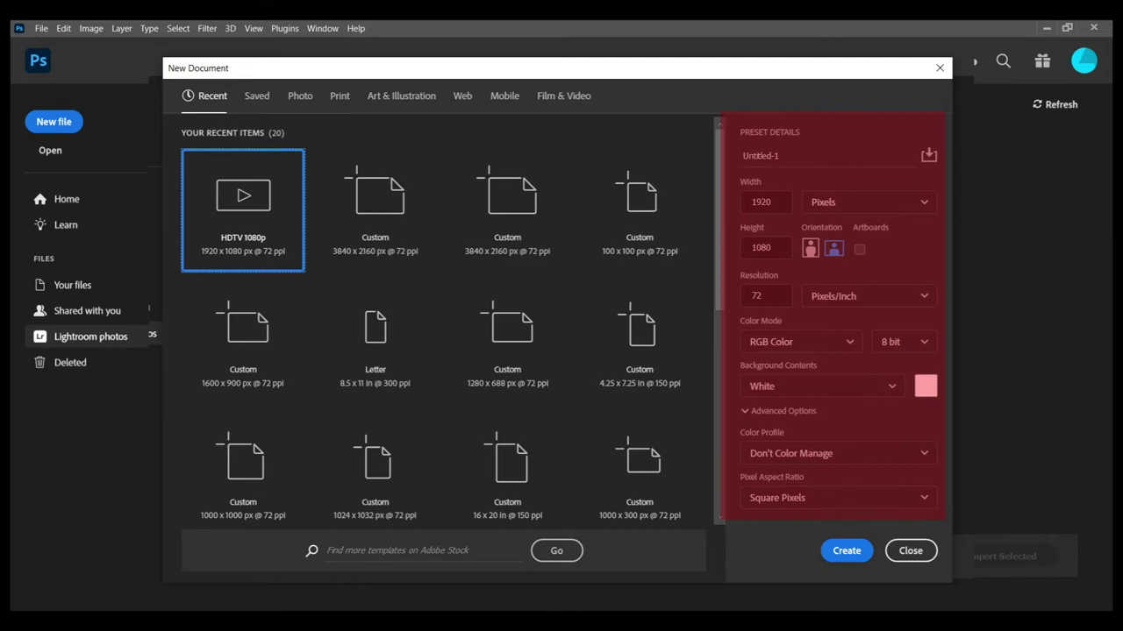
click(844, 551)
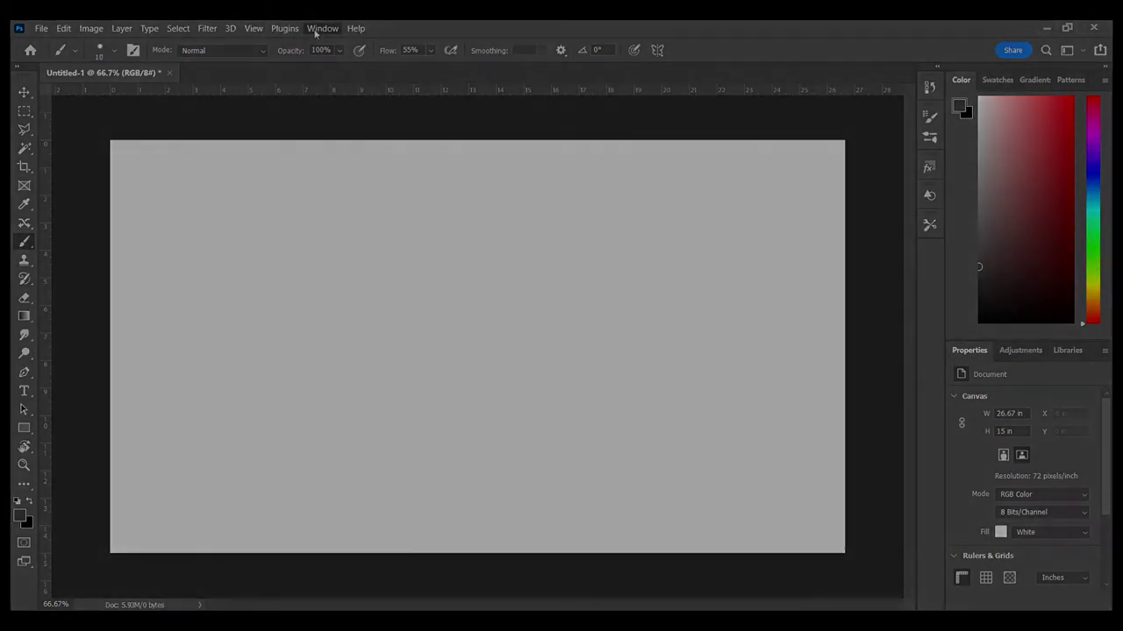
- Show the Timeline, create a video timeline for the drawing layer, and enlarge its time scale
click(316, 29)
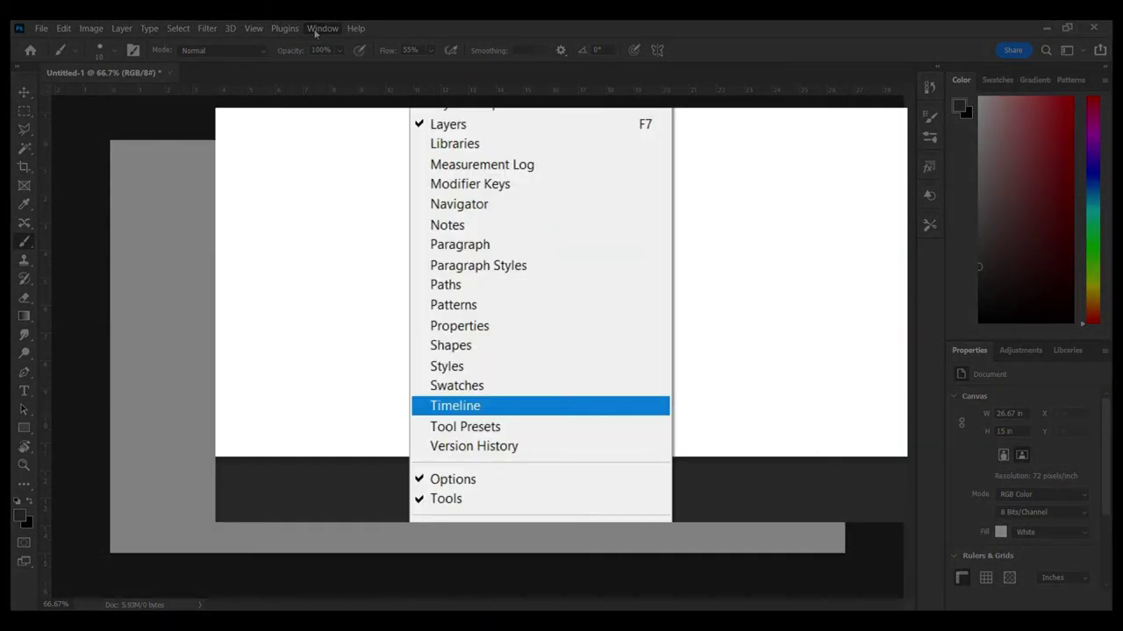
click(463, 527)
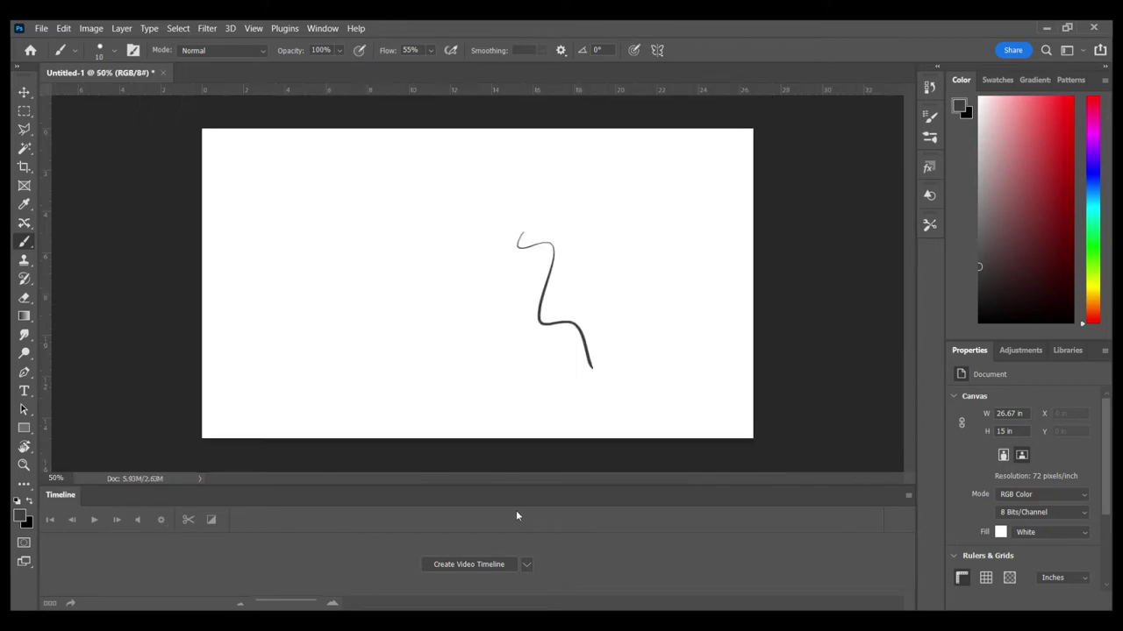
click(478, 566)
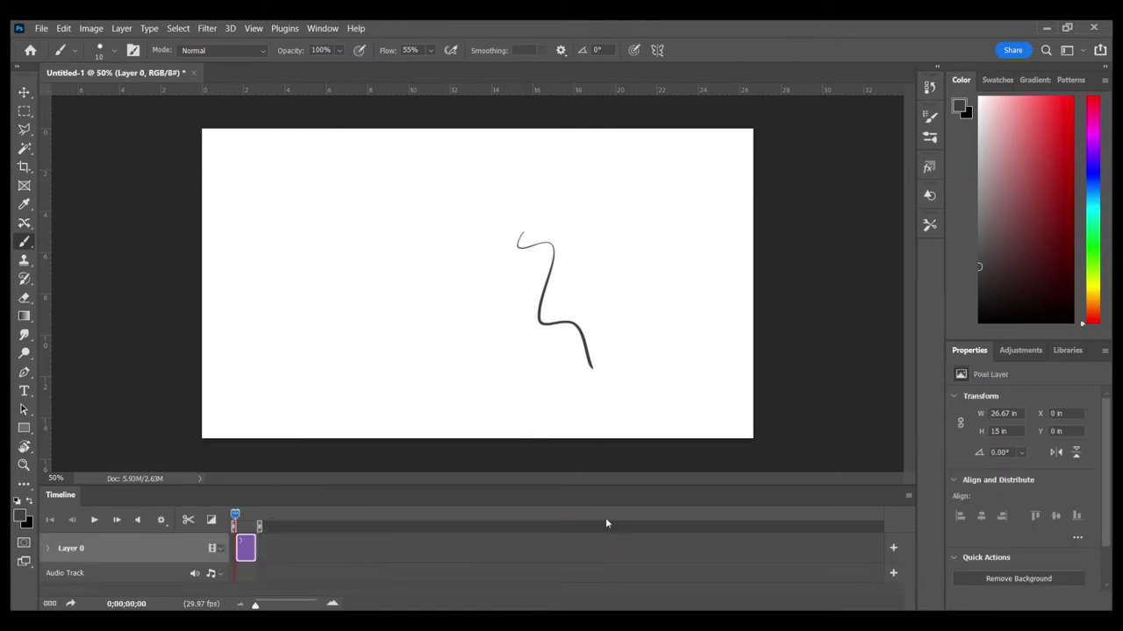
click(276, 603)
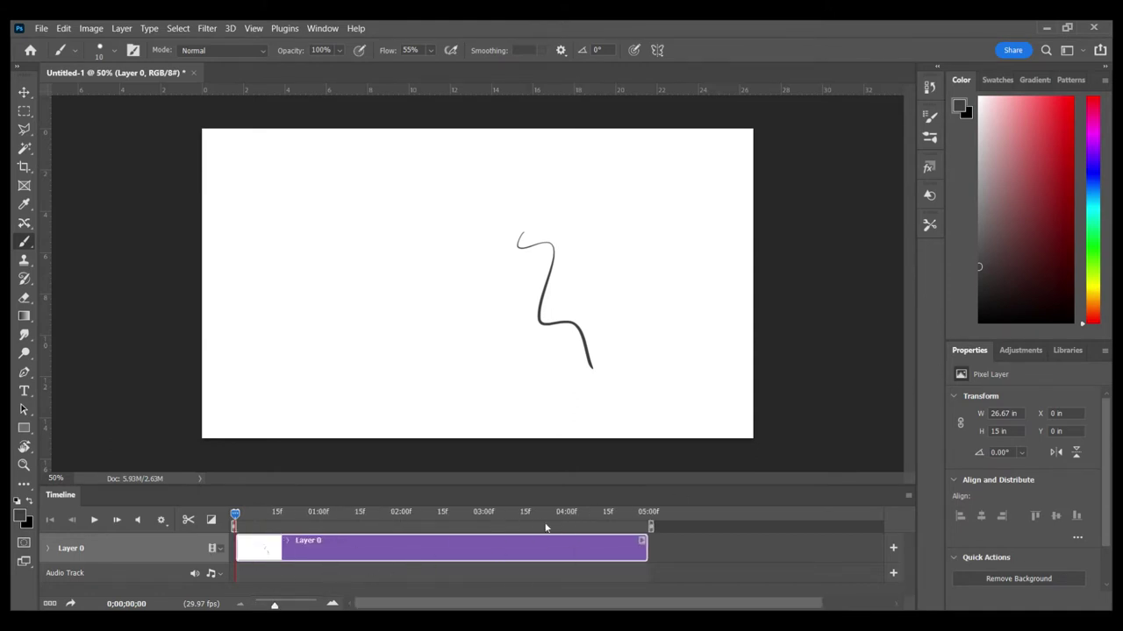
- Split the Layer 0 clip at 0;00;02;05
mouse_move(281, 522)
mouse_down()
mouse_move(468, 519)
mouse_move(255, 518)
mouse_move(508, 519)
mouse_move(586, 533)
mouse_move(241, 517)
mouse_up()
drag(235, 515, 417, 550)
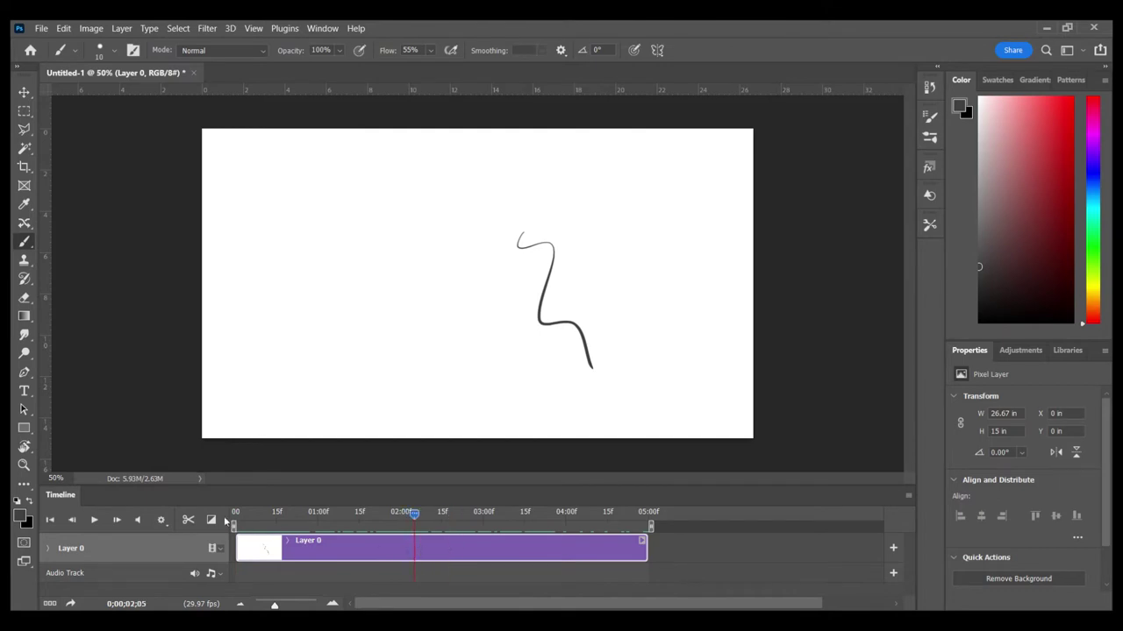
click(187, 520)
- On the second half of the split clip, draw eyes, an open mouth, wavy hair and an ear around the existing face line
click(472, 558)
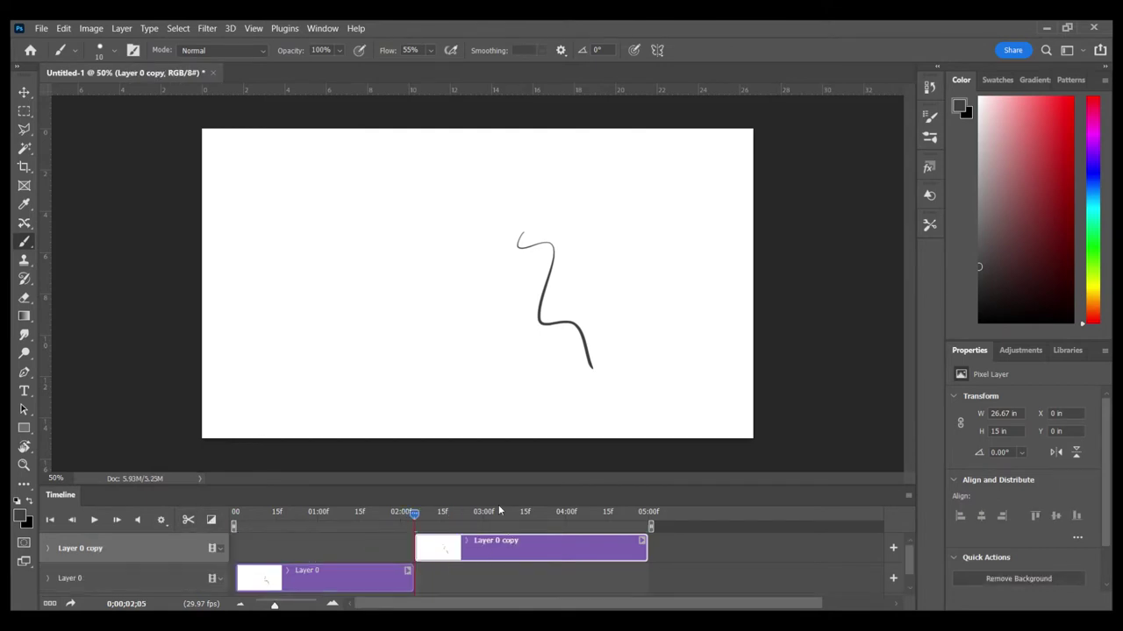
mouse_move(570, 268)
mouse_down()
mouse_move(566, 286)
mouse_move(570, 267)
mouse_up()
mouse_move(586, 269)
mouse_down()
mouse_move(583, 308)
mouse_move(577, 294)
mouse_up()
mouse_move(531, 225)
mouse_down()
mouse_move(573, 204)
mouse_move(630, 247)
mouse_move(628, 316)
mouse_up()
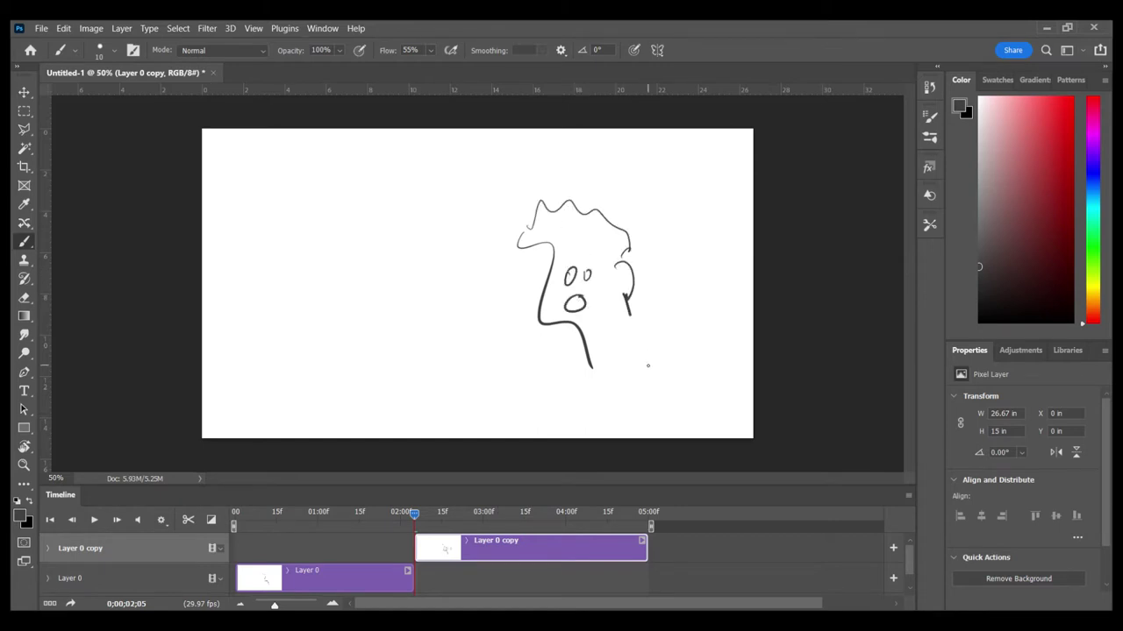
- Scrub and play back the timeline to examine the change between the two drawings
click(318, 513)
drag(318, 516, 272, 571)
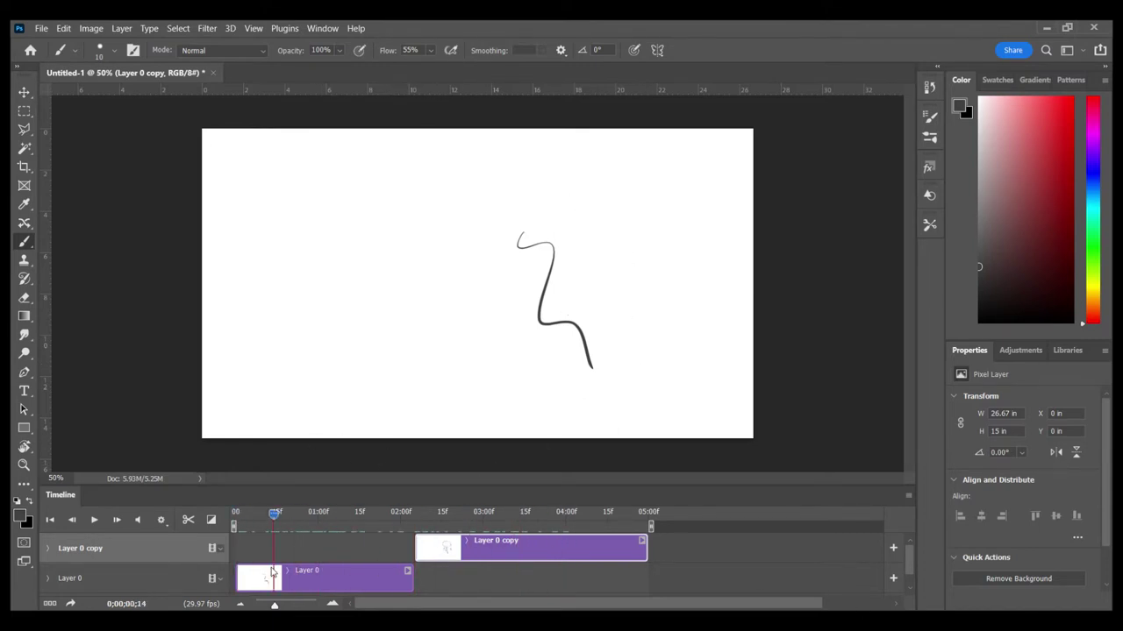
click(94, 520)
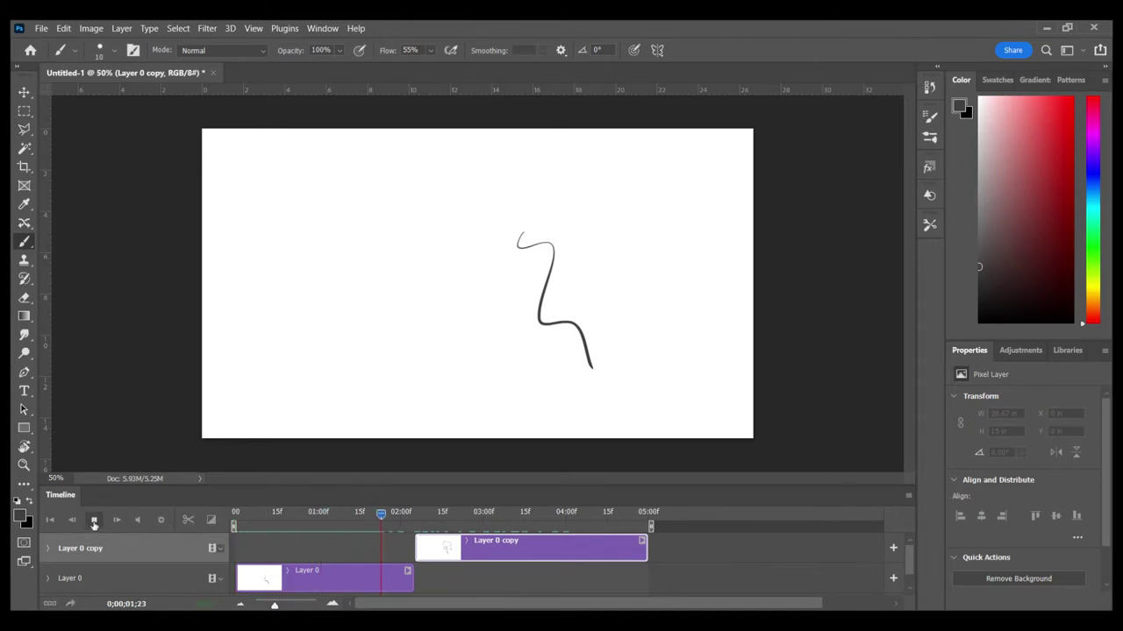
click(94, 520)
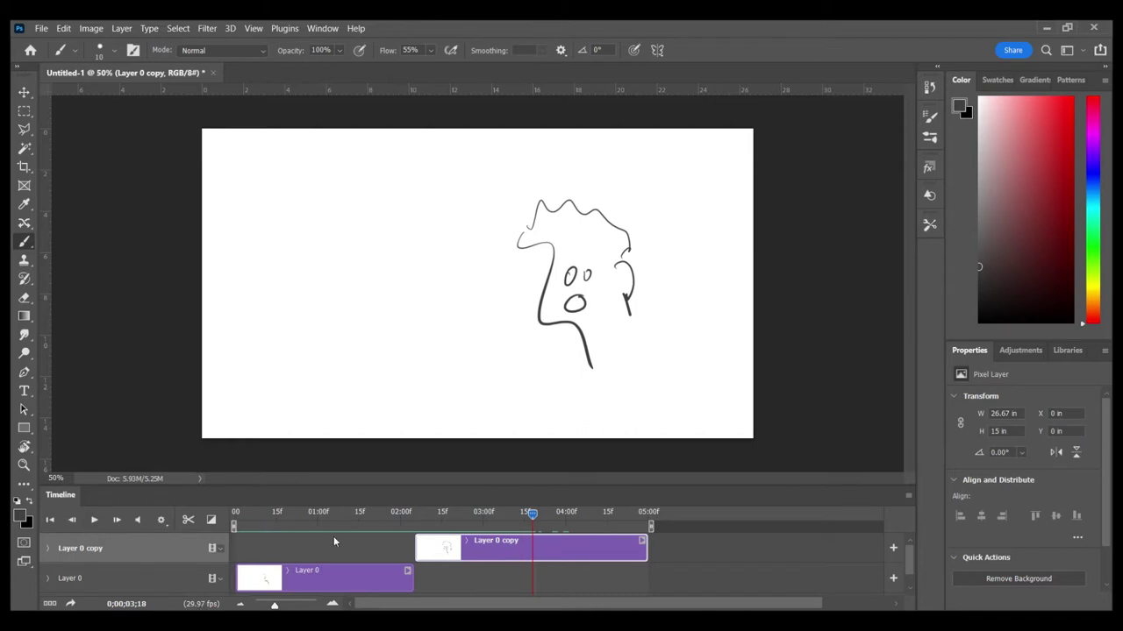
click(256, 513)
click(94, 520)
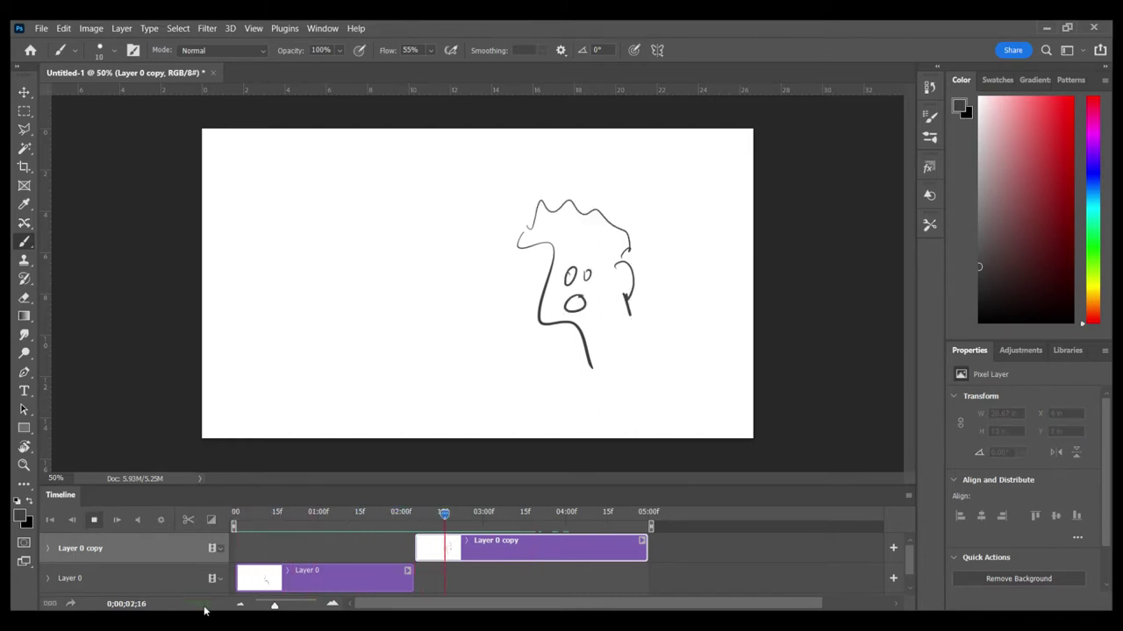
key(space)
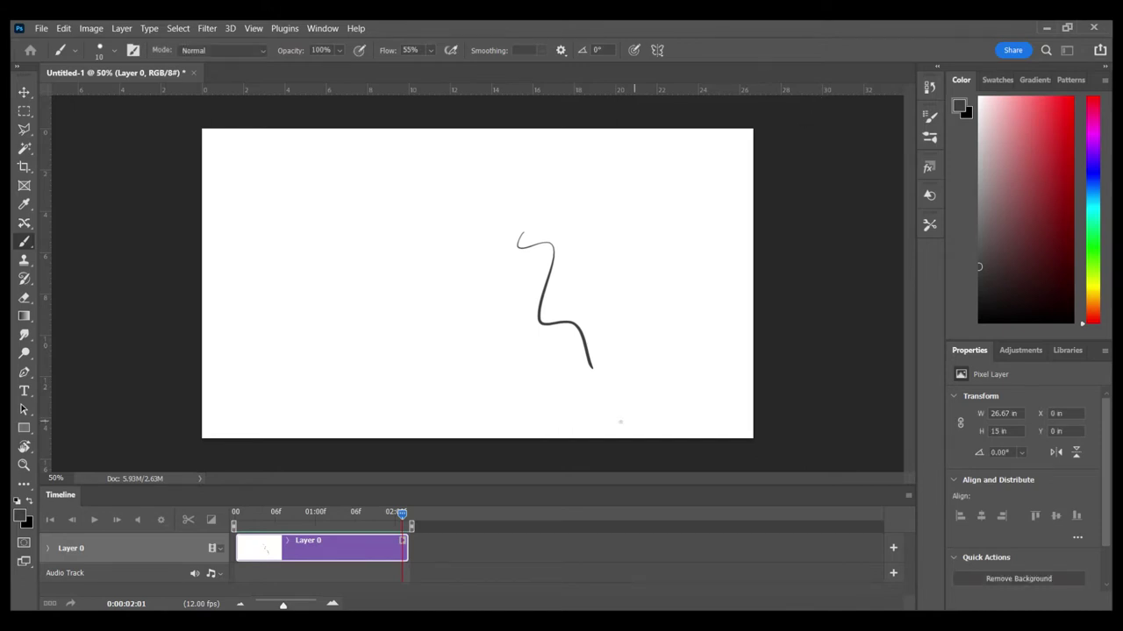
- Return to the first frame and fill Layer 0 with dark gray to cover the scribbled line
drag(328, 514, 235, 514)
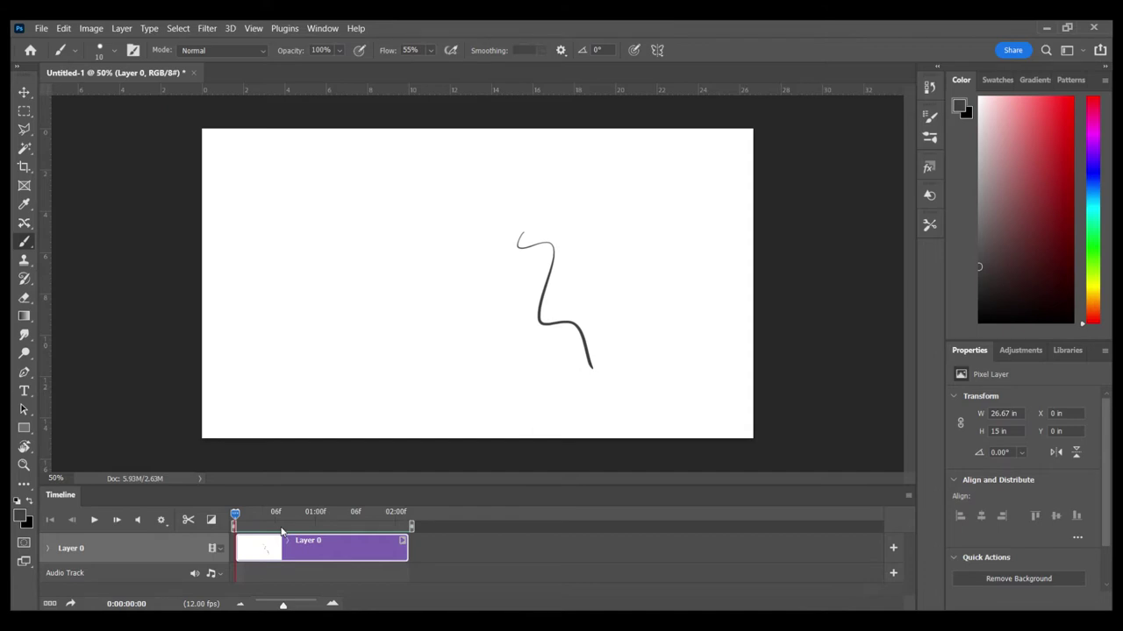
key(ctrl+BackSpace)
key(alt+BackSpace)
- Sketch the room on the left half of the canvas with a pointed-arch doorway, a wall corner and floor lines
click(978, 266)
drag(340, 173, 299, 348)
drag(337, 178, 371, 372)
drag(350, 181, 380, 354)
drag(298, 374, 221, 401)
drag(401, 141, 399, 362)
drag(403, 345, 574, 358)
- Sketch the vertical edges of a tall pillar from top to bottom in the right part of the scene
drag(553, 129, 553, 439)
drag(638, 129, 638, 438)
drag(664, 145, 663, 435)
drag(573, 149, 567, 437)
drag(631, 244, 632, 434)
key(ctrl+z)
key(ctrl+z)
- Select the pillar with a rectangular marquee, shade it darker with the brush, and deselect
key(m)
drag(556, 126, 664, 441)
key(b)
drag(610, 131, 609, 436)
key(ctrl+d)
- Outline the inside of the arched doorway with the Lasso, shade it darker, and deselect
key(l)
key(shift+l)
drag(300, 366, 364, 359)
key(b)
drag(337, 184, 331, 360)
key(ctrl+d)
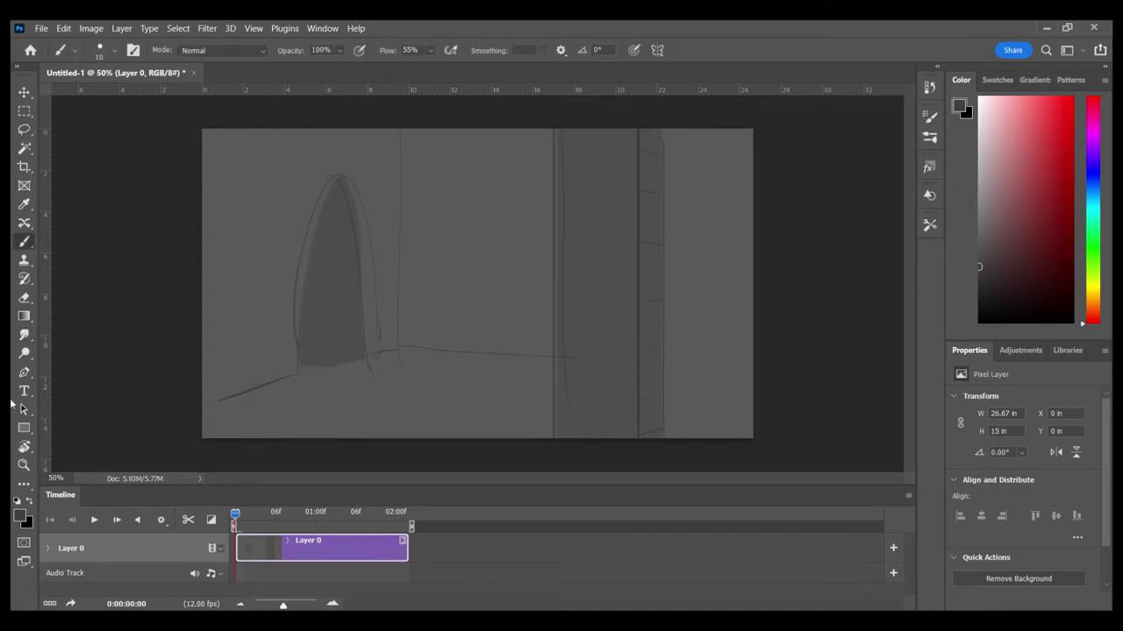
- Extend the background clip to 08:00 on the timeline and rename its layer Shot01BG
drag(264, 516, 224, 538)
drag(403, 544, 635, 563)
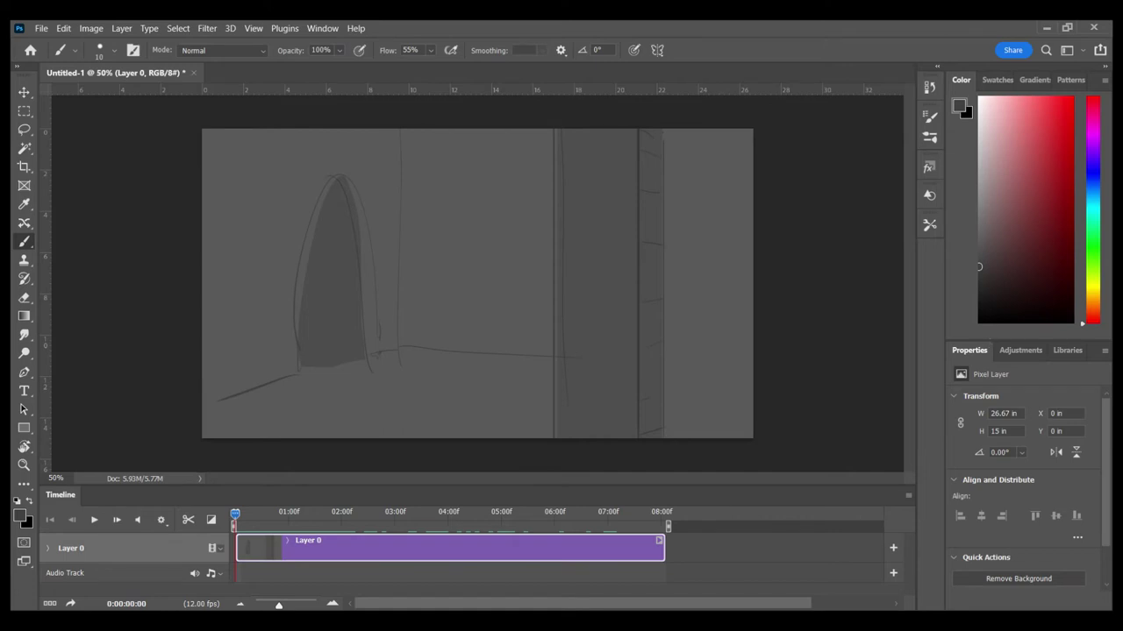
key(Return)
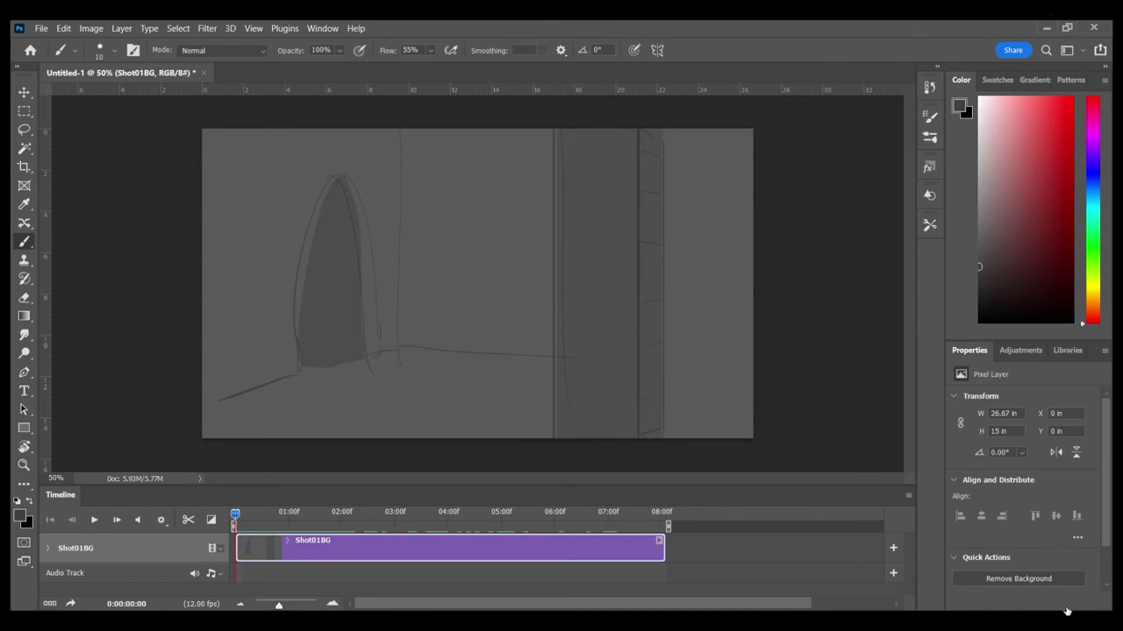
- Add a new layer above Shot01BG and extend its clip to 08:00 to match the background
key(ctrl+shift+alt+n)
drag(407, 513, 400, 542)
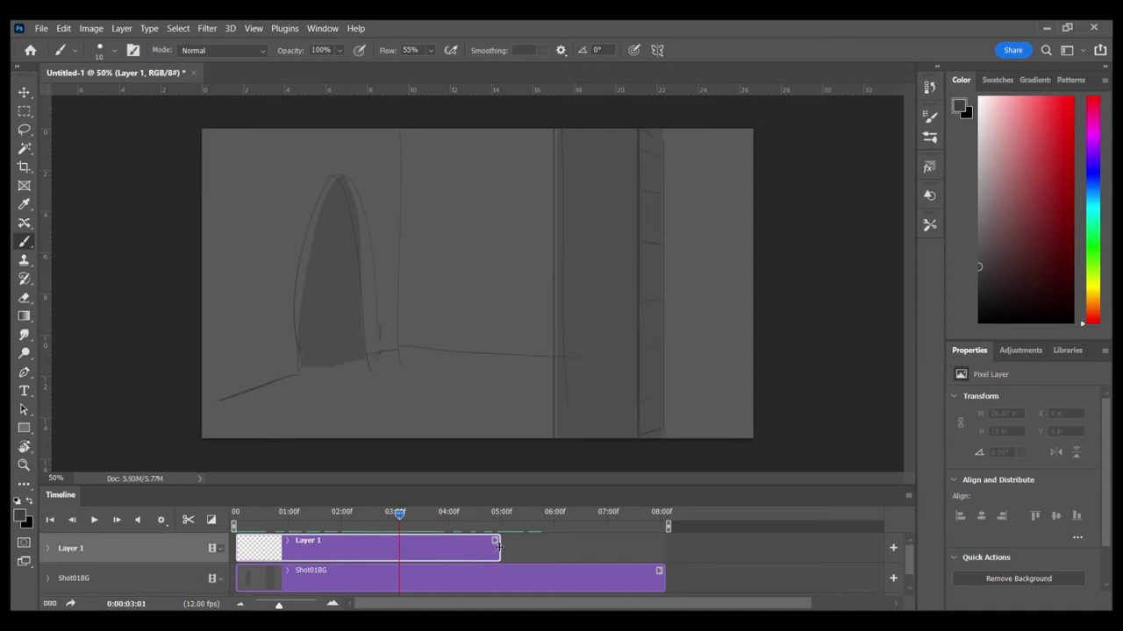
drag(499, 547, 663, 561)
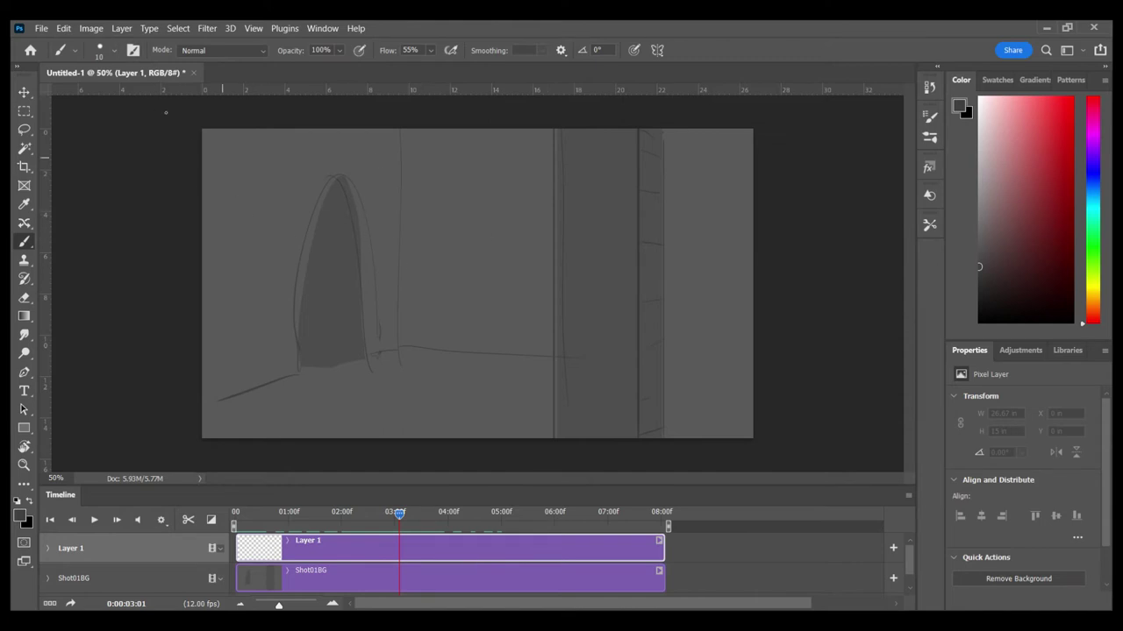
- Using a blue size 3 brush, sketch a standing figure beside the arched doorway on Layer 1
click(147, 358)
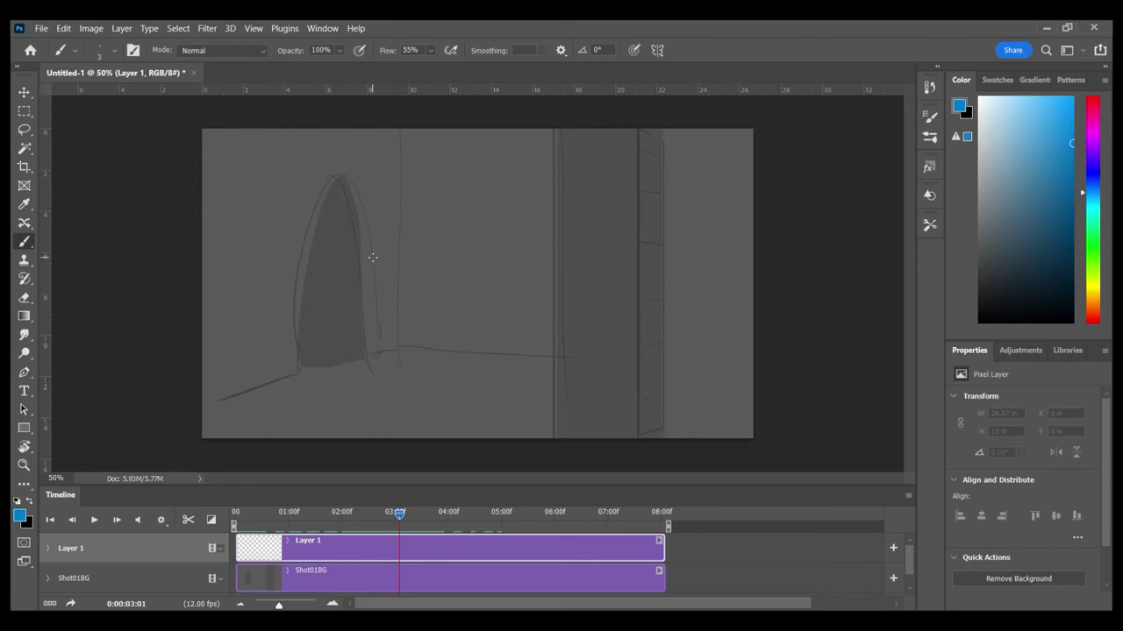
drag(366, 216, 373, 258)
key(ctrl+plus)
key(ctrl+plus)
drag(389, 308, 511, 300)
drag(406, 229, 408, 377)
drag(465, 399, 476, 301)
drag(405, 341, 408, 380)
drag(347, 255, 363, 306)
key(ctrl+minus)
key(ctrl+minus)
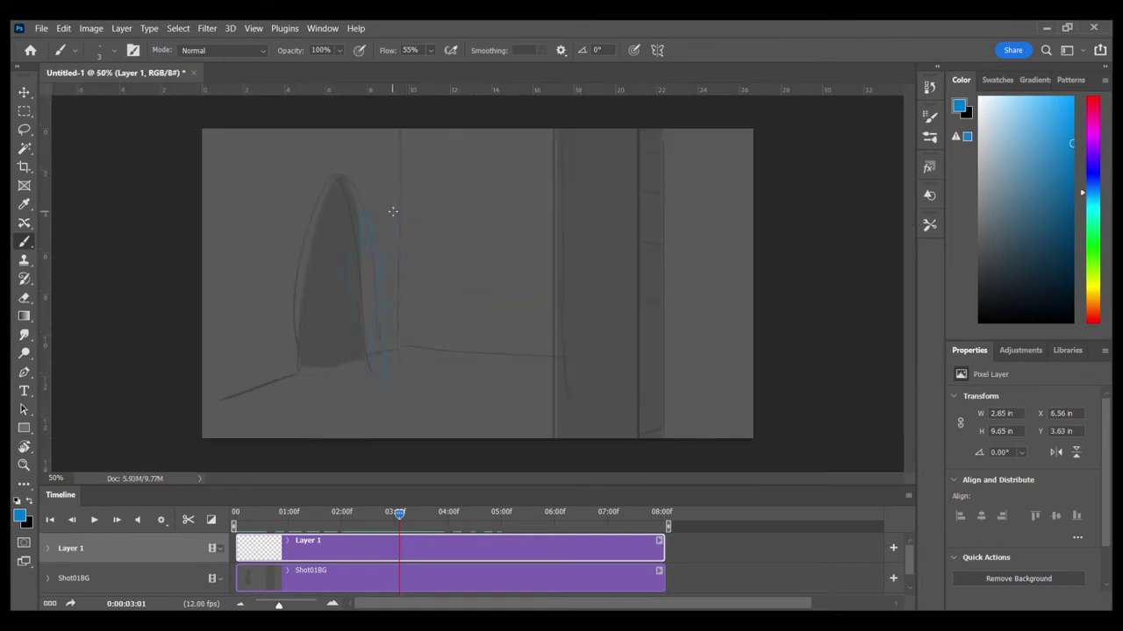
- Scale the blue figure down to about 8.54 in tall and reposition it at about X 7.19 in, Y 3.28 in
key(ctrl+t)
drag(401, 167, 401, 190)
key(Return)
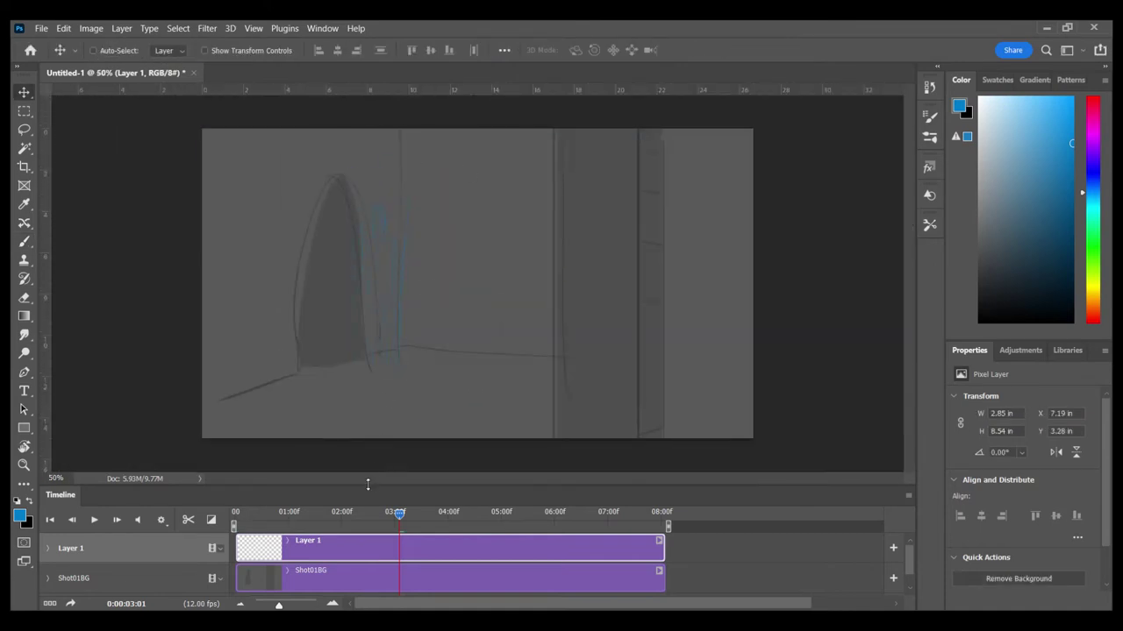
- Add a new layer starting at 0:00:01:11 and sketch a second blue figure to the right of the pillar
click(341, 513)
drag(329, 518, 235, 518)
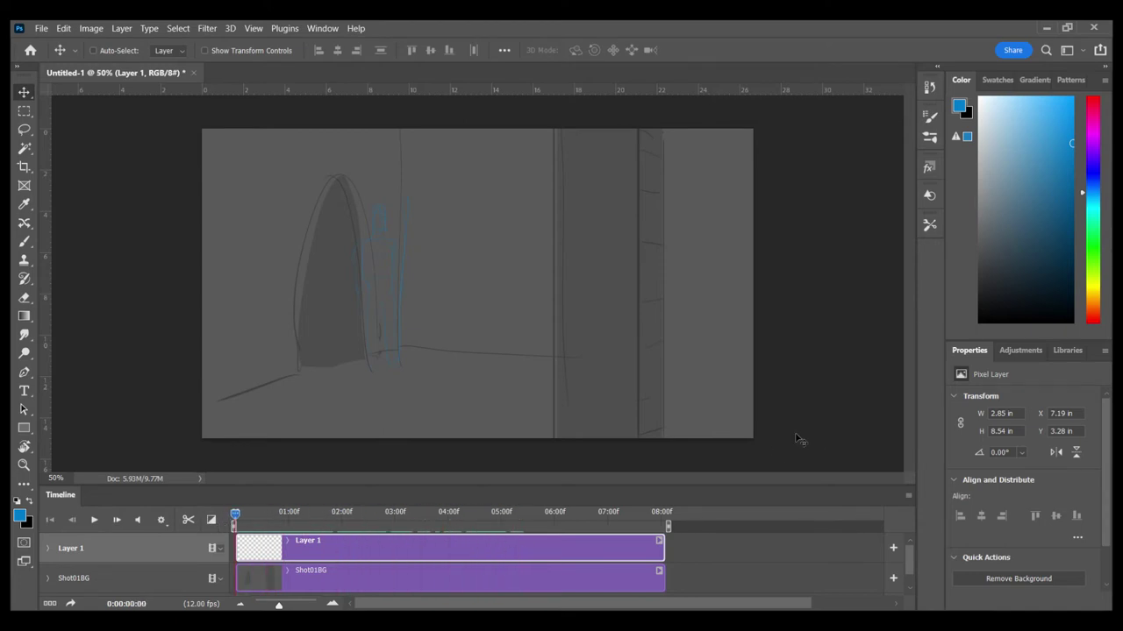
drag(323, 517, 338, 519)
key(ctrl+shift+alt+n)
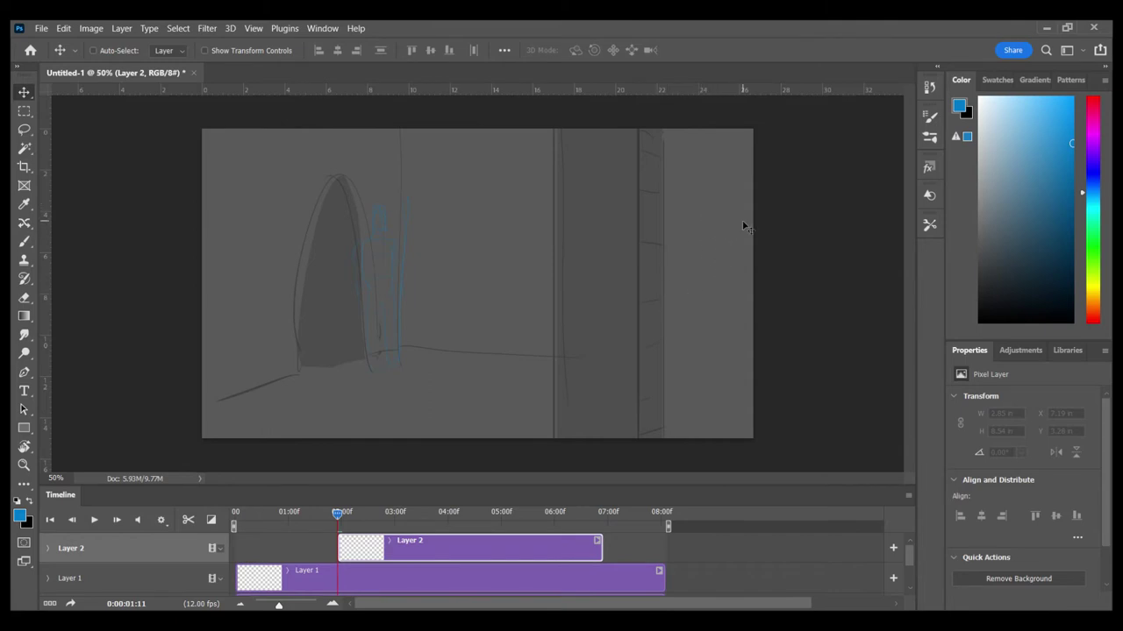
key(b)
mouse_move(694, 216)
mouse_down()
mouse_move(718, 268)
mouse_move(740, 255)
mouse_move(726, 282)
mouse_move(741, 260)
mouse_move(748, 295)
mouse_move(661, 364)
mouse_move(716, 358)
mouse_move(659, 363)
mouse_up()
- Split the Layer 2 clip at 0:00:03:00 and erase the whole drawing from its second part
drag(338, 516, 397, 523)
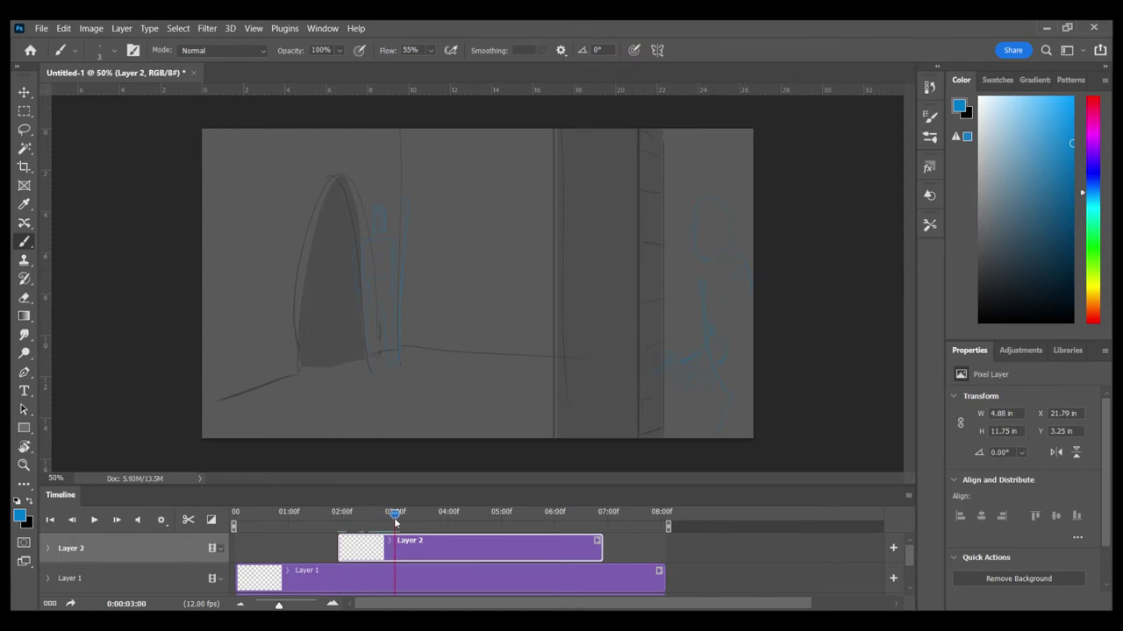
click(187, 521)
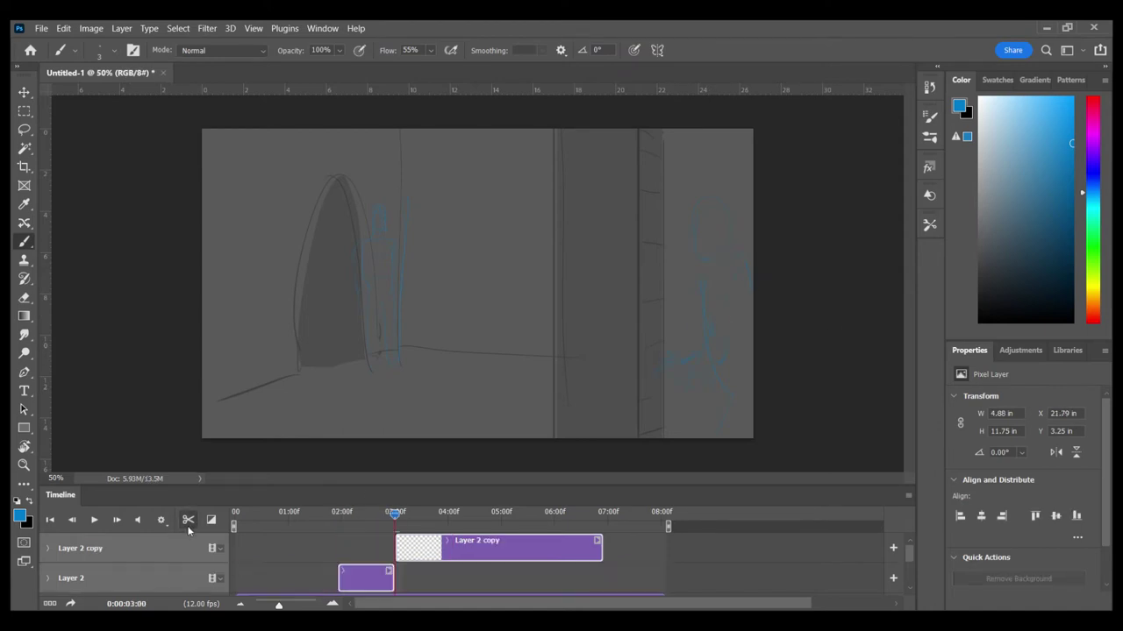
click(527, 555)
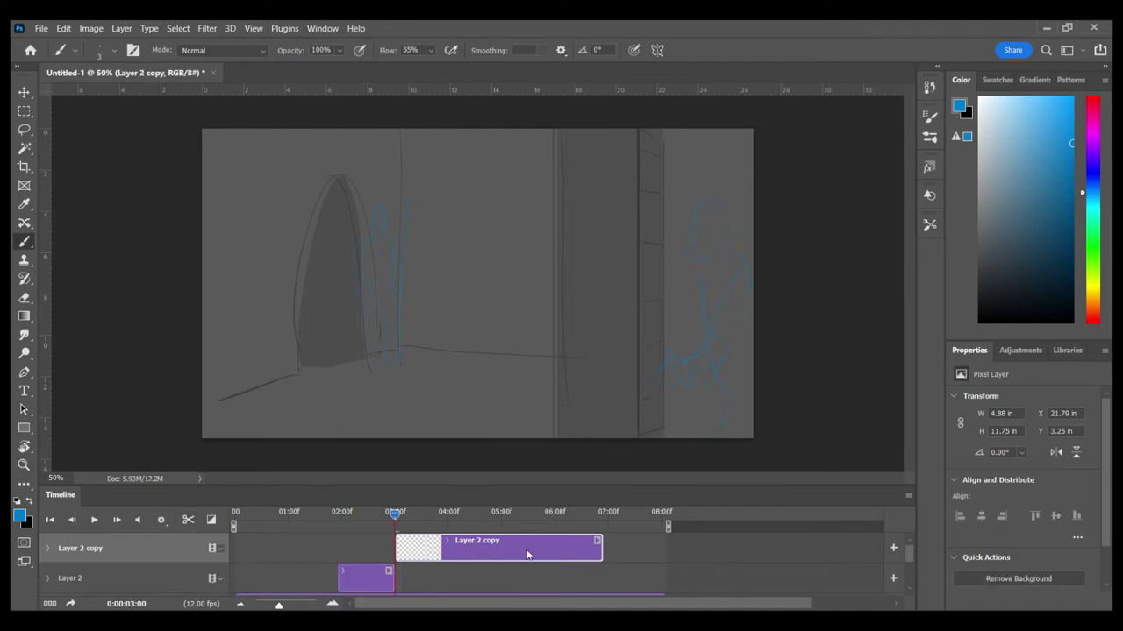
key(ctrl+a)
key(Delete)
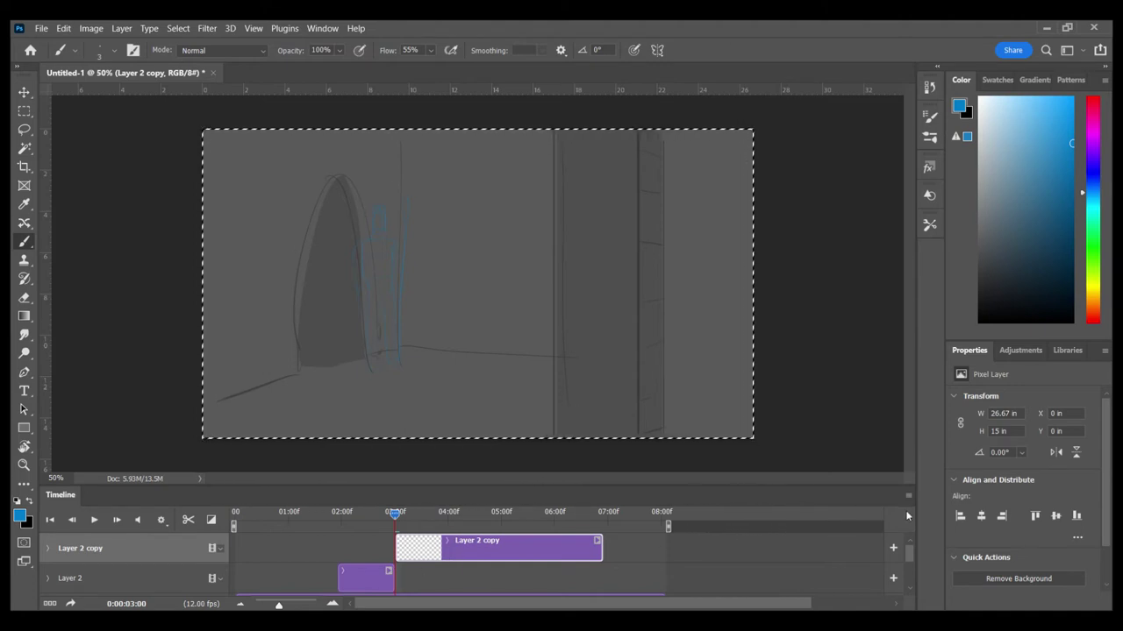
- Enable onion skins for the timeline and start the Layer 2 copy clip one frame earlier
click(909, 496)
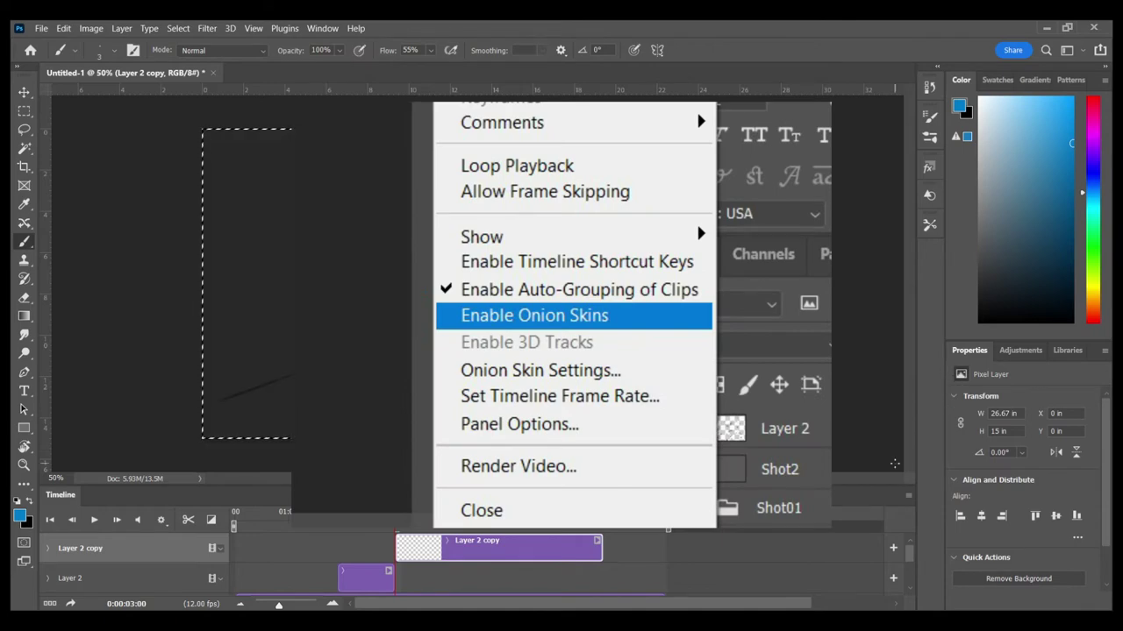
click(881, 509)
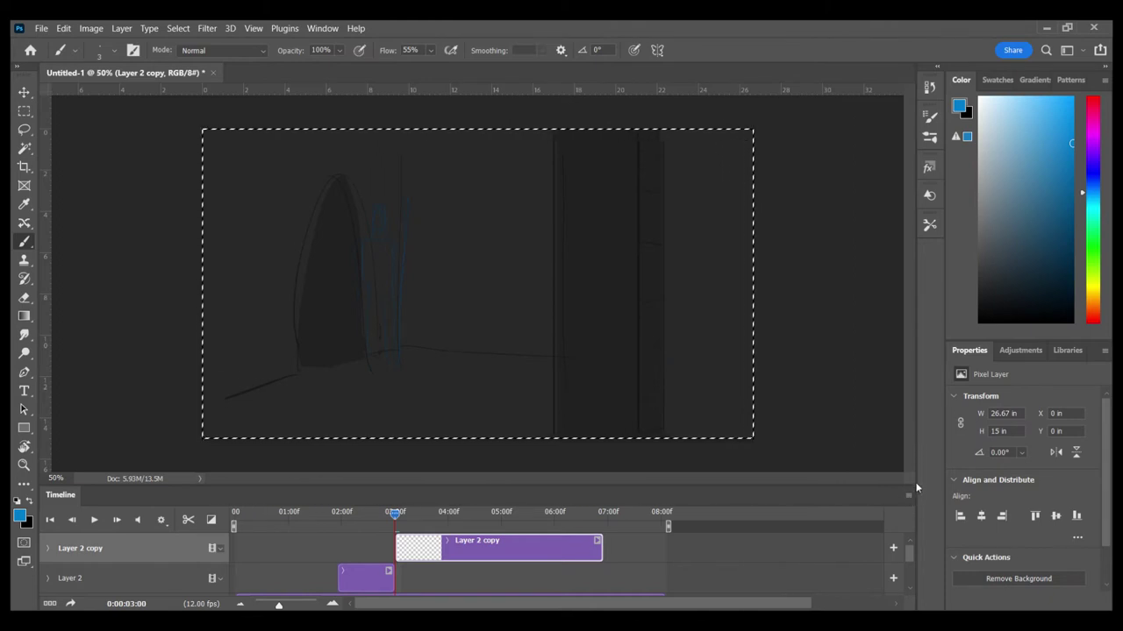
key(shift+F5)
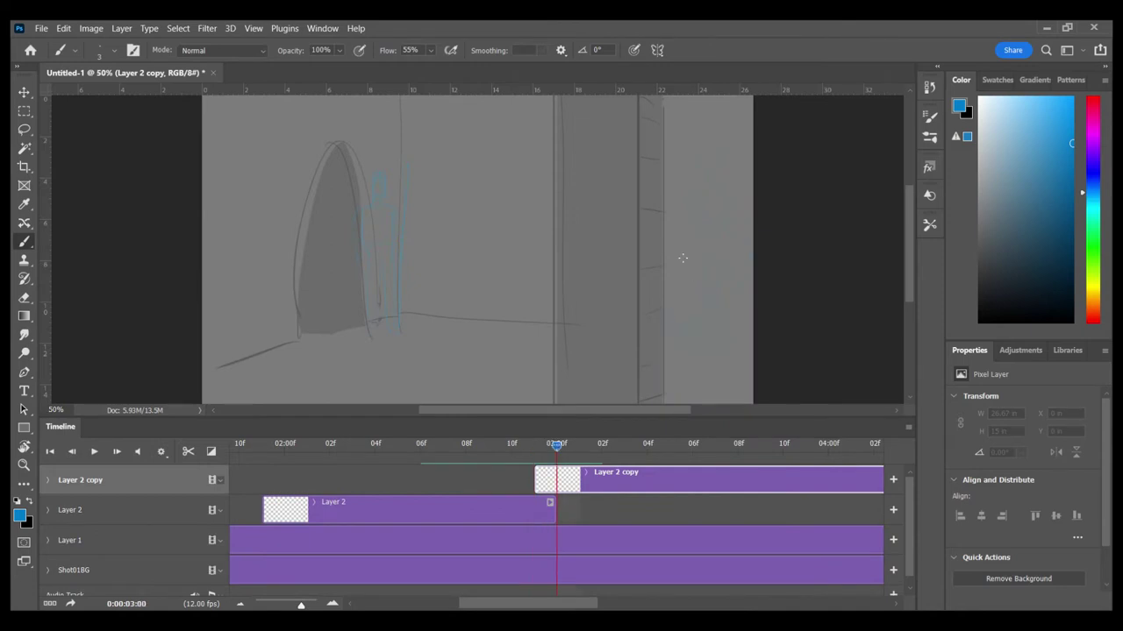
- Draw the second figure's next pose in blue over its onion skin, and set the Layer 2 copy clip to start at 0:00:03:00
key(ctrl+plus)
drag(682, 261, 429, 223)
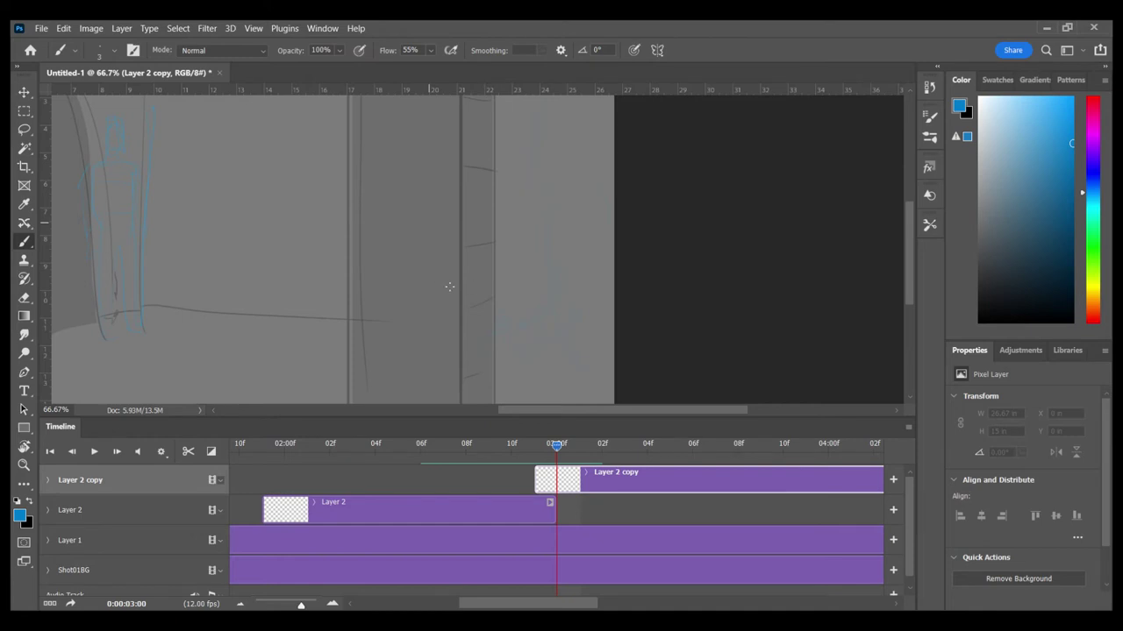
mouse_move(467, 264)
mouse_down()
mouse_move(456, 282)
mouse_move(538, 207)
mouse_move(569, 230)
mouse_up()
mouse_move(575, 189)
mouse_down()
mouse_move(521, 128)
mouse_move(568, 132)
mouse_move(530, 146)
mouse_move(558, 116)
mouse_move(499, 165)
mouse_move(519, 202)
mouse_move(525, 151)
mouse_move(558, 198)
mouse_up()
mouse_move(599, 316)
mouse_down()
mouse_move(615, 354)
mouse_move(525, 366)
mouse_up()
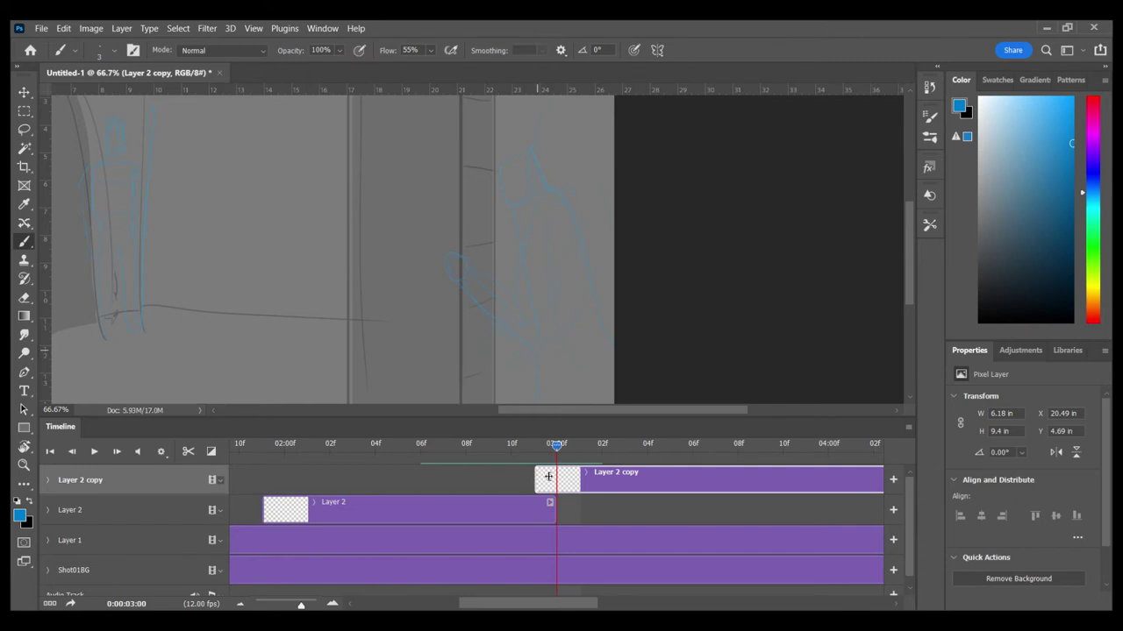
drag(557, 478, 579, 478)
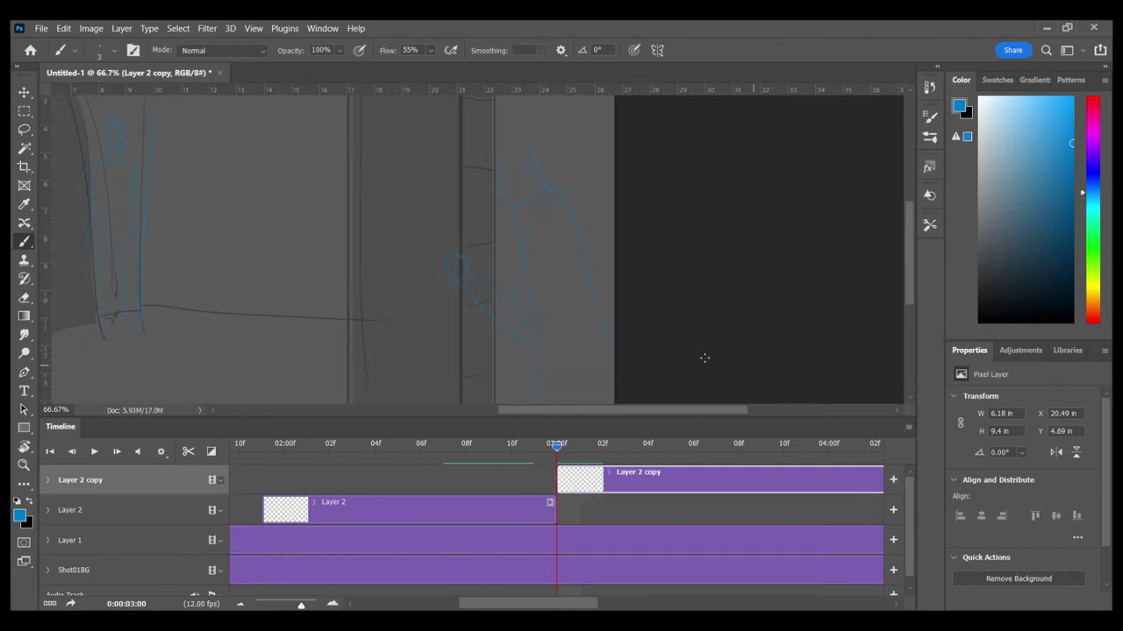
- Shift the figure's pose on Layer 2 copy toward the pillar, to X 19.67 in and Y 4.74 in, and scrub through the change
drag(546, 447, 601, 448)
key(v)
drag(592, 291, 572, 292)
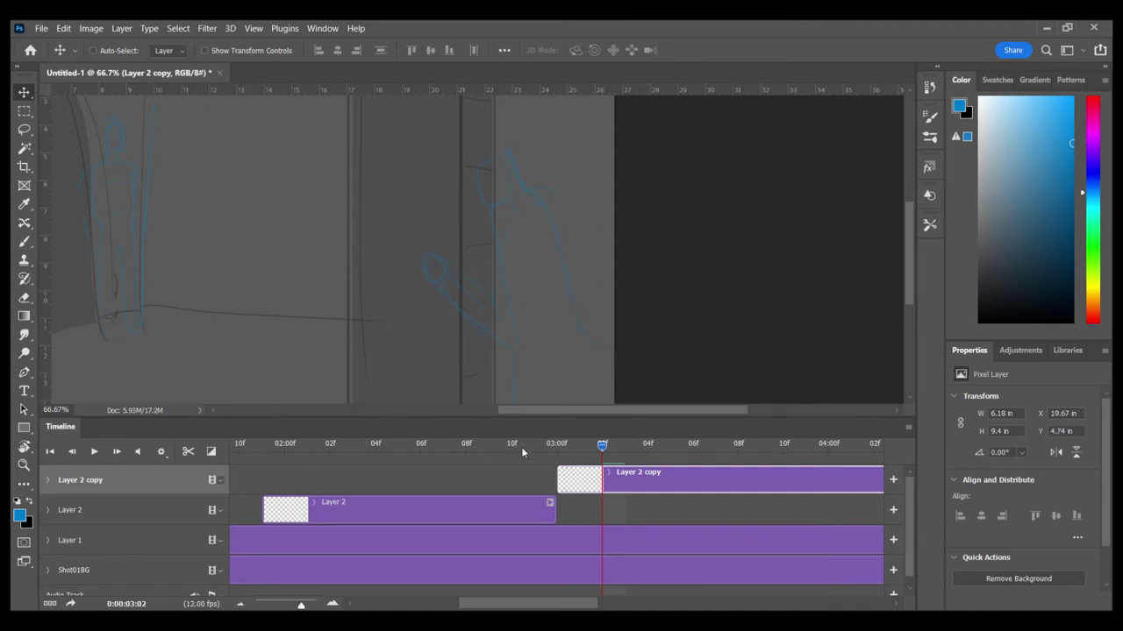
click(488, 453)
drag(509, 454, 708, 474)
key(ctrl+minus)
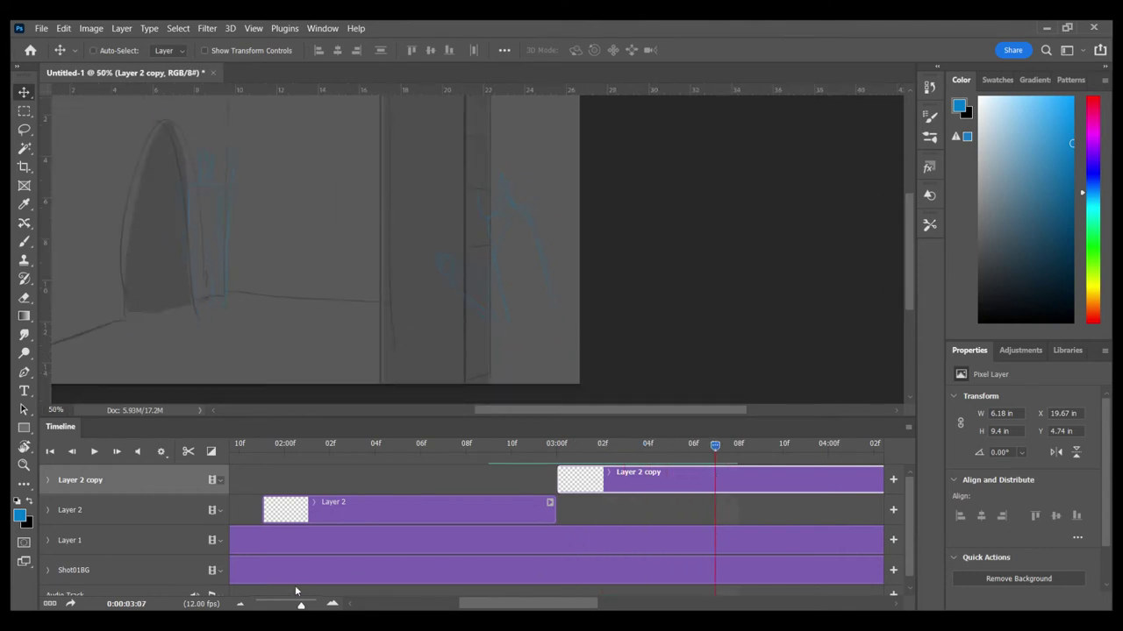
- Split the Layer 2 copy clip at 0:00:04:03 and clear the whole drawing from its second part
drag(301, 604, 287, 605)
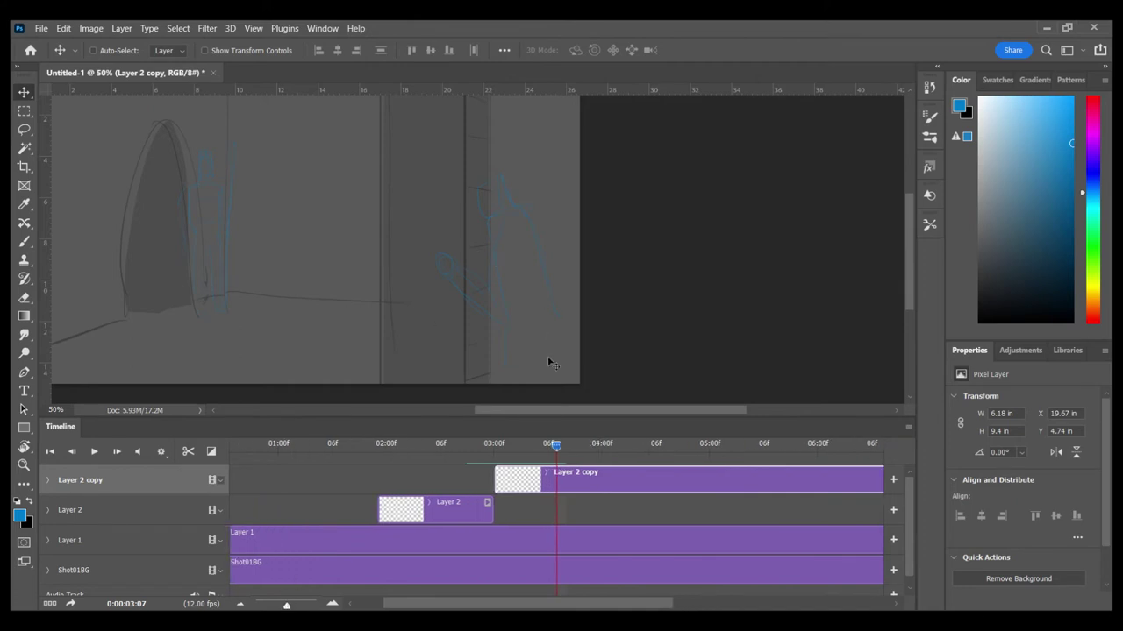
drag(459, 445, 627, 469)
click(187, 451)
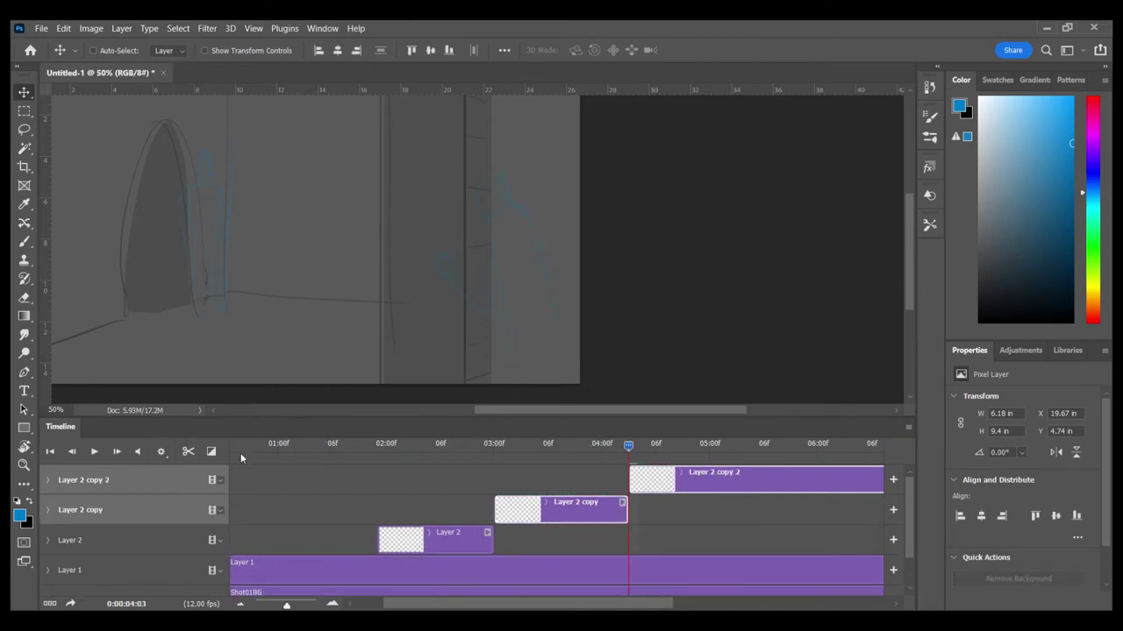
click(691, 481)
key(ctrl+a)
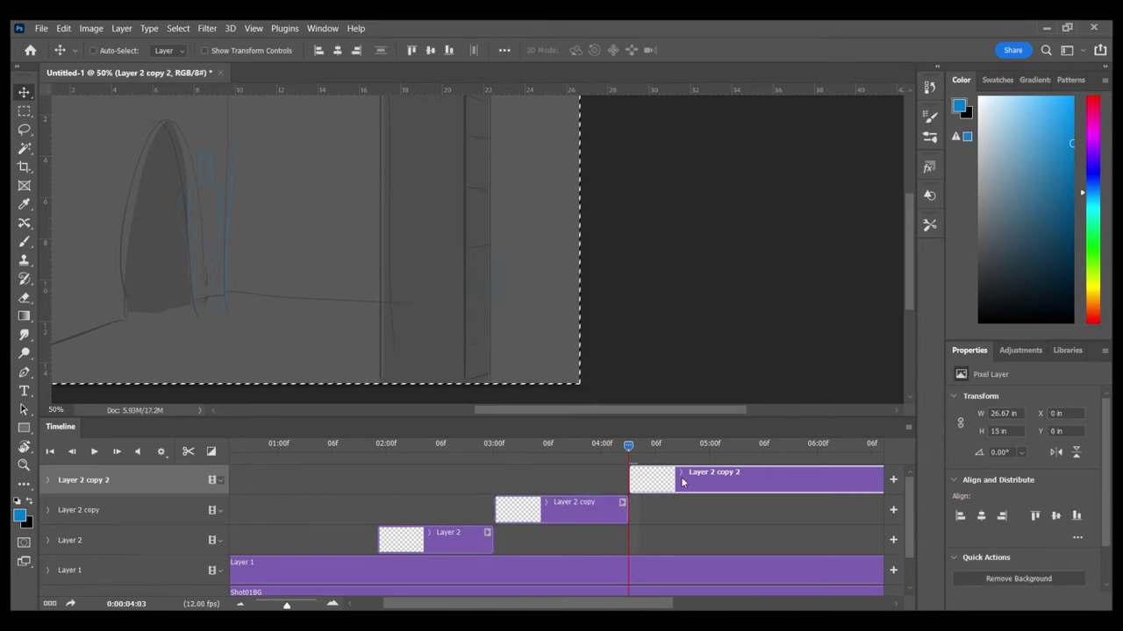
key(b)
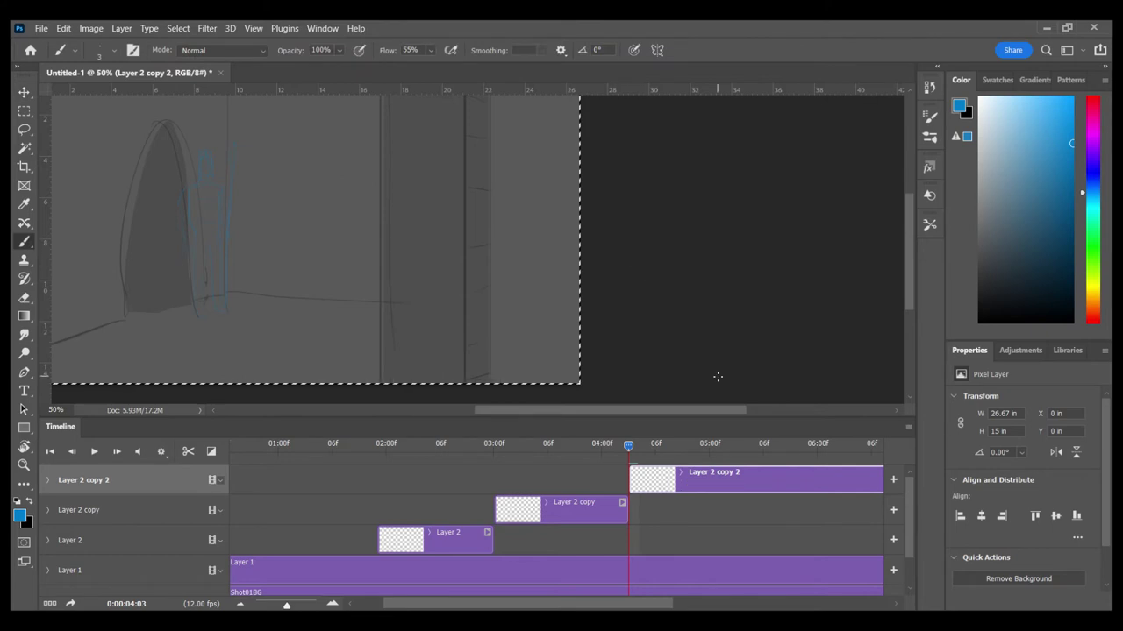
key(ctrl+d)
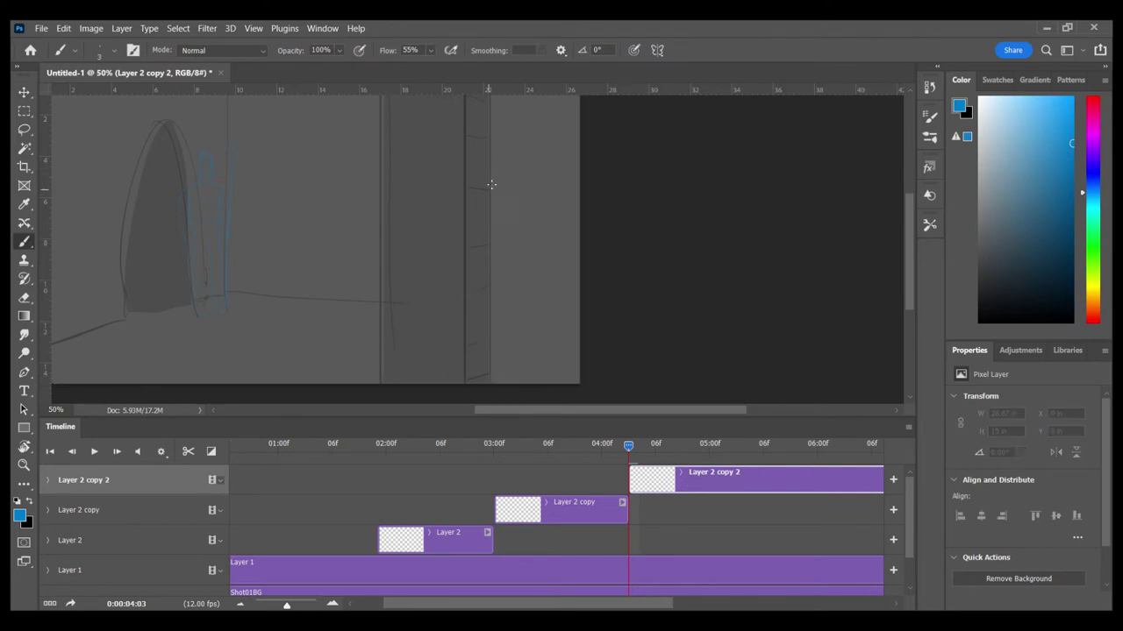
- Sketch the figure's upright pose in blue beside the pillar on Layer 2 copy 2, about 5.1 by 11.8 in
drag(493, 182, 496, 223)
drag(488, 170, 461, 360)
drag(526, 230, 534, 346)
drag(486, 291, 491, 375)
drag(516, 155, 524, 209)
- Add blue strokes to the figure's pose in the Layer 2 copy clip, and return to the Layer 2 copy 2 clip for drawing
mouse_move(628, 446)
mouse_down()
mouse_move(669, 481)
mouse_move(381, 518)
mouse_move(567, 516)
mouse_up()
click(570, 510)
drag(454, 254, 476, 171)
mouse_move(566, 446)
mouse_down()
mouse_move(466, 463)
mouse_move(682, 468)
mouse_move(656, 469)
mouse_up()
click(659, 480)
key(e)
key(b)
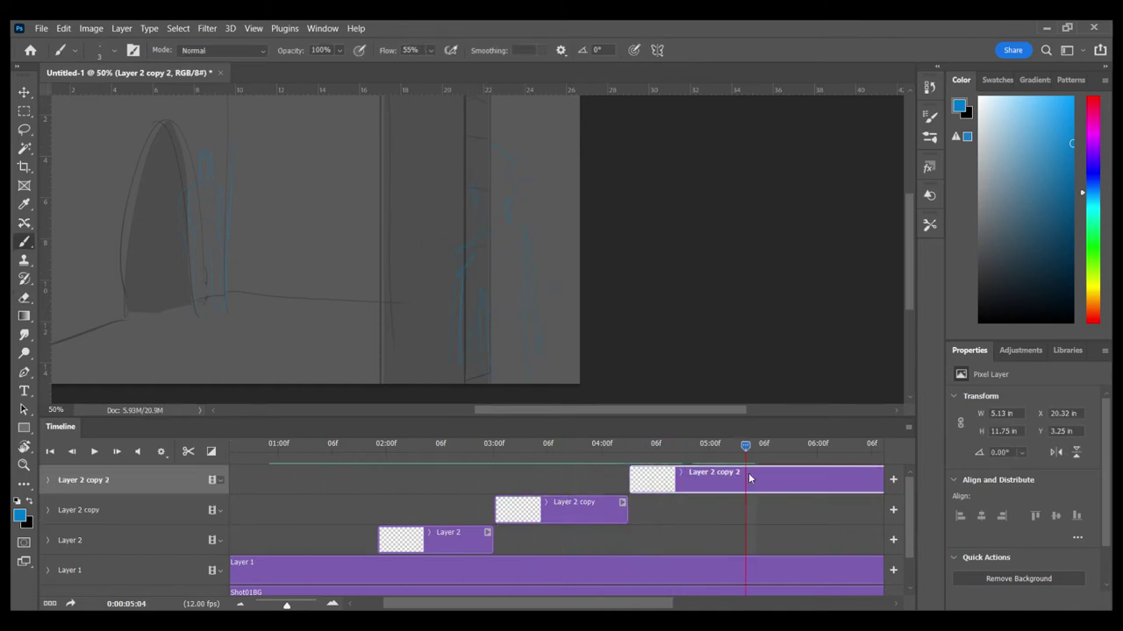
- Play the animatic from the start to review the timing of the figure's poses
drag(751, 479, 786, 476)
mouse_move(286, 605)
mouse_down()
mouse_move(258, 606)
mouse_move(282, 605)
mouse_up()
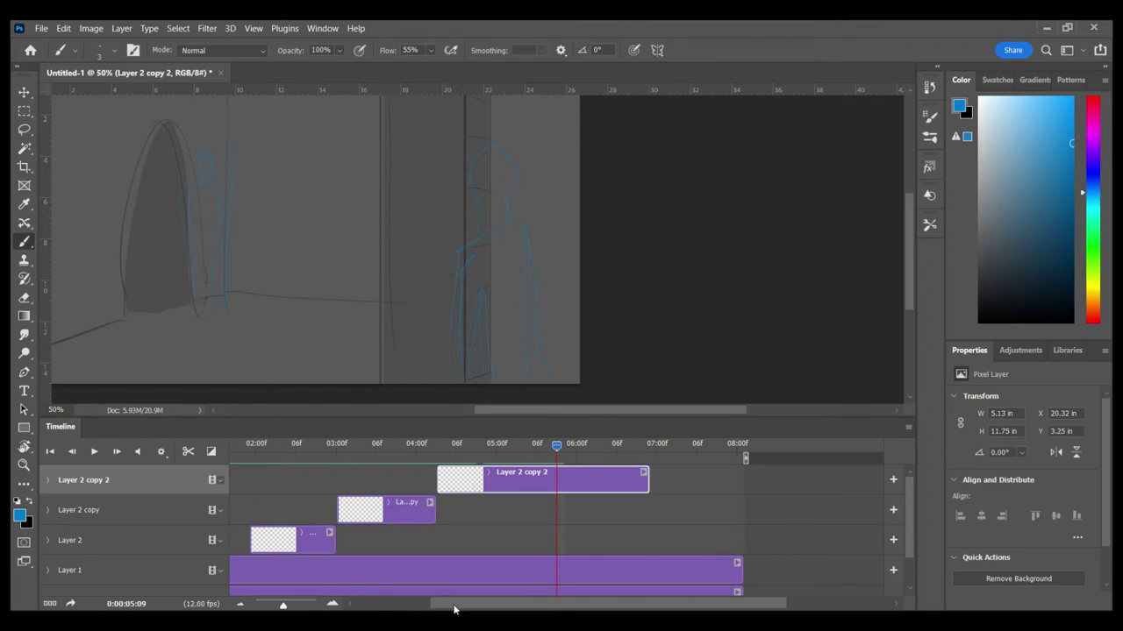
drag(453, 610, 310, 485)
drag(340, 448, 143, 447)
key(space)
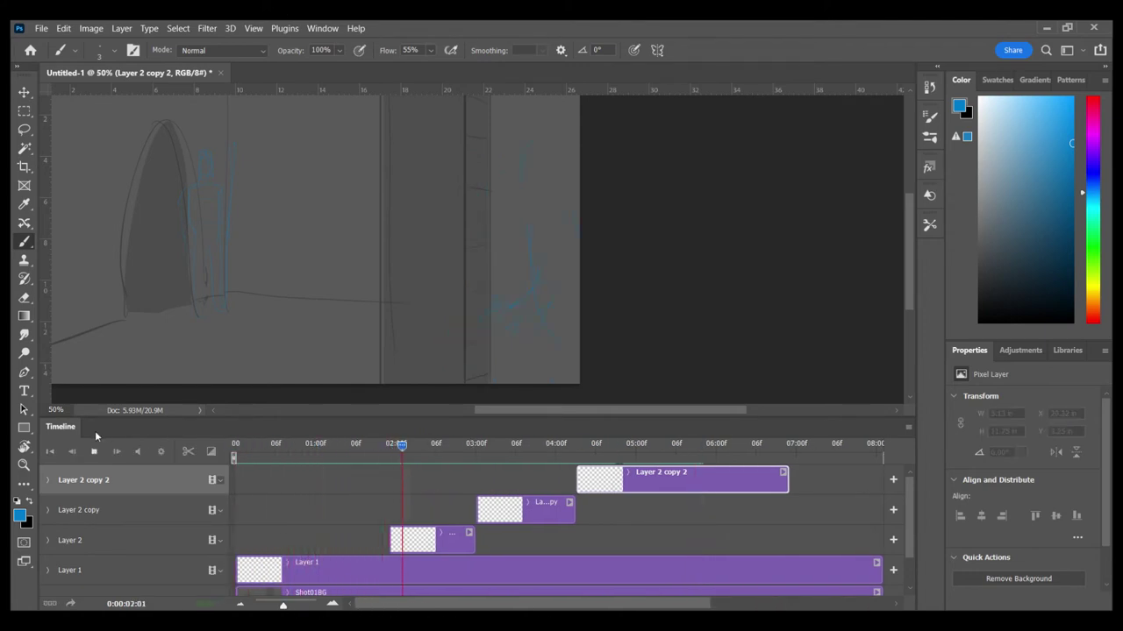
key(space)
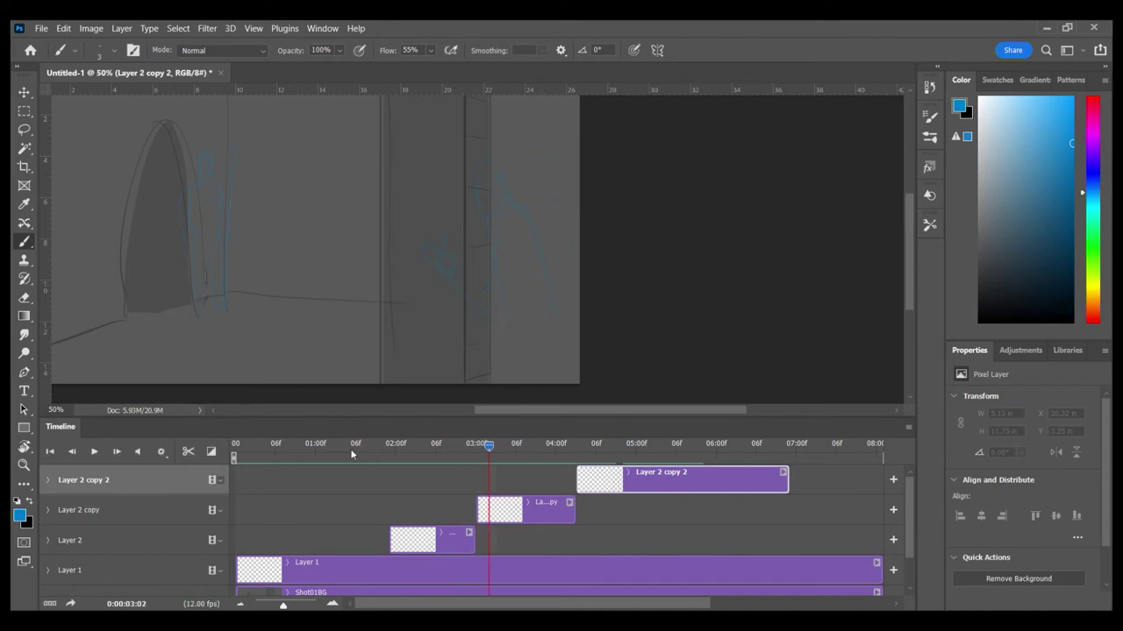
- Move the Layer 2, Layer 2 copy and Layer 2 copy 2 clips together so the first starts at 0:00:01:03, and play the result
drag(295, 447, 335, 467)
click(423, 540)
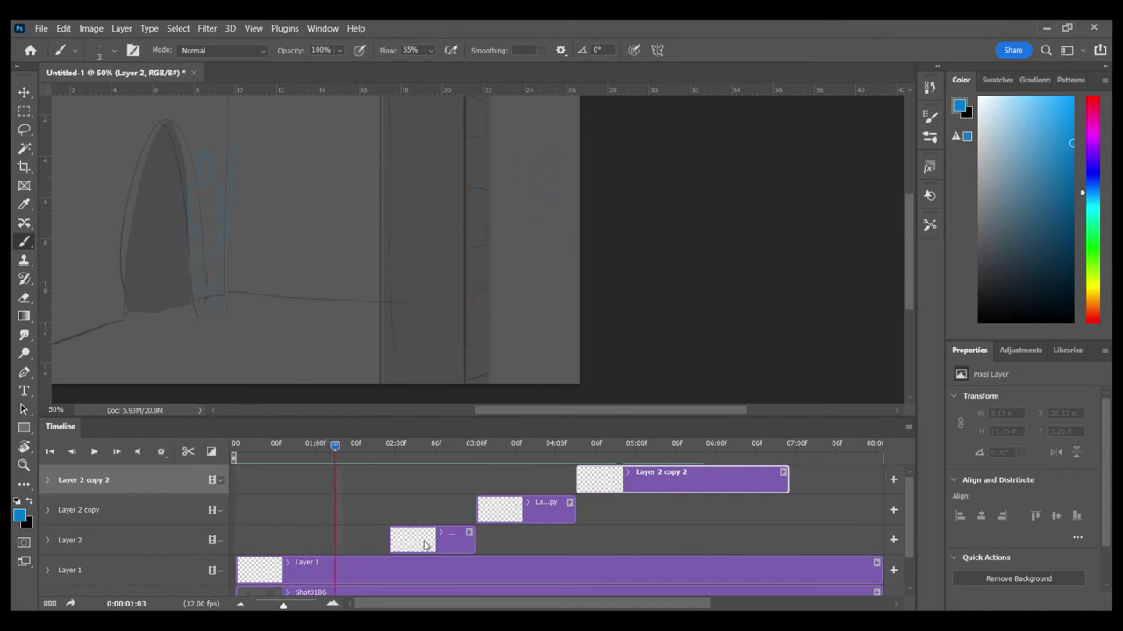
shift+click(522, 517)
shift+click(618, 488)
drag(642, 488, 585, 488)
drag(243, 448, 232, 457)
click(290, 513)
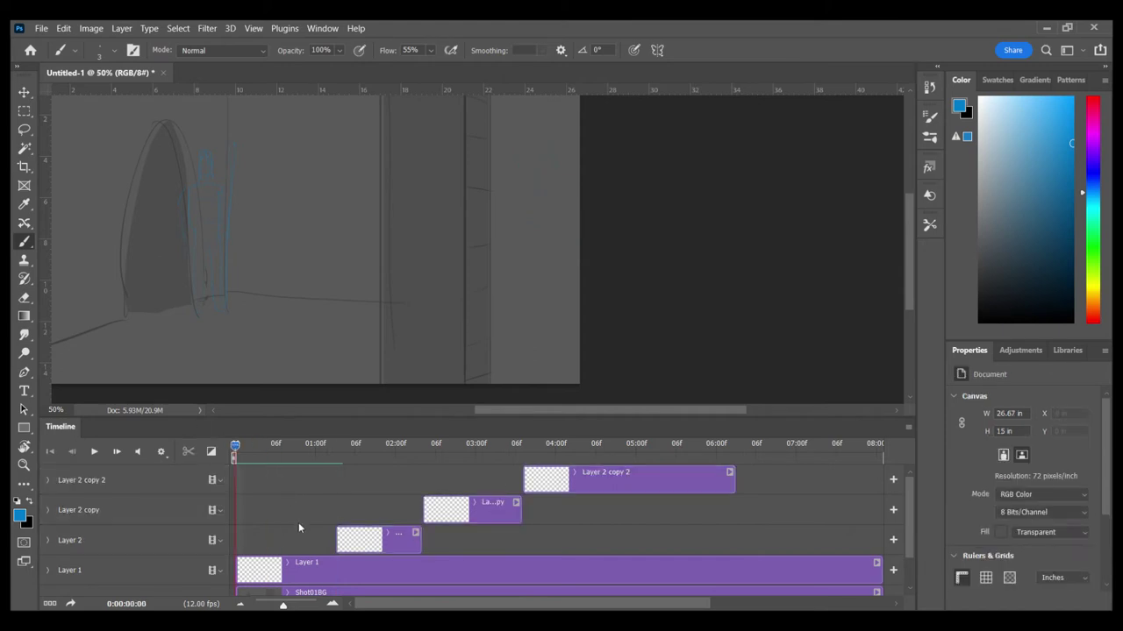
key(space)
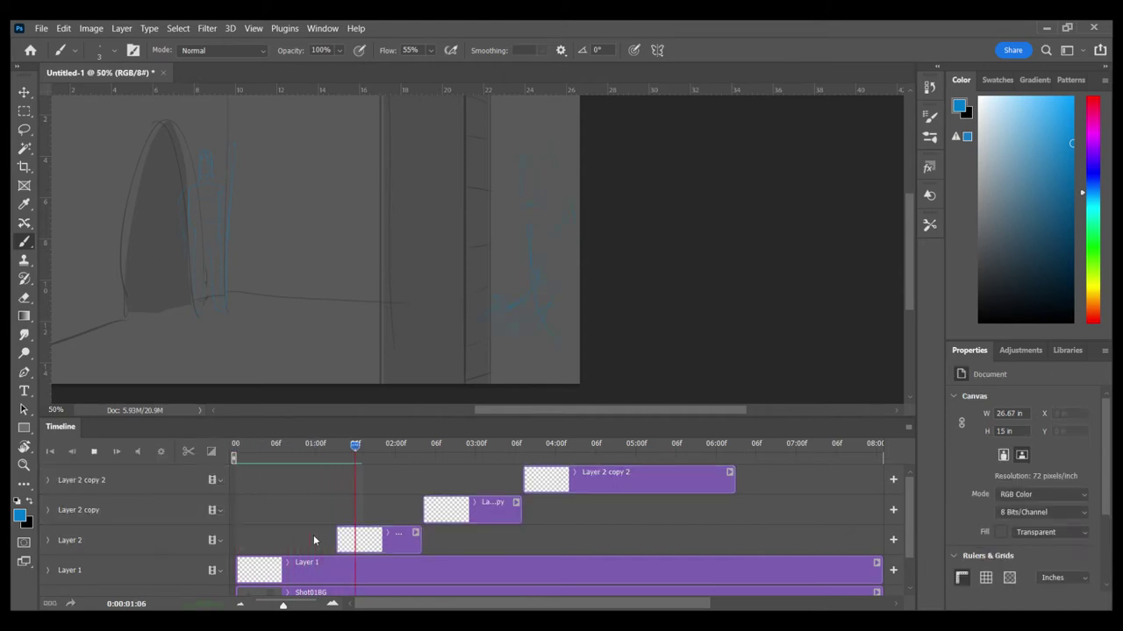
key(space)
- Trim the Layer 2 clip to end at 0:00:01:09 and move the two following clips earlier to close the gap, checking with playback
click(376, 451)
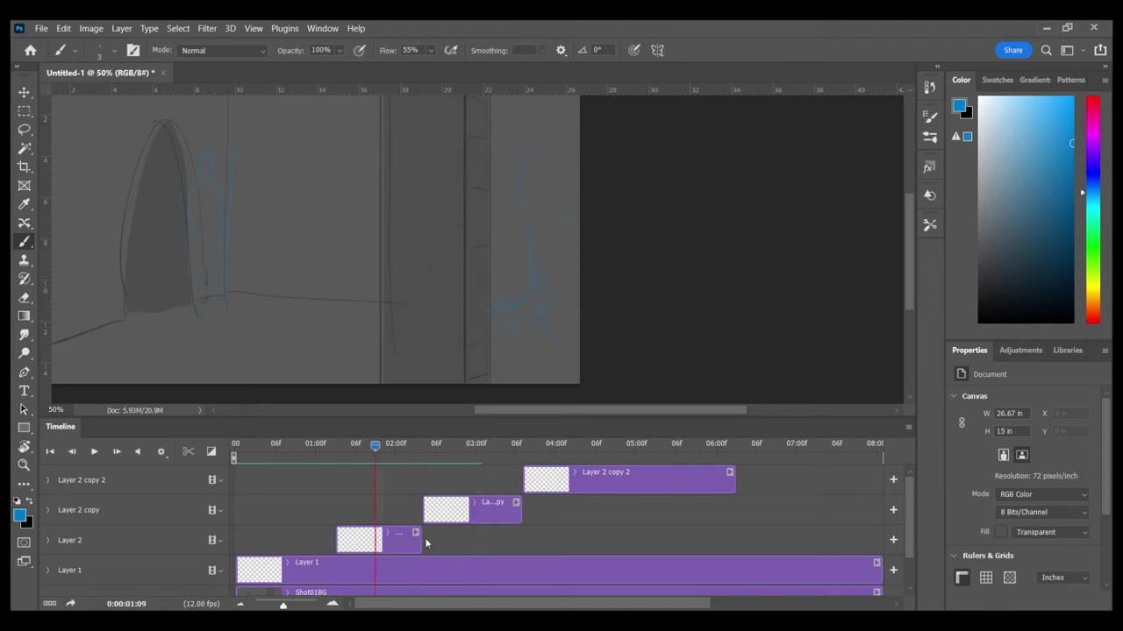
drag(418, 538, 374, 538)
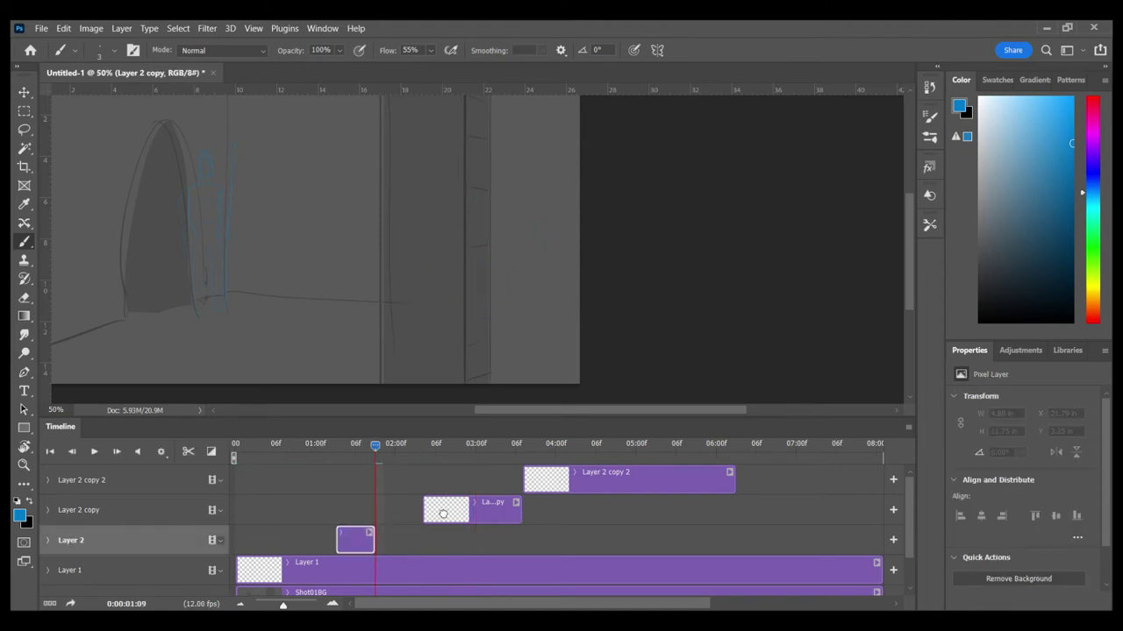
click(436, 516)
drag(436, 516, 388, 516)
drag(552, 494, 503, 491)
drag(377, 448, 189, 443)
key(space)
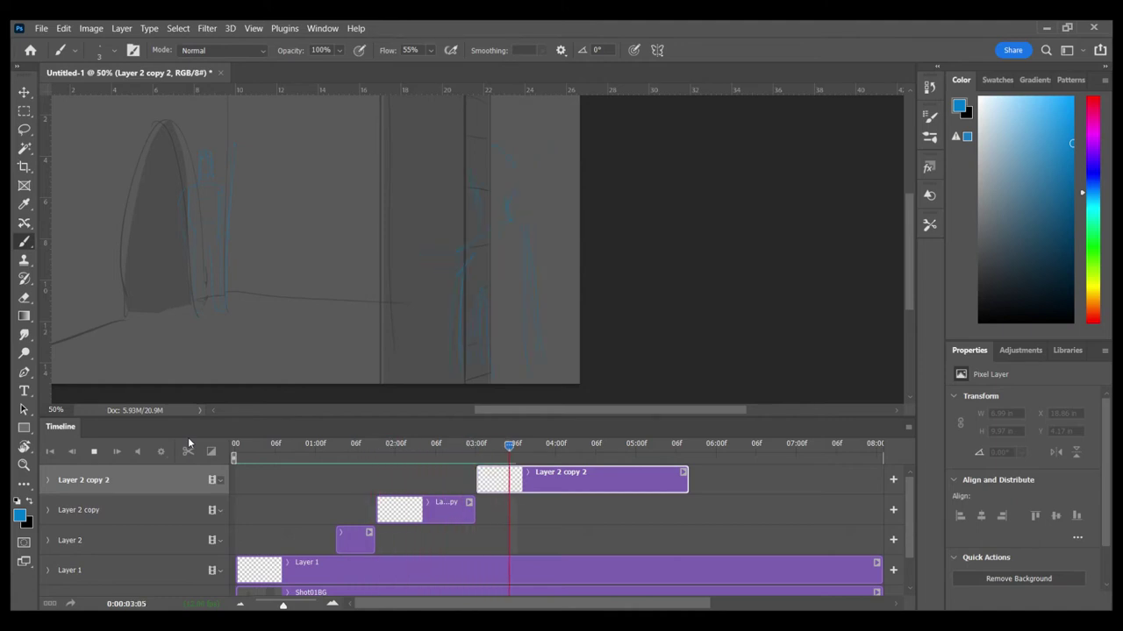
key(space)
- Shorten the Layer 2 copy clip to end at 0:00:02:06 and start Layer 2 copy 2 right after it, checking the timing with playback
click(448, 449)
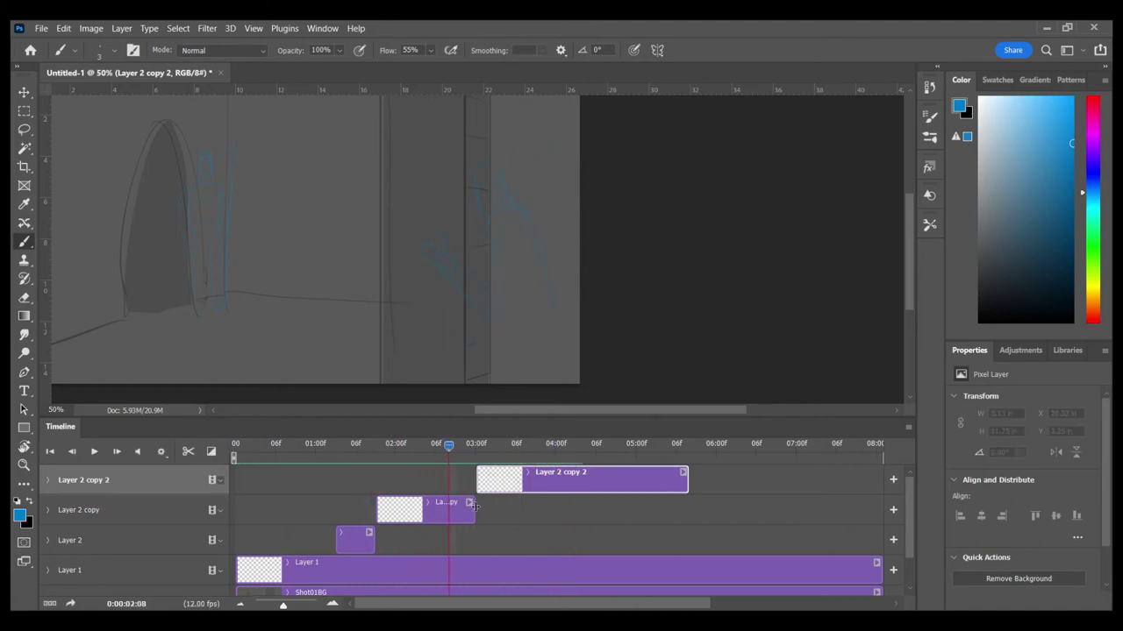
click(437, 511)
drag(436, 511, 436, 511)
drag(527, 478, 484, 479)
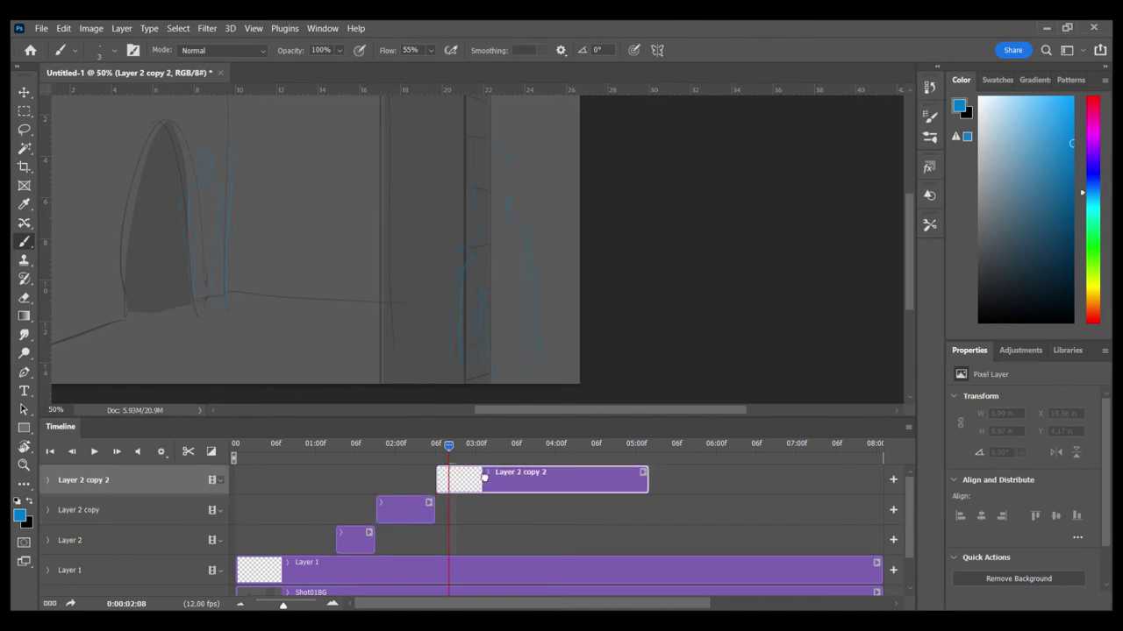
drag(421, 450, 218, 453)
key(space)
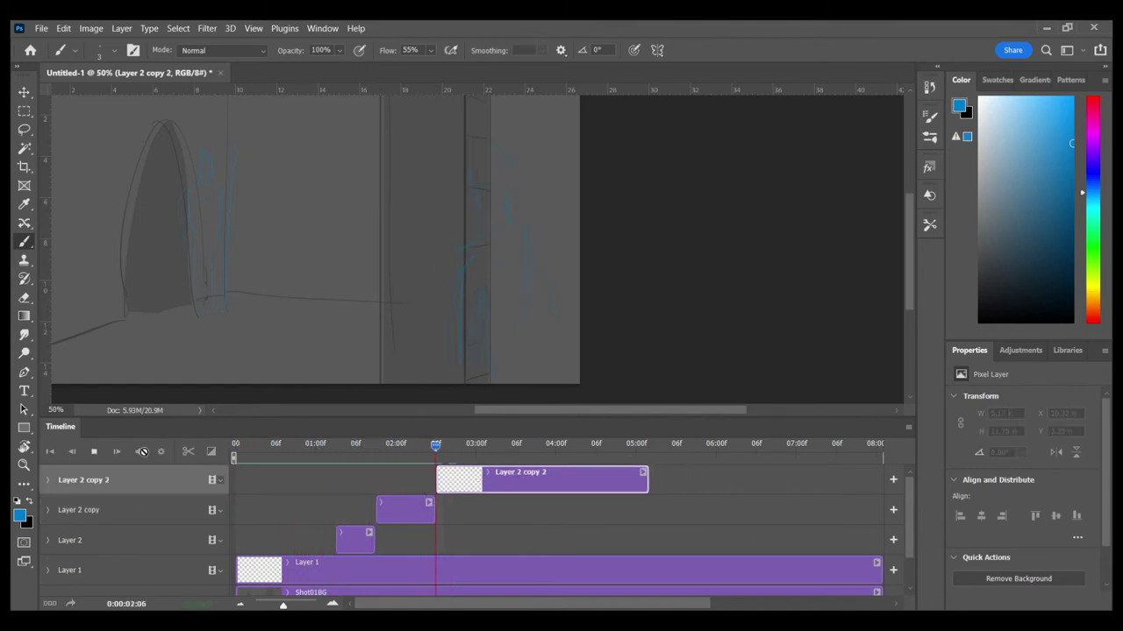
key(space)
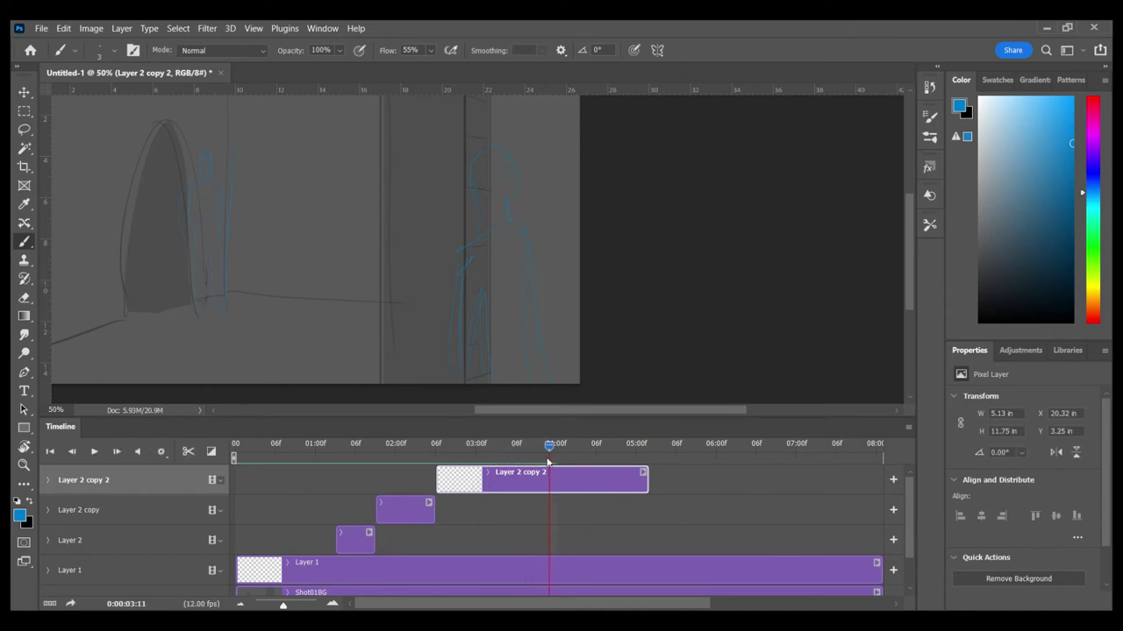
- Split the Layer 2 copy 2 clip at 0:00:04:02 and redraw the figure's head in blue in its second part
mouse_move(558, 453)
mouse_down()
mouse_move(585, 452)
mouse_move(570, 451)
mouse_up()
click(188, 450)
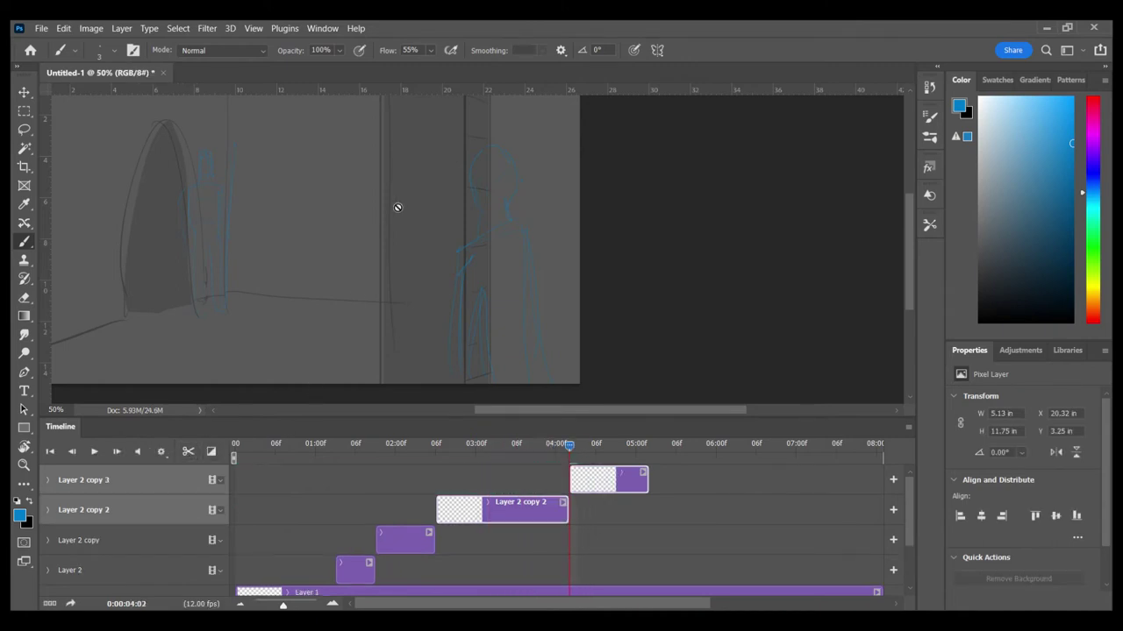
key(e)
click(600, 486)
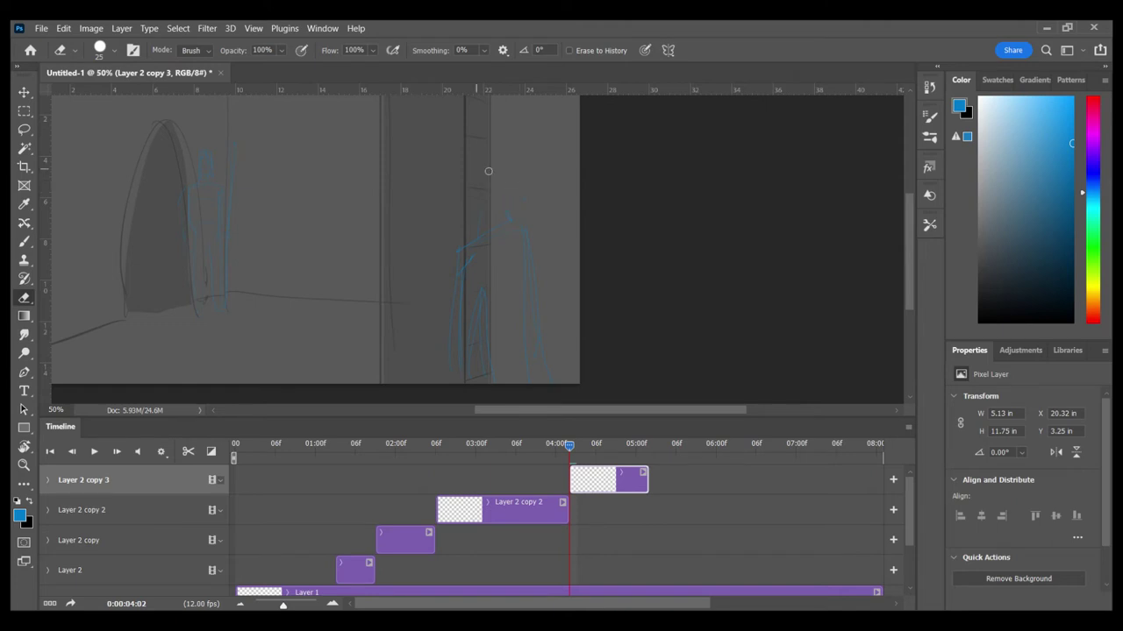
key(b)
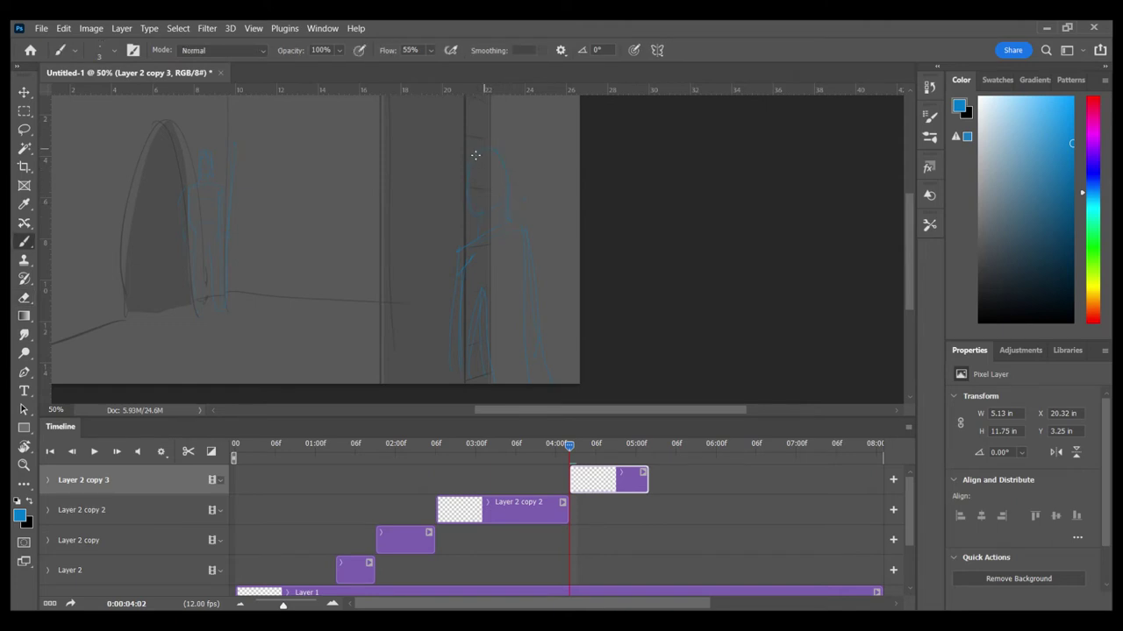
drag(559, 453, 221, 493)
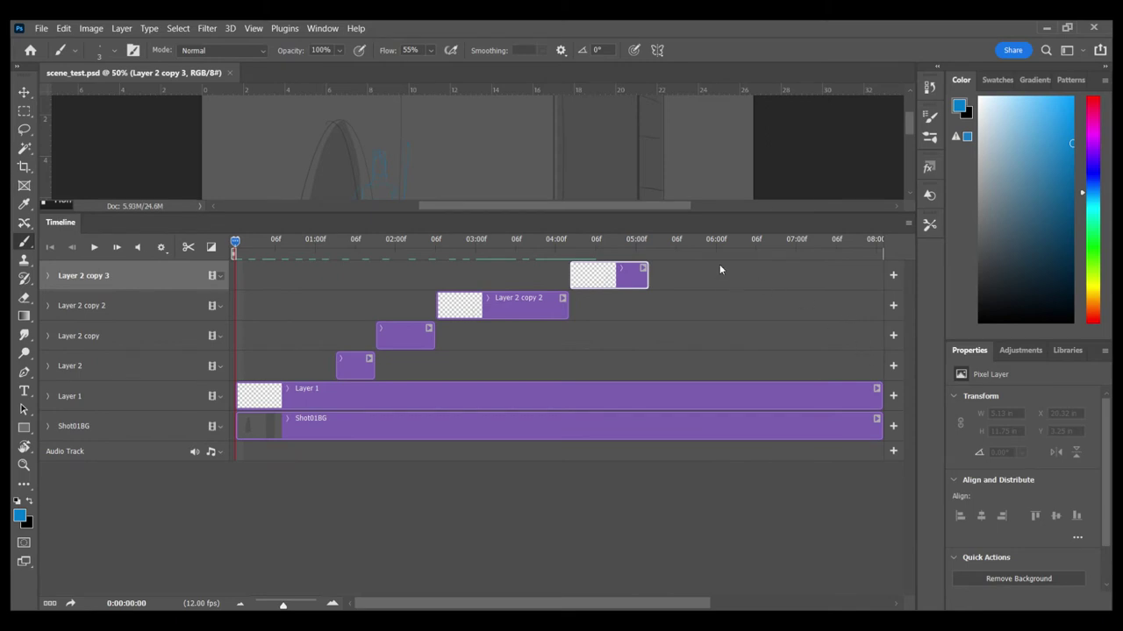
- Trim the Layer 1 and Shot01BG clips to end with the last pose at 0:00:05:02
drag(659, 241, 649, 249)
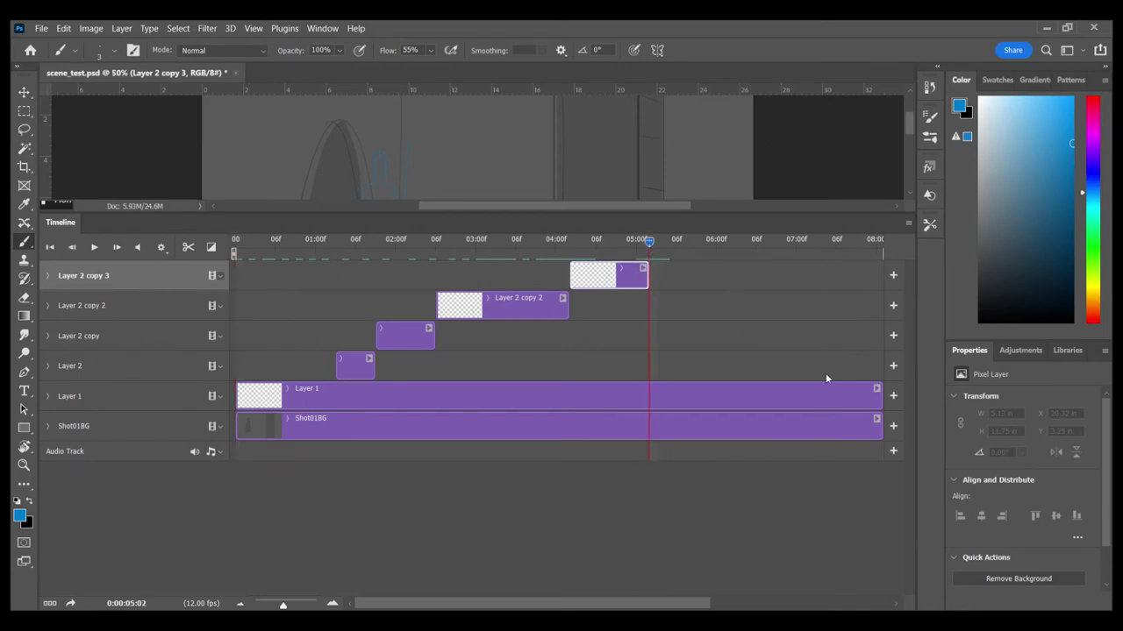
drag(878, 395, 648, 395)
drag(878, 425, 649, 426)
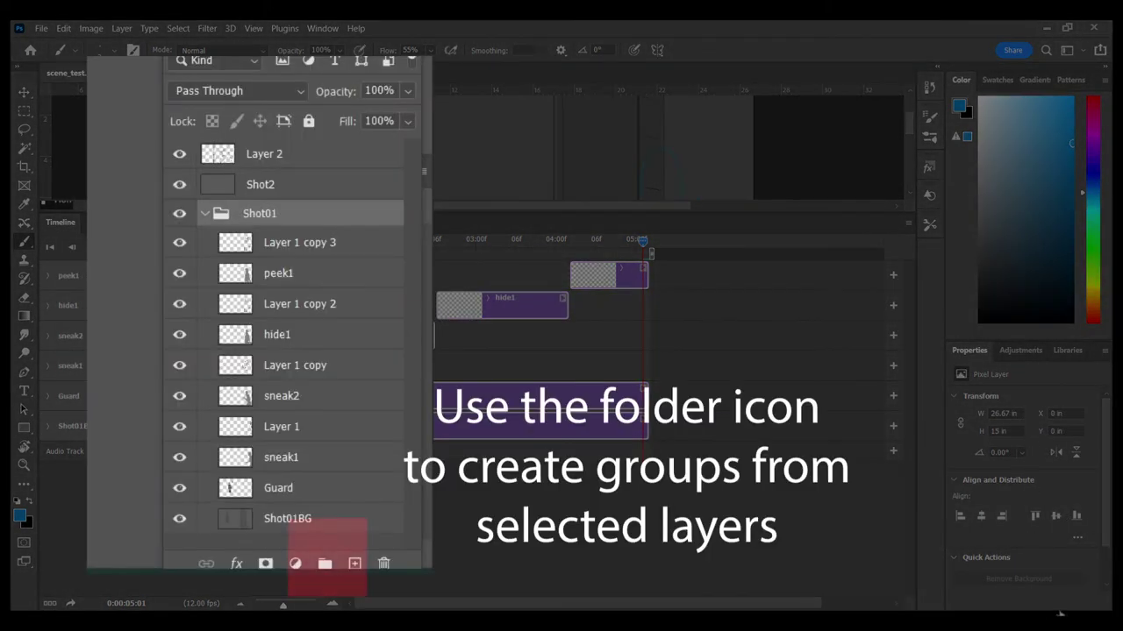
- Group the first shot's layers as Shot01 and add a layer named Shot2 above the group, starting at 0:00:05:02
click(1044, 613)
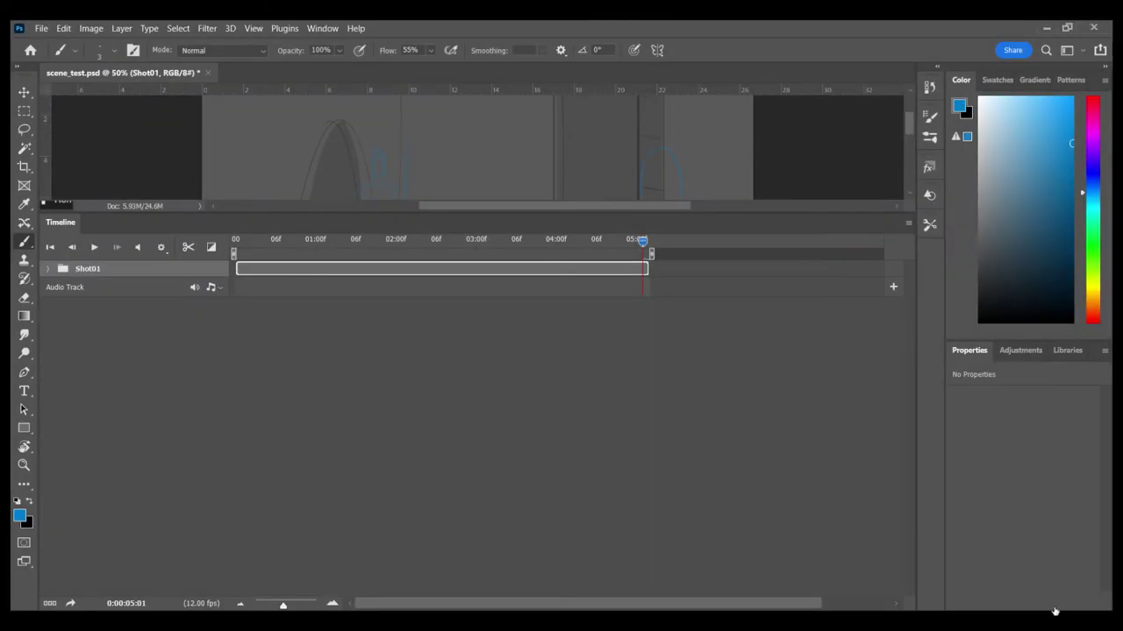
click(1062, 612)
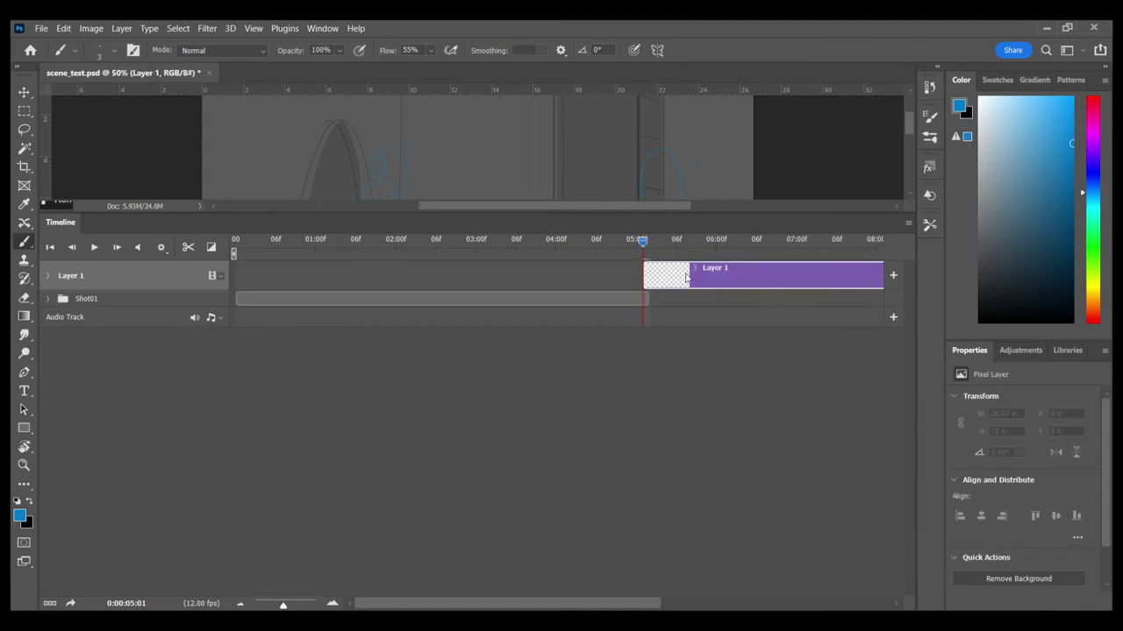
drag(282, 604, 313, 604)
drag(599, 281, 643, 282)
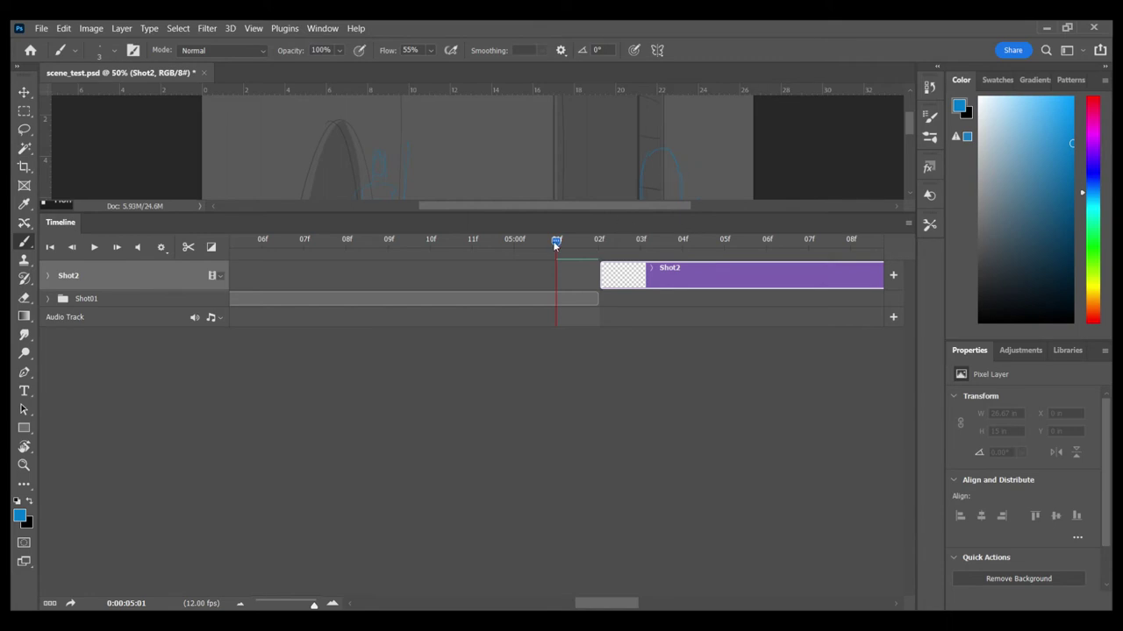
- Sample the grey wall colour from the first shot and fill the Shot2 layer with it
mouse_move(558, 241)
mouse_down()
mouse_move(643, 252)
mouse_move(568, 259)
mouse_up()
key(i)
click(513, 117)
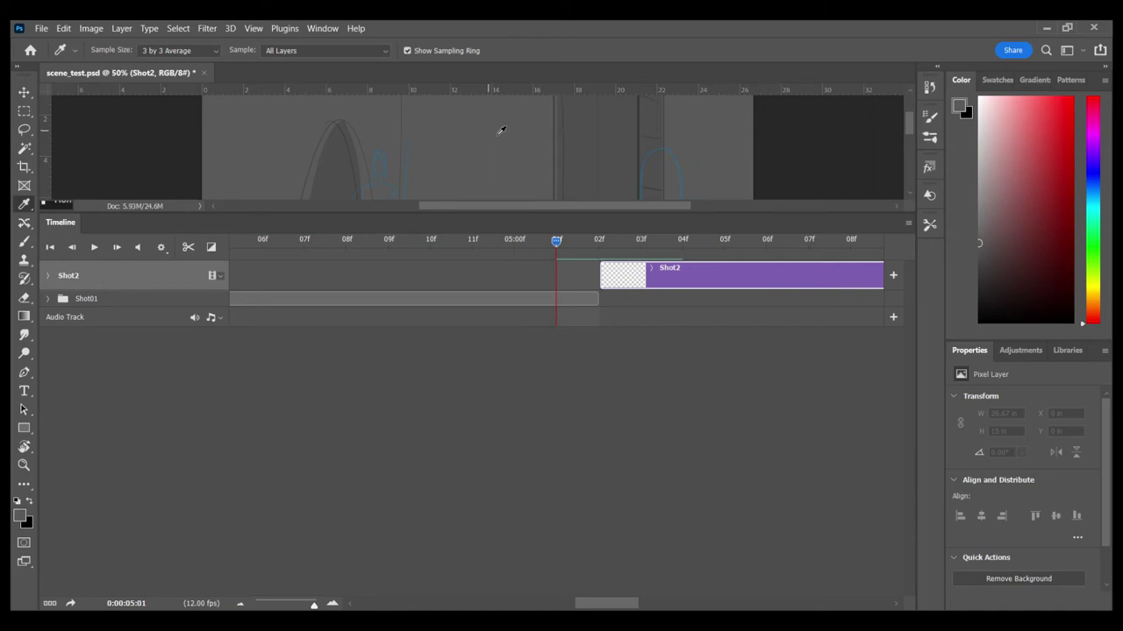
click(651, 252)
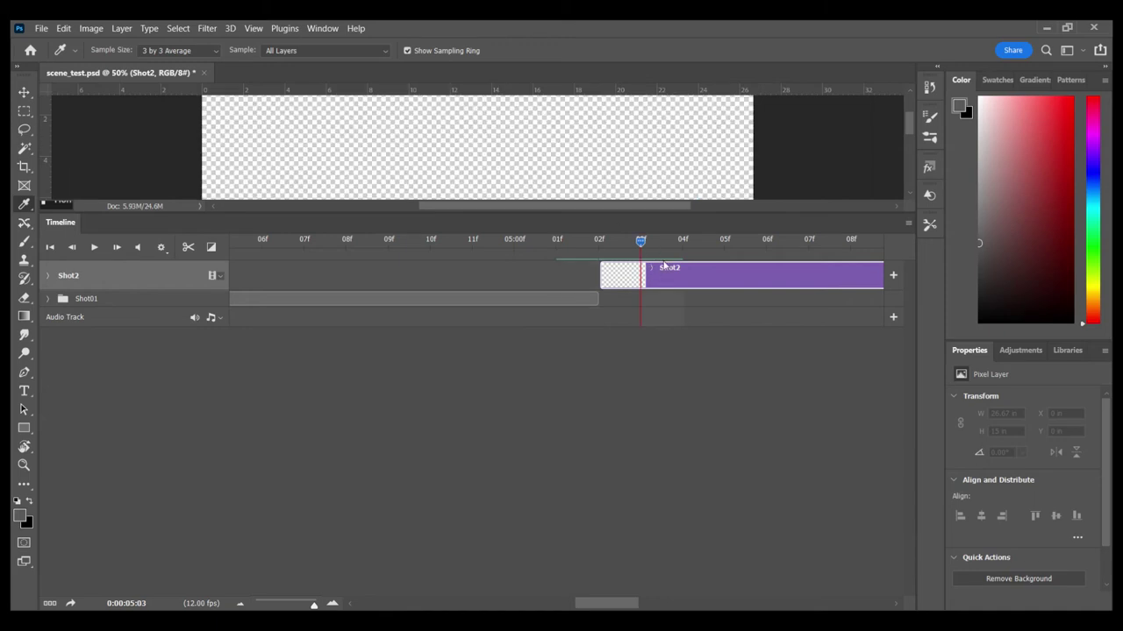
key(alt+BackSpace)
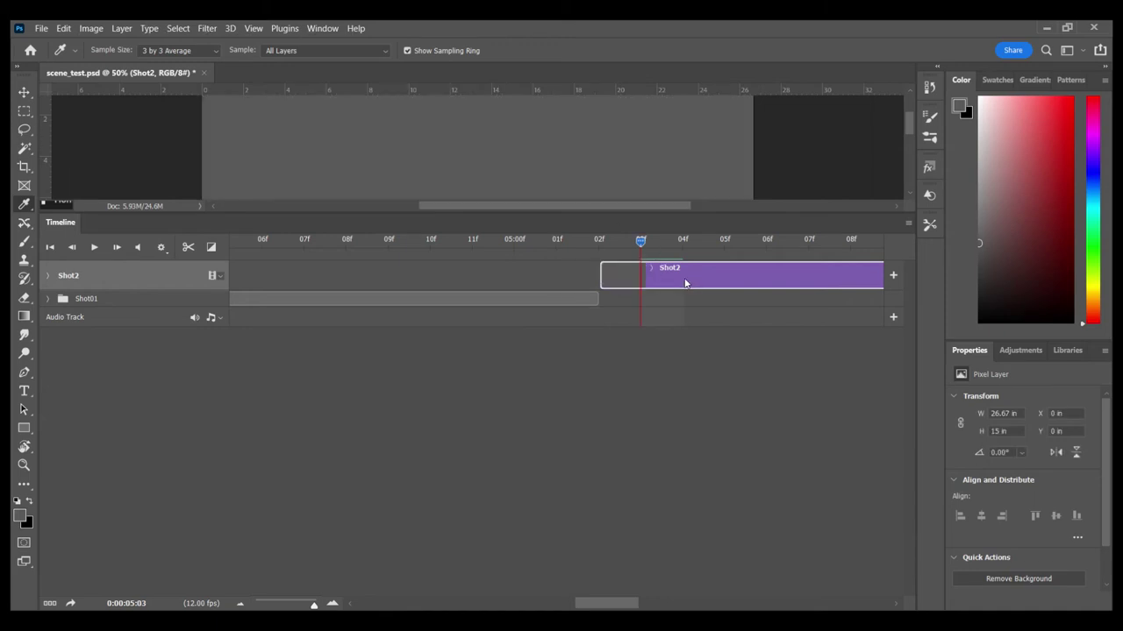
- Shrink the timeline to a short strip so the full canvas fits above it
drag(618, 215, 600, 247)
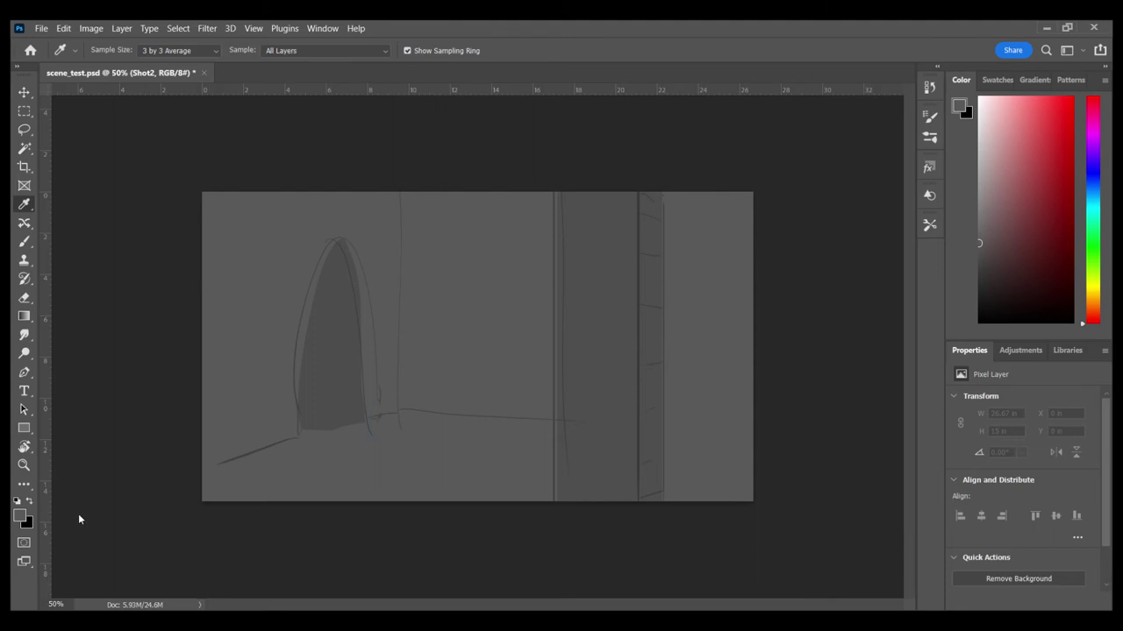
click(66, 613)
mouse_move(585, 537)
mouse_down()
mouse_move(235, 539)
mouse_move(123, 563)
mouse_up()
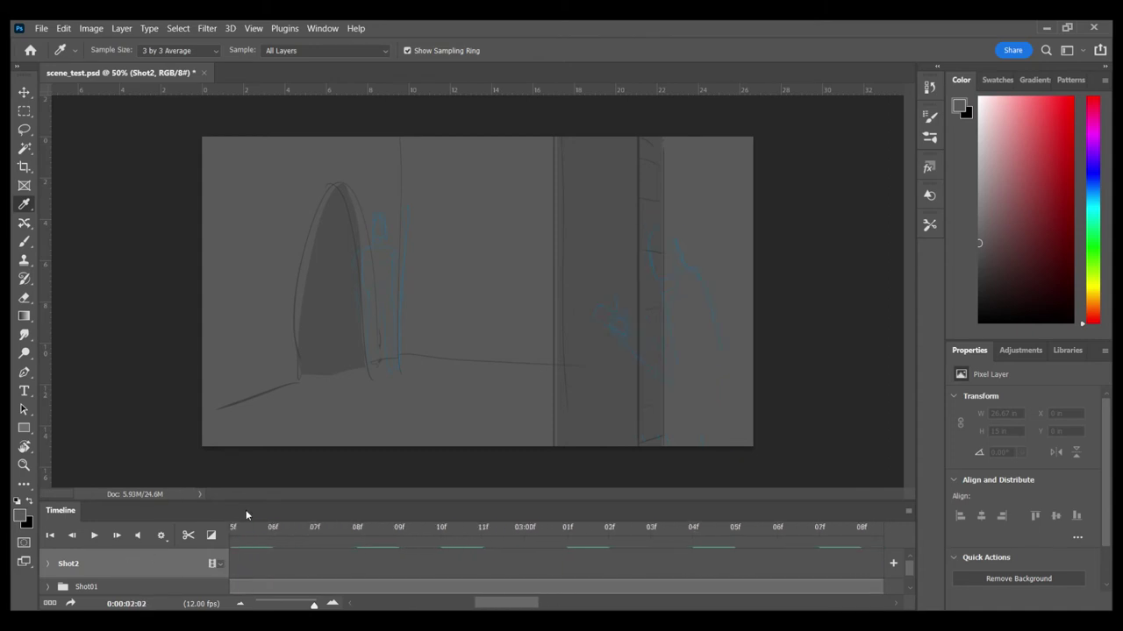
- Enlarge the timeline to show the expanded Shot01 group and select the Guard clip at 0:00:00:00
drag(257, 500, 272, 388)
drag(312, 602, 295, 604)
drag(421, 602, 206, 584)
click(47, 474)
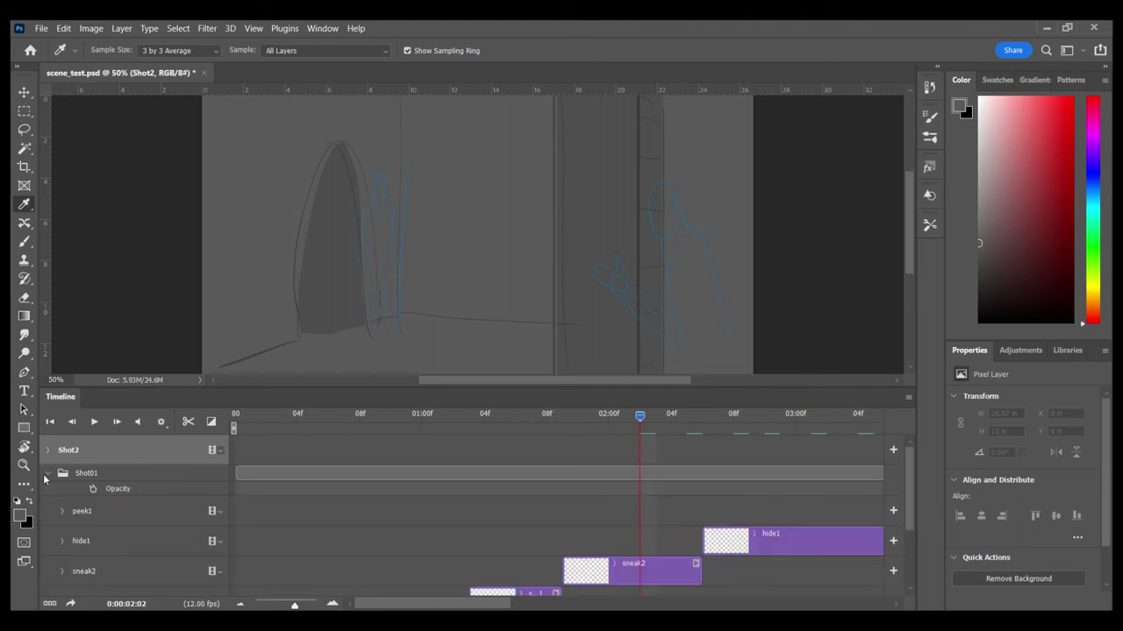
scroll(455, 521, down, 3)
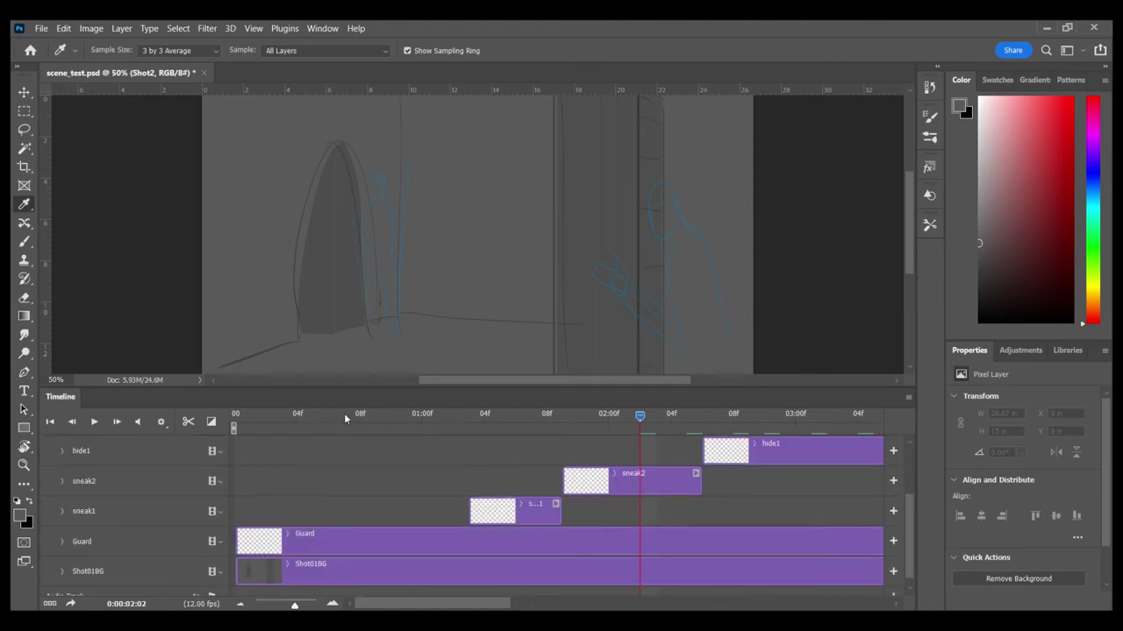
drag(345, 416, 227, 478)
click(566, 547)
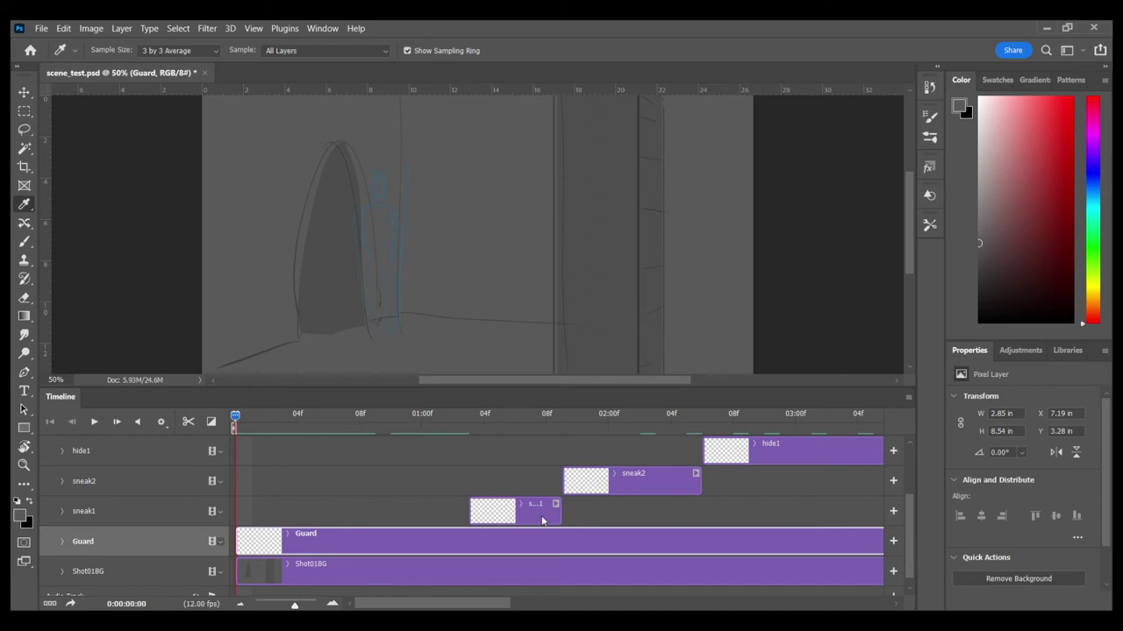
- Add a layer above Guard and draw the standing guard's dark outlines and spear over the blue sketch with the Brush
key(ctrl+shift+alt+n)
key(b)
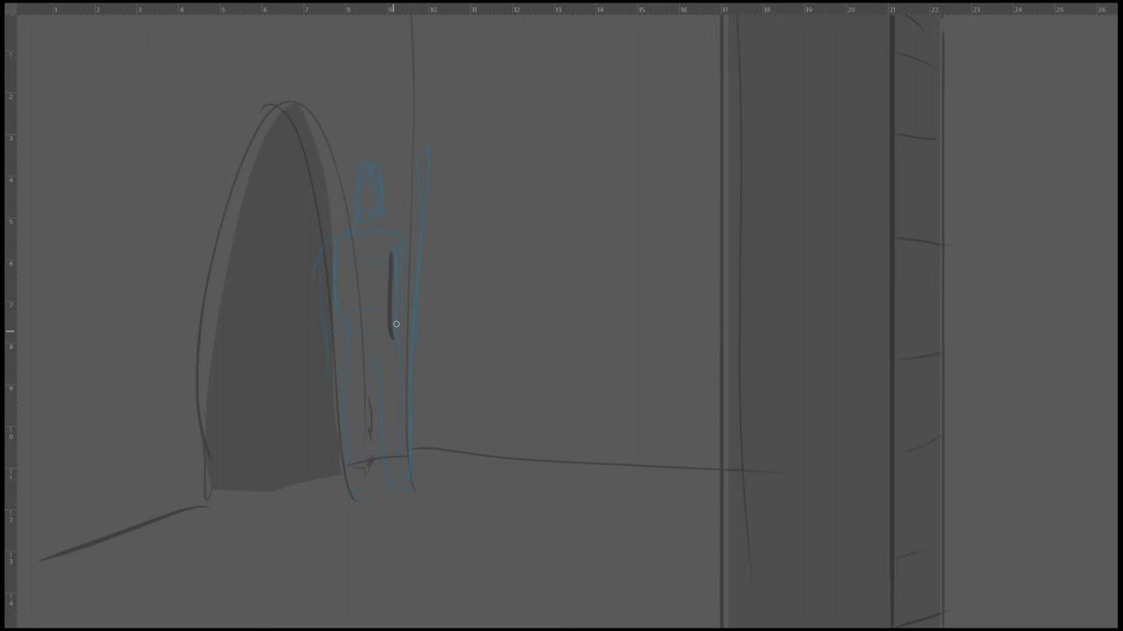
drag(400, 239, 412, 312)
drag(430, 131, 419, 330)
drag(370, 358, 386, 484)
drag(400, 335, 407, 484)
drag(349, 335, 344, 474)
drag(391, 465, 428, 497)
mouse_move(335, 244)
mouse_down()
mouse_move(337, 295)
mouse_move(322, 330)
mouse_up()
drag(377, 230, 399, 246)
drag(337, 304, 384, 293)
drag(348, 329, 386, 329)
mouse_move(353, 232)
mouse_down()
mouse_move(377, 231)
mouse_move(337, 360)
mouse_move(354, 487)
mouse_move(447, 106)
mouse_move(340, 268)
mouse_move(413, 317)
mouse_up()
drag(412, 317, 415, 489)
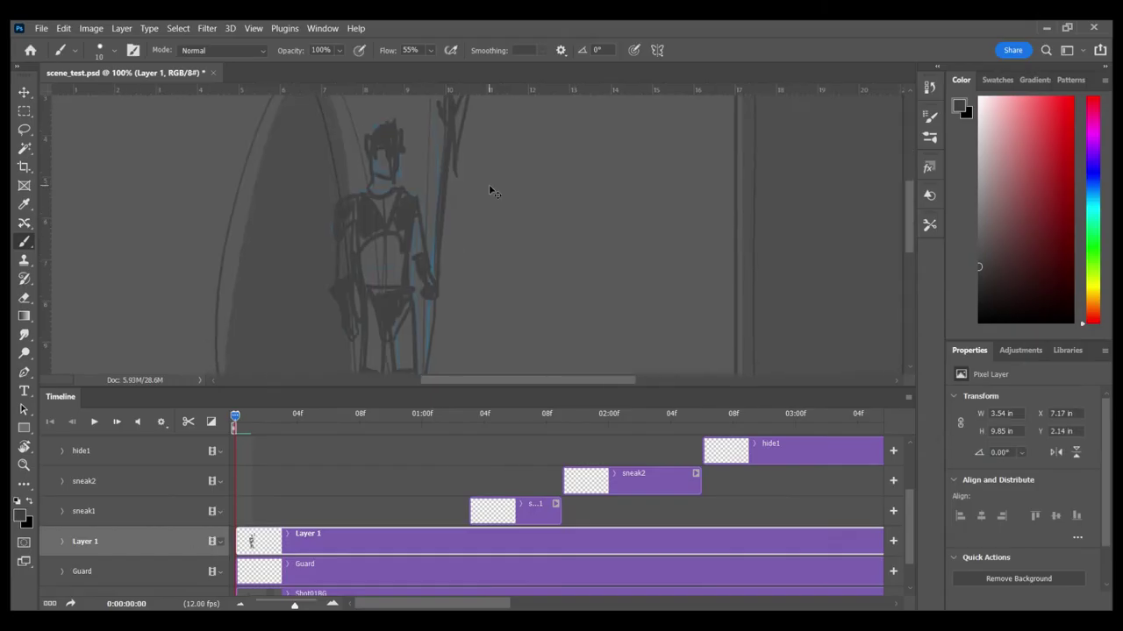
- Move the inked guard on Layer 1 slightly upward to about X 7.19 in, Y 1.97 in
key(ctrl+minus)
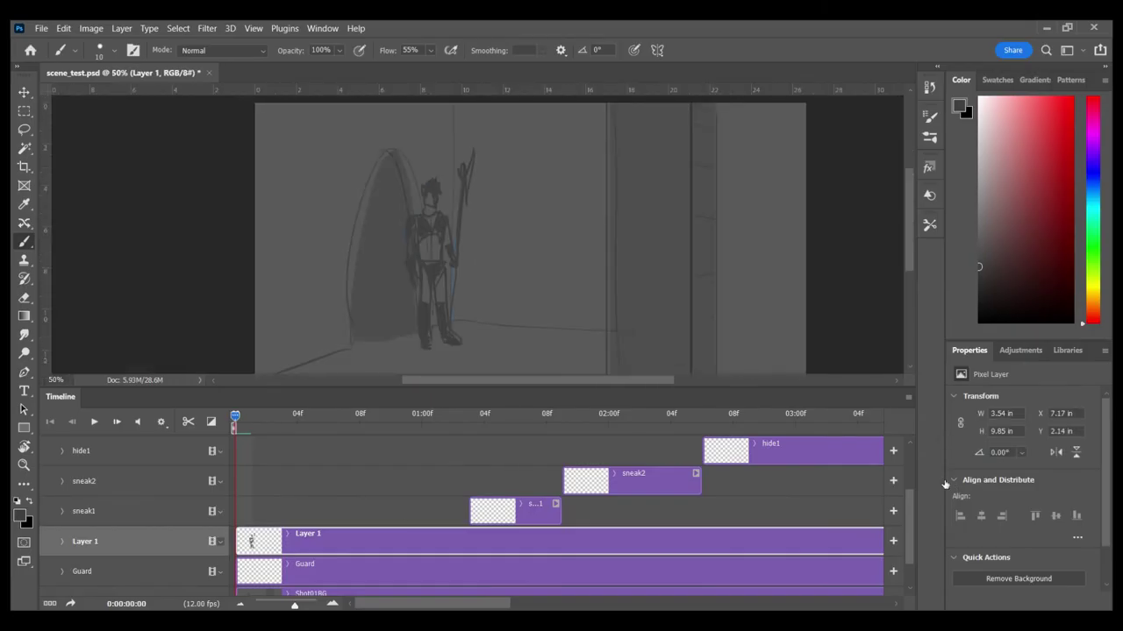
key(alt+bracketleft)
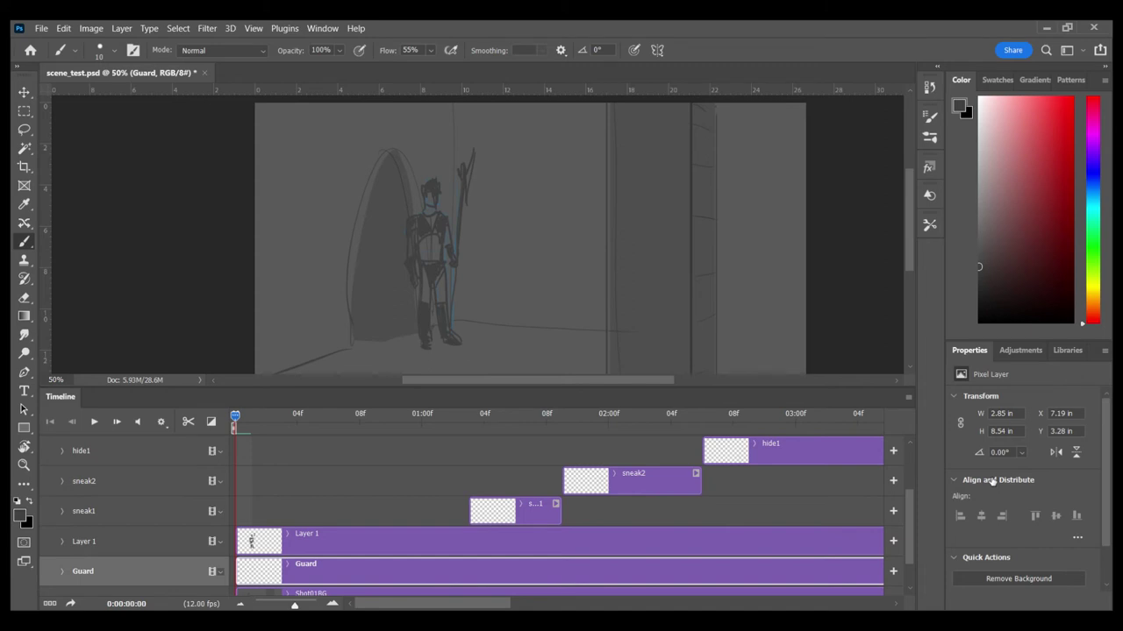
key(alt+bracketright)
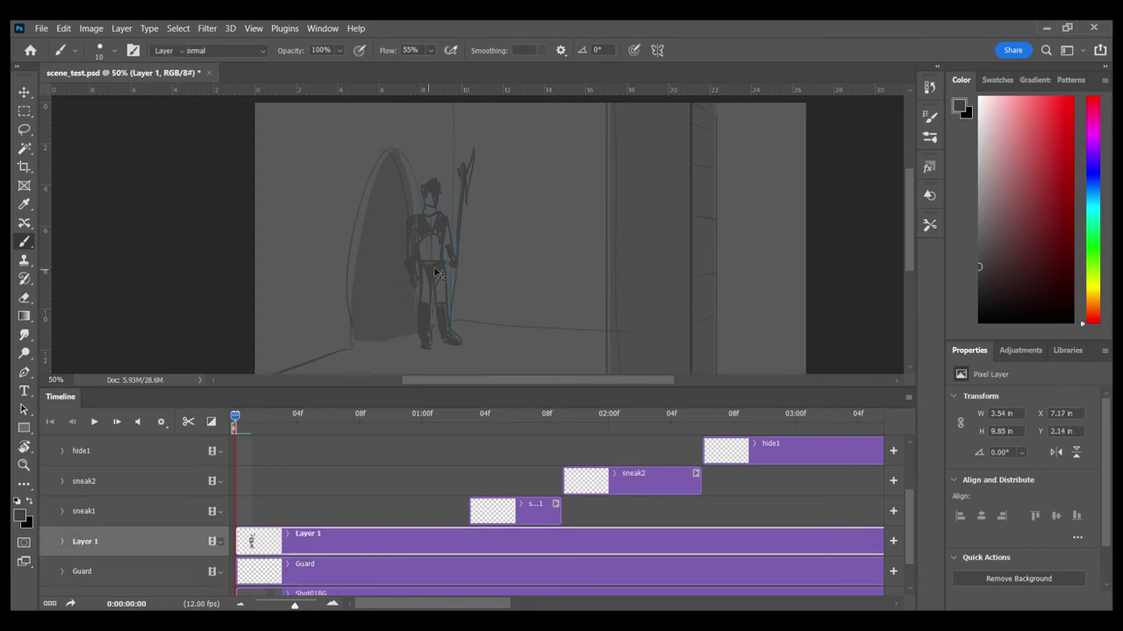
key(v)
mouse_move(438, 271)
mouse_down()
mouse_move(342, 298)
mouse_move(437, 255)
mouse_move(652, 263)
mouse_move(438, 264)
mouse_up()
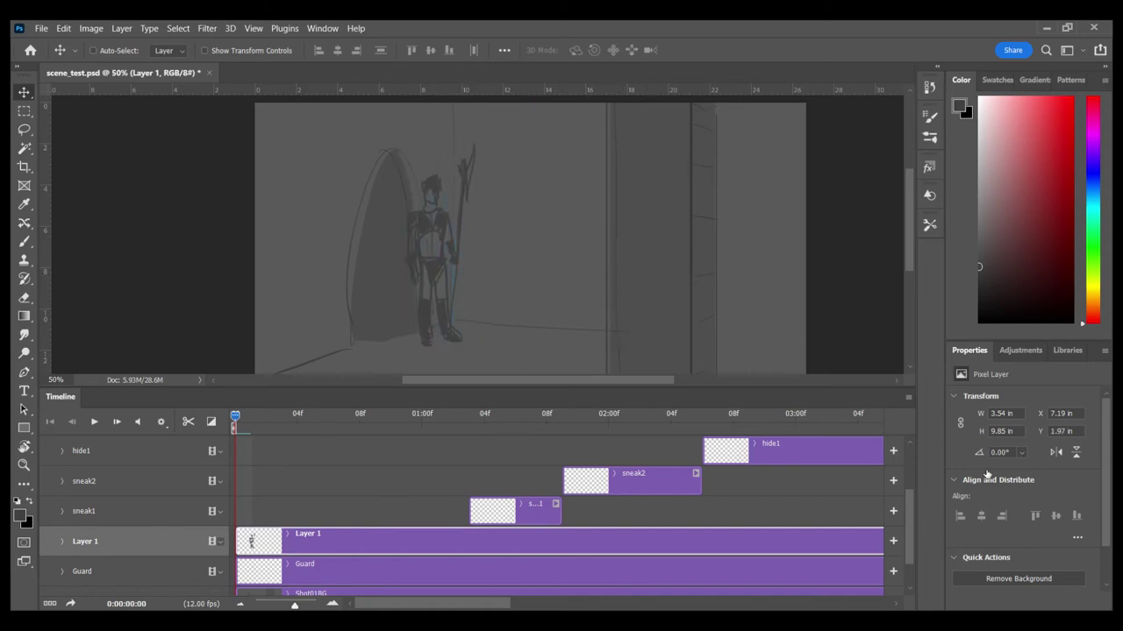
- Clear the blue sketch from the Guard layer and set up a light grey brush at size 70
key(alt+bracketleft)
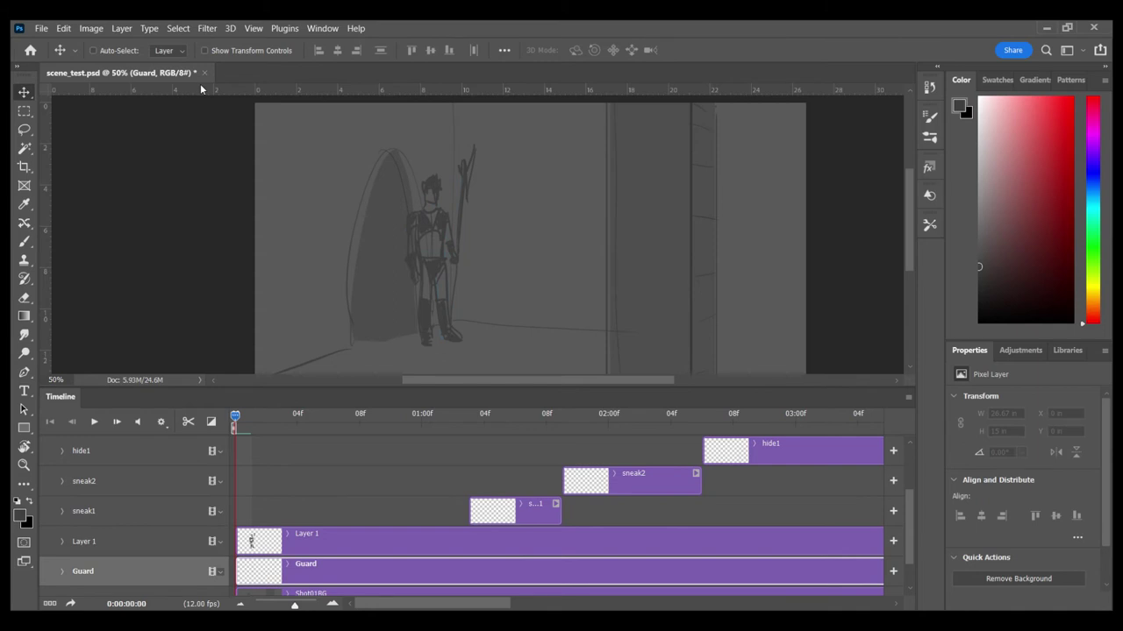
key(b)
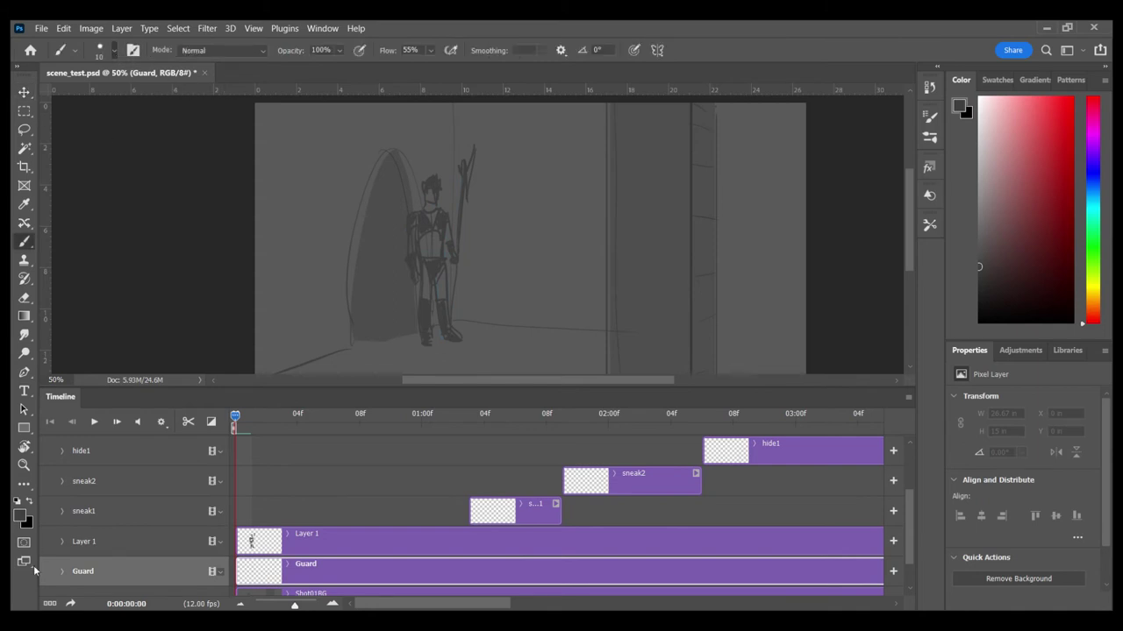
click(90, 398)
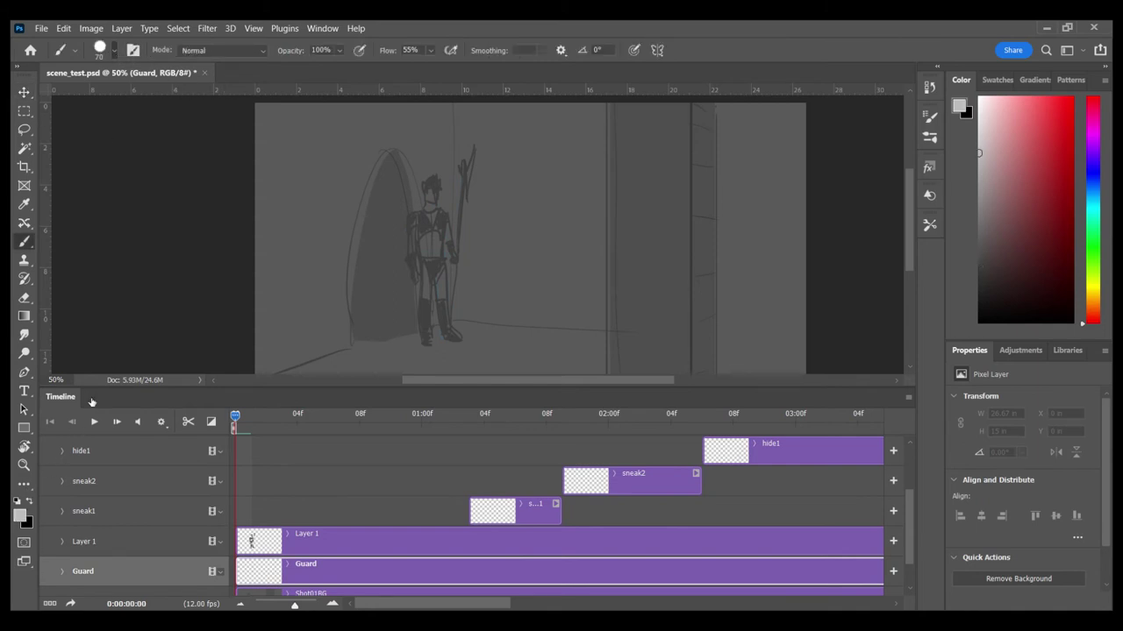
- Try painting the guard's face light grey on the Guard layer, and undo the stroke
click(661, 58)
drag(432, 184, 432, 215)
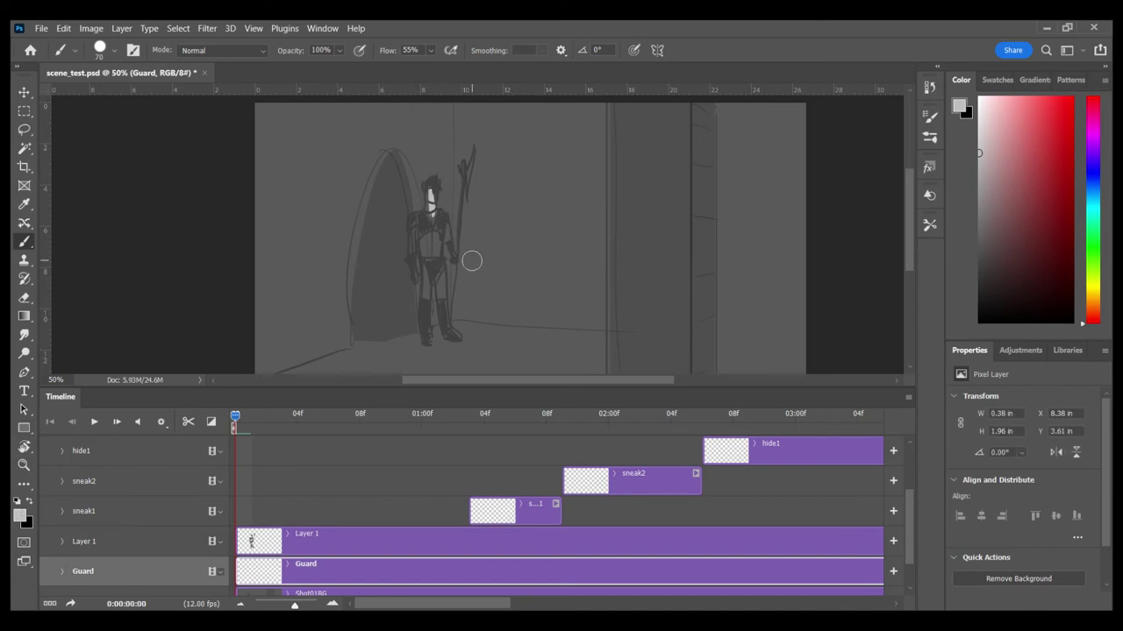
key(ctrl+z)
- Fill the guard's face, body and spear with a medium grey on the Guard layer beneath the outlines
key(i)
click(688, 140)
drag(431, 191, 426, 303)
drag(447, 224, 449, 255)
drag(471, 151, 451, 302)
- Merge Layer 1 down into the Guard layer and check it by hiding and showing it
key(alt+bracketright)
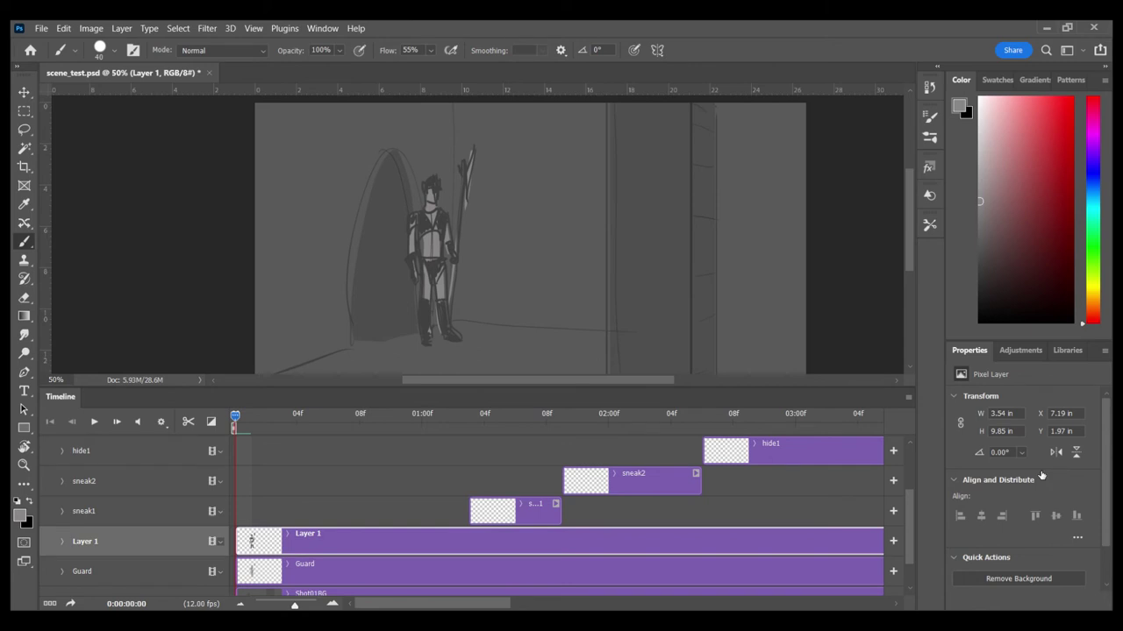
key(ctrl+e)
click(944, 462)
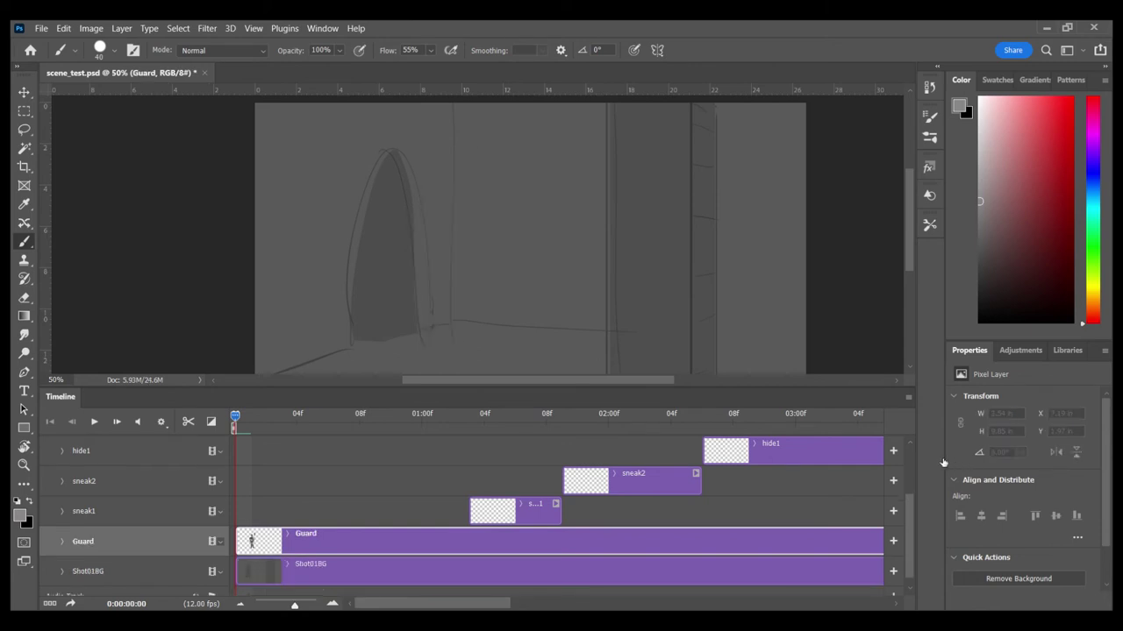
click(944, 462)
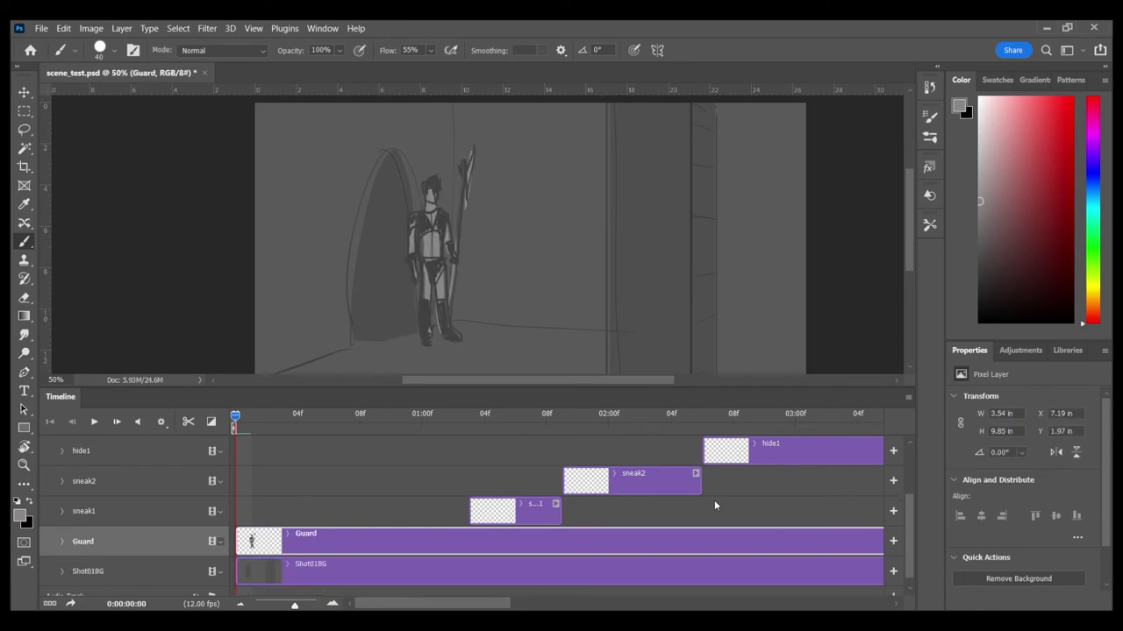
- Add a layer above sneak1 at 0:00:01:03 and draw the sneaking figure's dark outlines over the blue sketch
drag(439, 417, 464, 437)
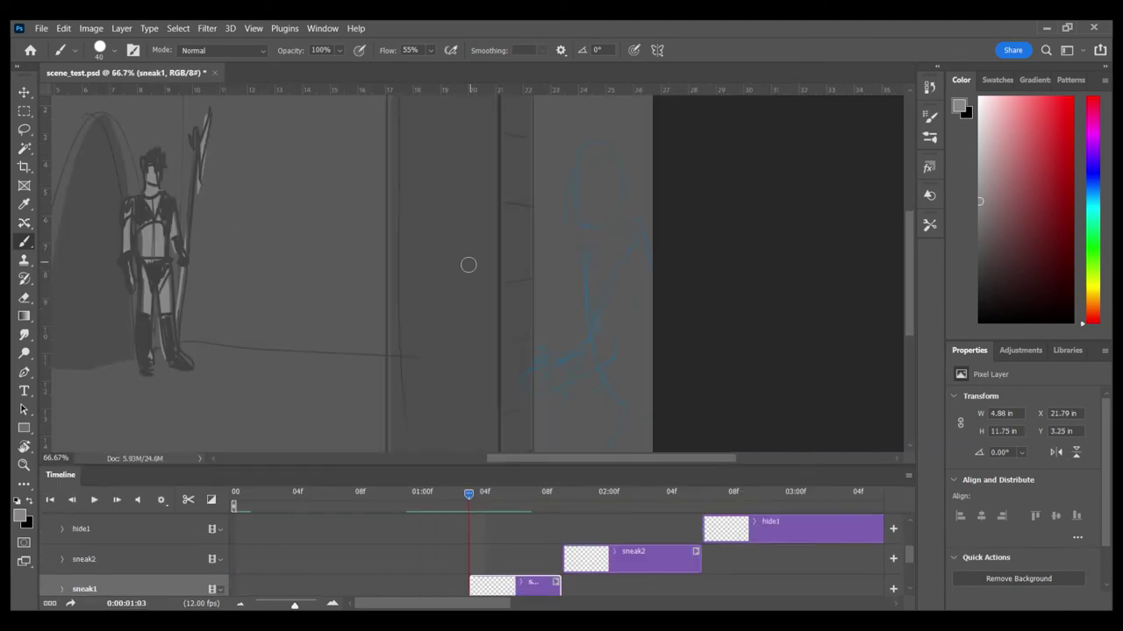
click(517, 504)
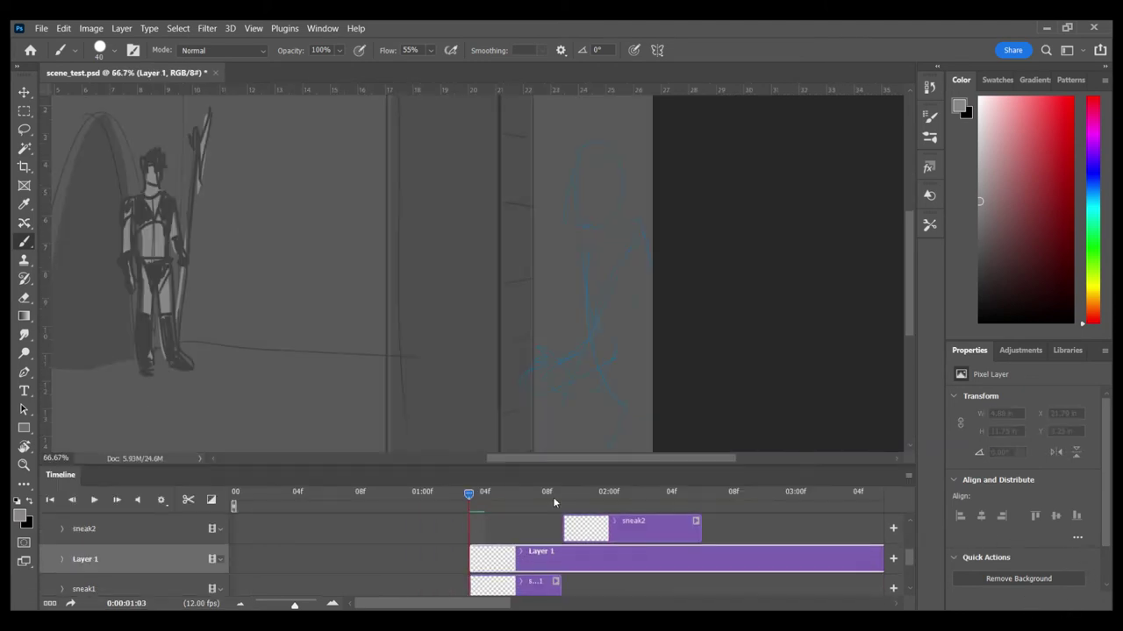
drag(517, 505, 470, 502)
click(979, 266)
mouse_move(579, 147)
mouse_down()
mouse_move(582, 229)
mouse_move(635, 236)
mouse_up()
mouse_move(626, 250)
mouse_down()
mouse_move(585, 347)
mouse_move(519, 381)
mouse_up()
mouse_move(617, 360)
mouse_down()
mouse_move(540, 385)
mouse_move(600, 451)
mouse_up()
drag(595, 316, 624, 339)
drag(565, 360, 584, 386)
drag(592, 144, 642, 208)
mouse_move(573, 143)
mouse_down()
mouse_move(564, 170)
mouse_move(648, 184)
mouse_up()
- Split Layer 1 at 0:00:01:09 and at the end of sneak2, stacking the pieces above sneak2 and hide1
mouse_move(468, 495)
mouse_down()
mouse_move(702, 494)
mouse_move(563, 497)
mouse_up()
click(188, 500)
click(654, 566)
key(ctrl+bracketright)
click(188, 500)
click(652, 564)
- Clear the outline layer above sneak2 and draw the second sneaking pose with its outstretched hand in dark lines
key(ctrl+a)
key(Delete)
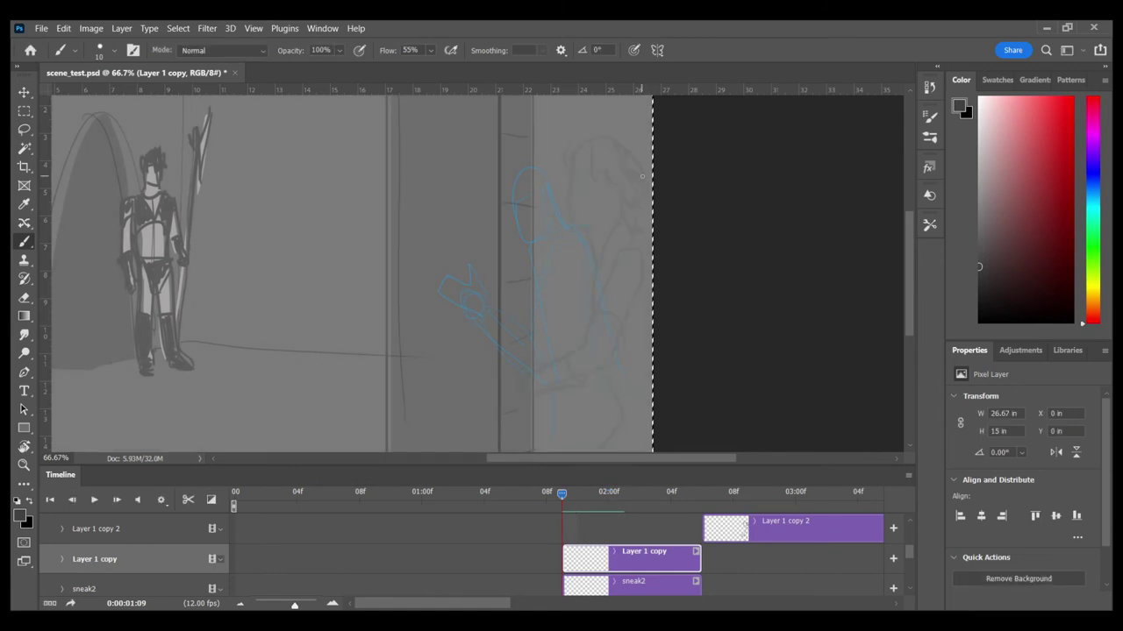
drag(521, 172, 510, 244)
drag(542, 163, 566, 237)
drag(553, 249, 534, 328)
drag(561, 278, 542, 384)
drag(481, 274, 449, 306)
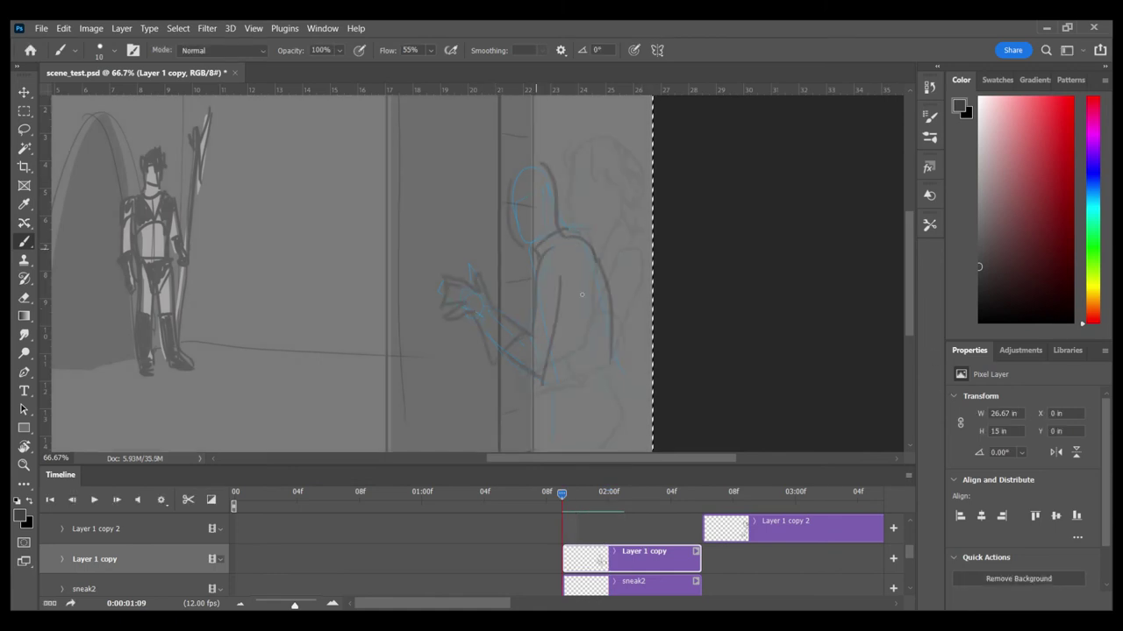
drag(552, 365, 556, 400)
drag(556, 409, 606, 391)
mouse_move(687, 376)
mouse_down()
mouse_move(629, 377)
mouse_move(676, 400)
mouse_up()
drag(536, 188, 530, 236)
drag(566, 198, 554, 235)
- Draw the hiding pose's dark outlines on the outline layer above hide1, following the blue sketch
mouse_move(569, 497)
mouse_down()
mouse_move(536, 531)
mouse_move(702, 531)
mouse_up()
drag(787, 529, 762, 560)
drag(560, 224, 548, 268)
mouse_move(539, 169)
mouse_down()
mouse_move(561, 226)
mouse_move(510, 267)
mouse_up()
mouse_move(530, 158)
mouse_down()
mouse_move(549, 179)
mouse_move(493, 193)
mouse_up()
drag(510, 270, 496, 287)
drag(558, 269, 581, 299)
drag(580, 300, 569, 434)
drag(480, 329, 472, 430)
drag(511, 353, 509, 446)
mouse_move(701, 496)
mouse_down()
mouse_move(713, 529)
mouse_move(701, 534)
mouse_up()
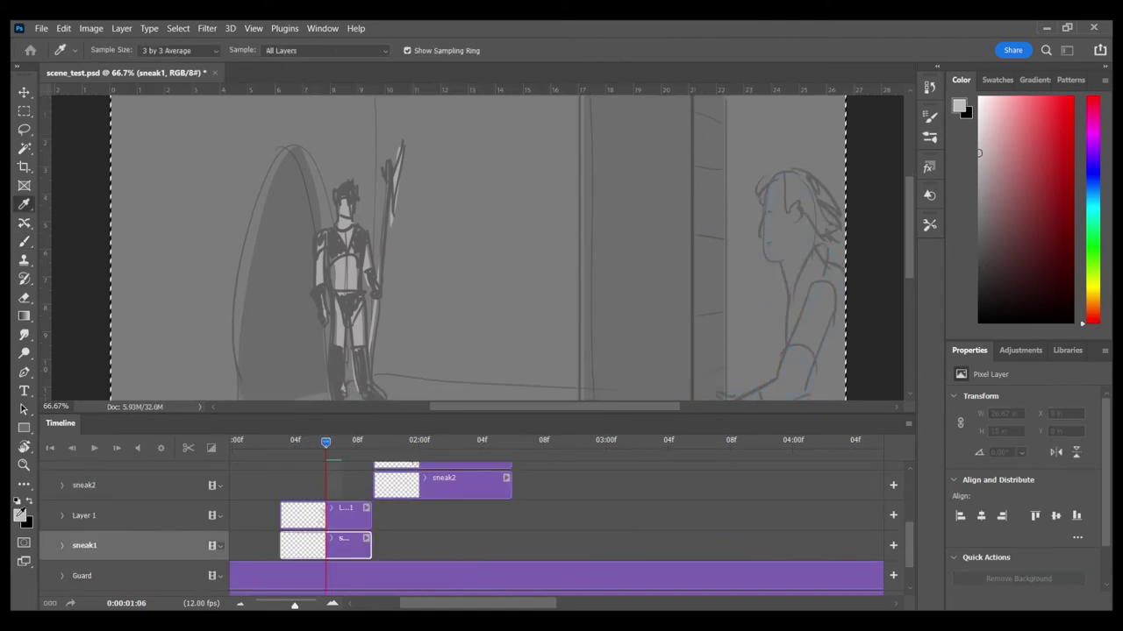
- Split the Layer 1 copy 2 clip at 0:00:04:02, where hide1 ends and peek1 begins
scroll(579, 219, right, 5)
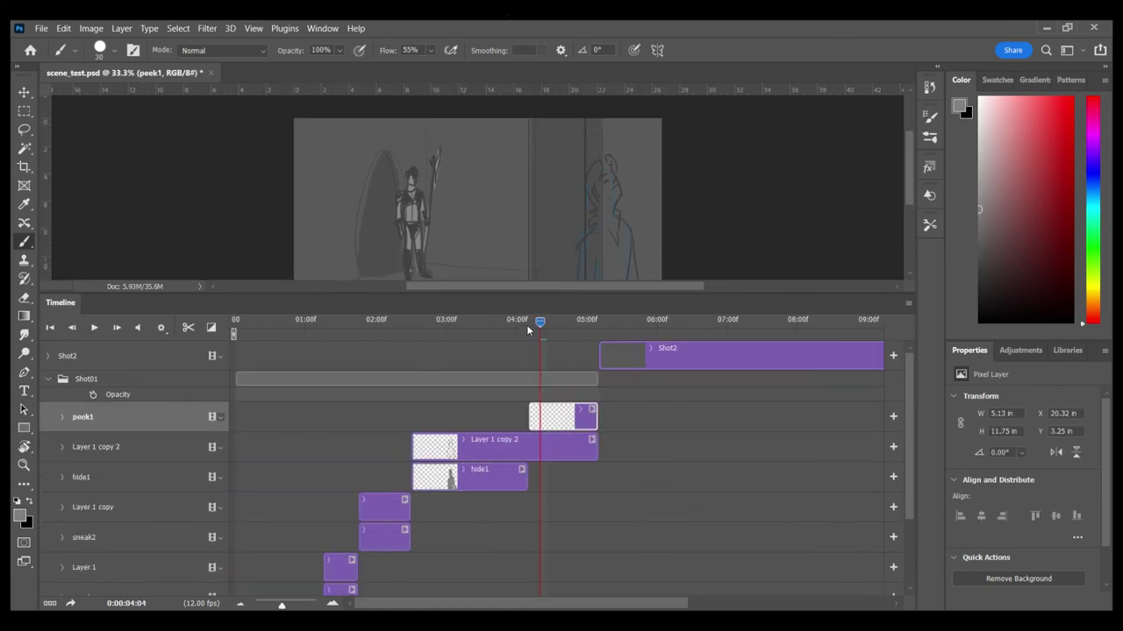
mouse_move(528, 327)
mouse_down()
mouse_move(500, 328)
mouse_move(528, 336)
mouse_up()
click(539, 449)
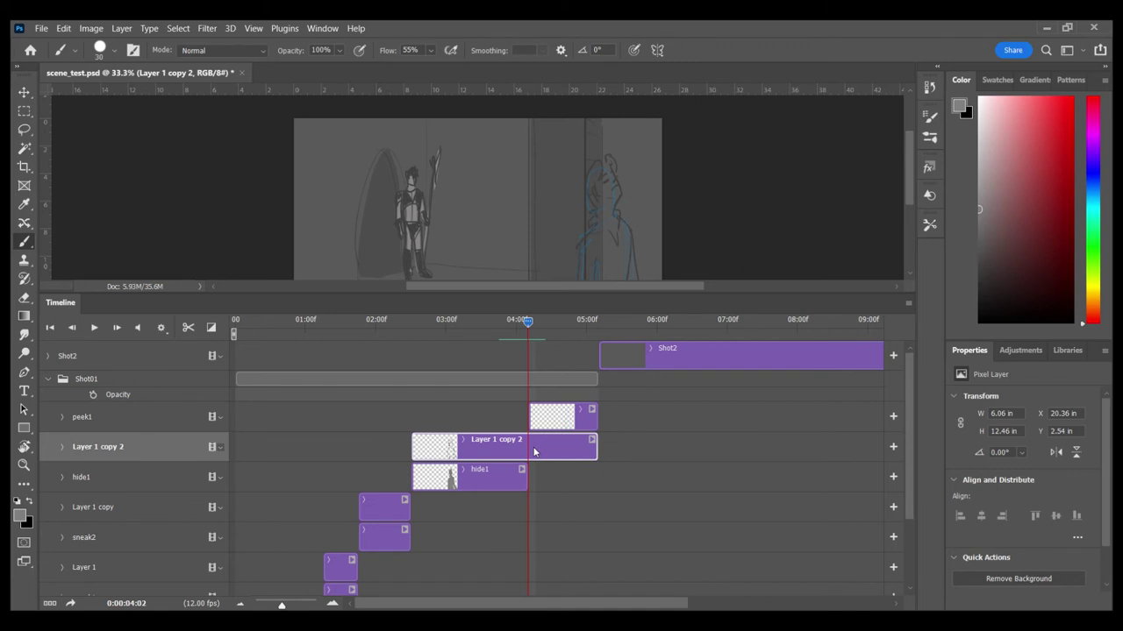
click(188, 327)
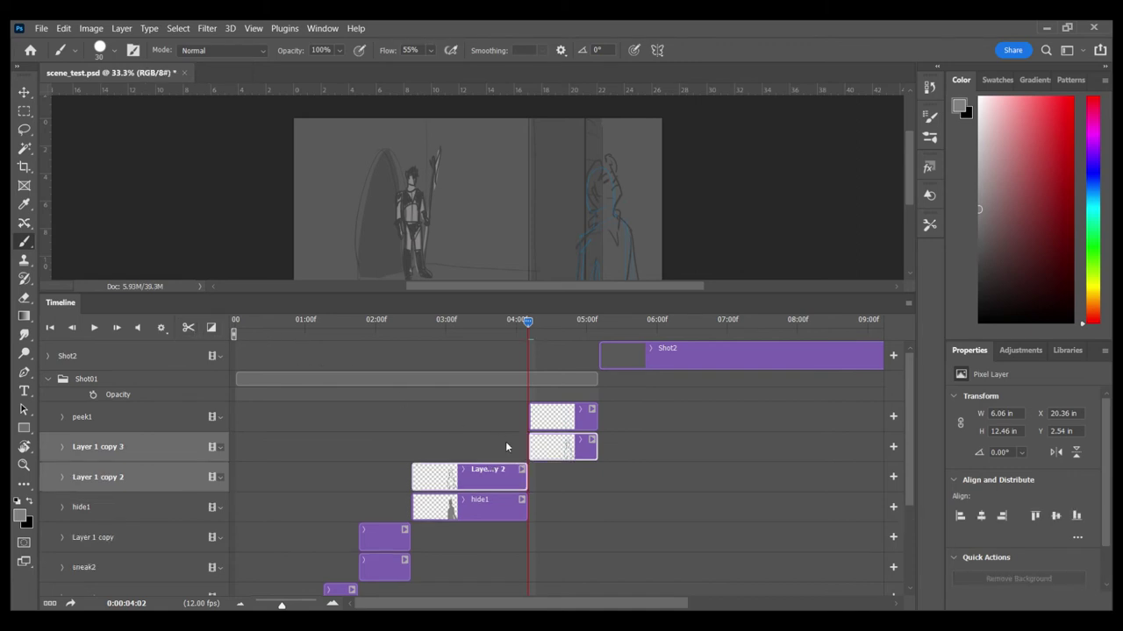
- Place peek1 below Layer 1 copy 3 and clear the blue sketch from the peek1 layer
click(575, 423)
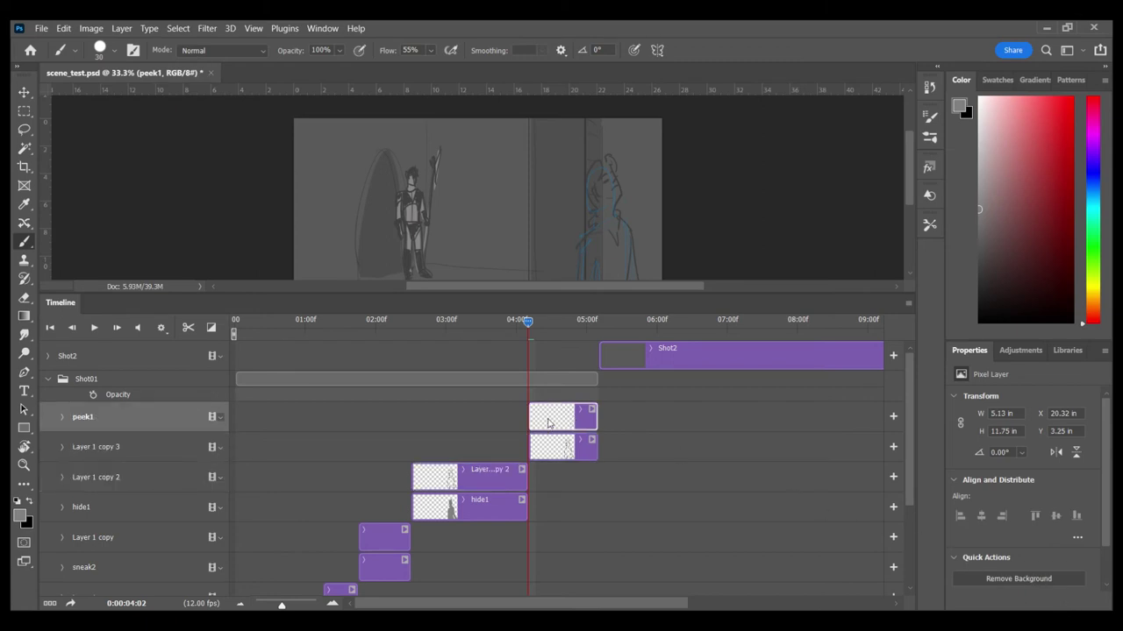
drag(549, 423, 550, 462)
key(ctrl+a)
- Erase the old head lines on Layer 1 copy 3 and redraw the figure's outlines for the peeking pose
click(571, 421)
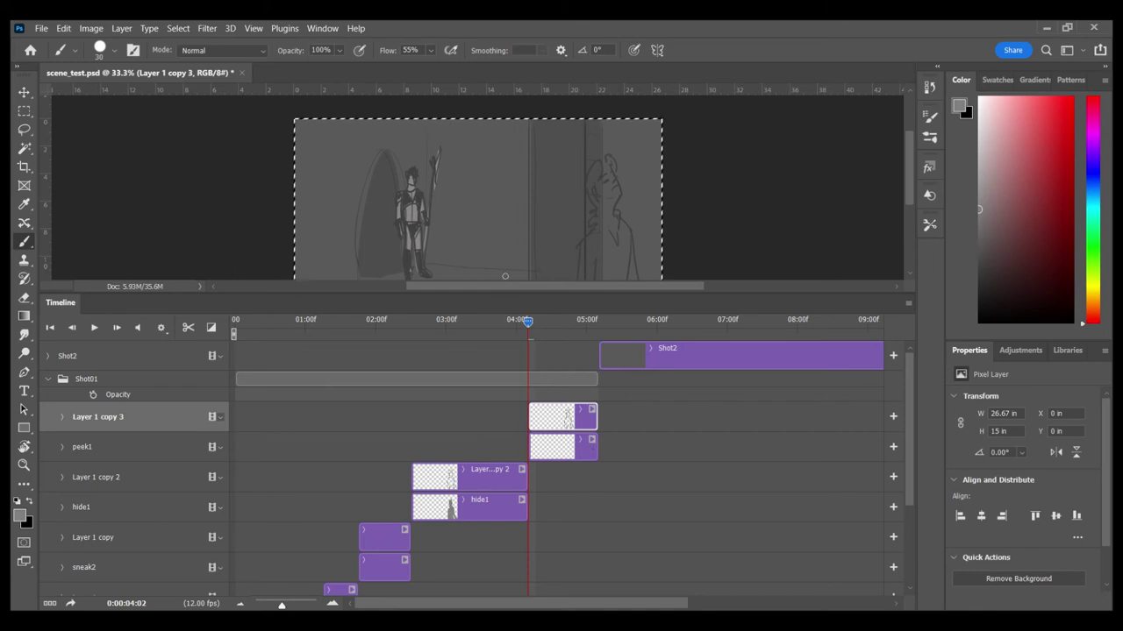
drag(500, 294, 495, 472)
key(ctrl+plus)
key(ctrl+plus)
key(e)
drag(734, 246, 756, 285)
key(b)
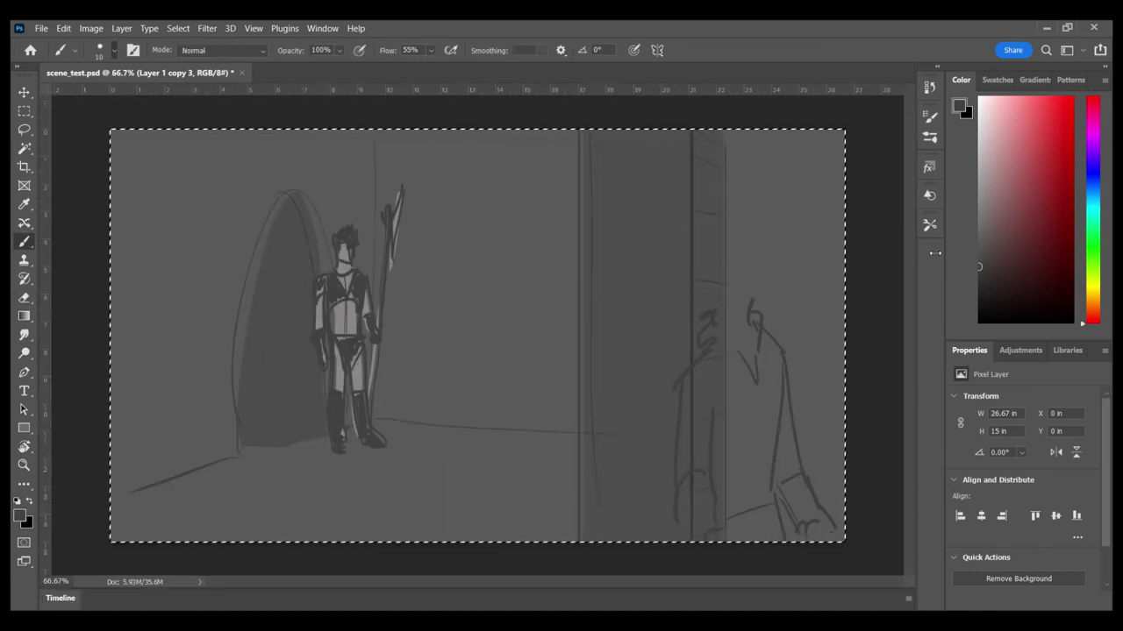
drag(732, 211, 769, 261)
drag(764, 263, 773, 302)
drag(709, 232, 701, 286)
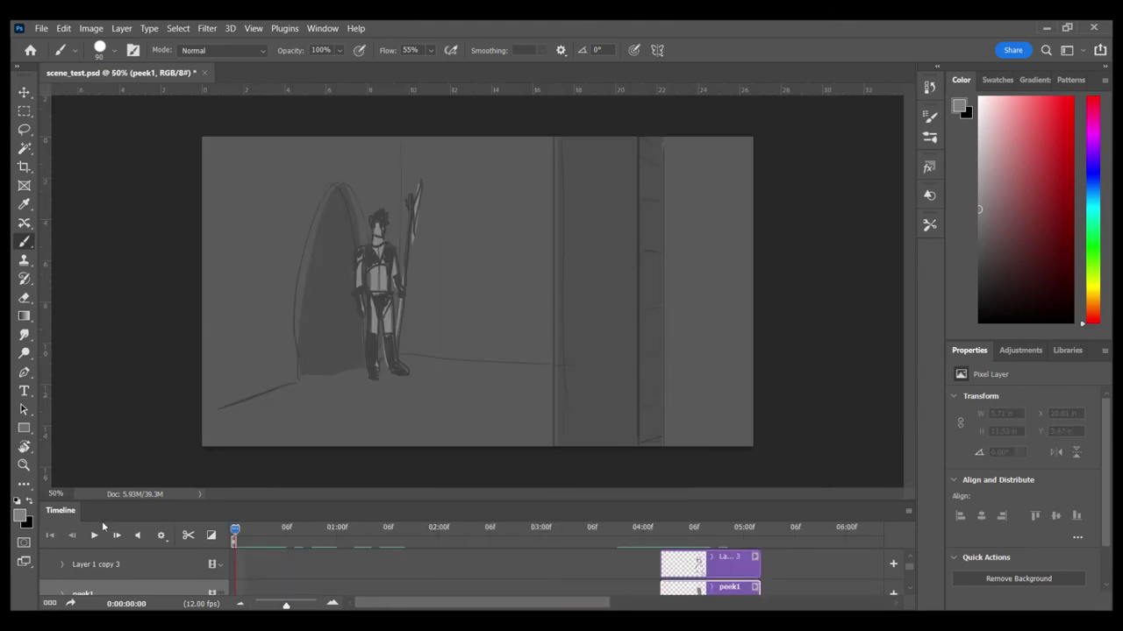
- Play the animatic from the start and examine how the Shot01 clips line up with the start of Shot2 around 0:00:05:02
click(94, 535)
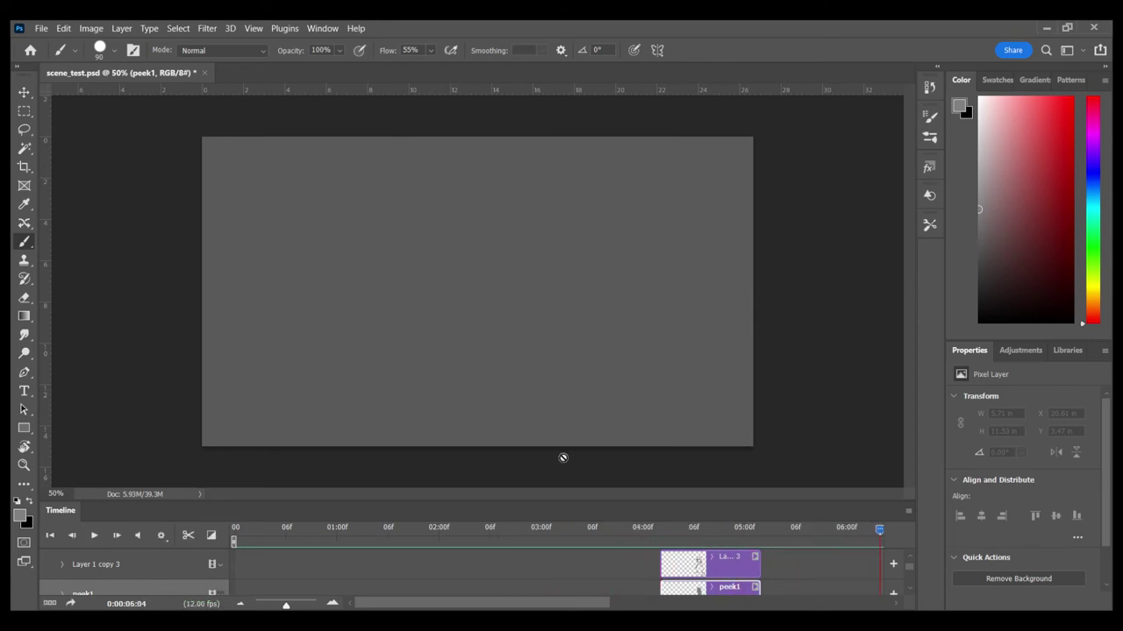
drag(669, 503, 677, 352)
click(760, 388)
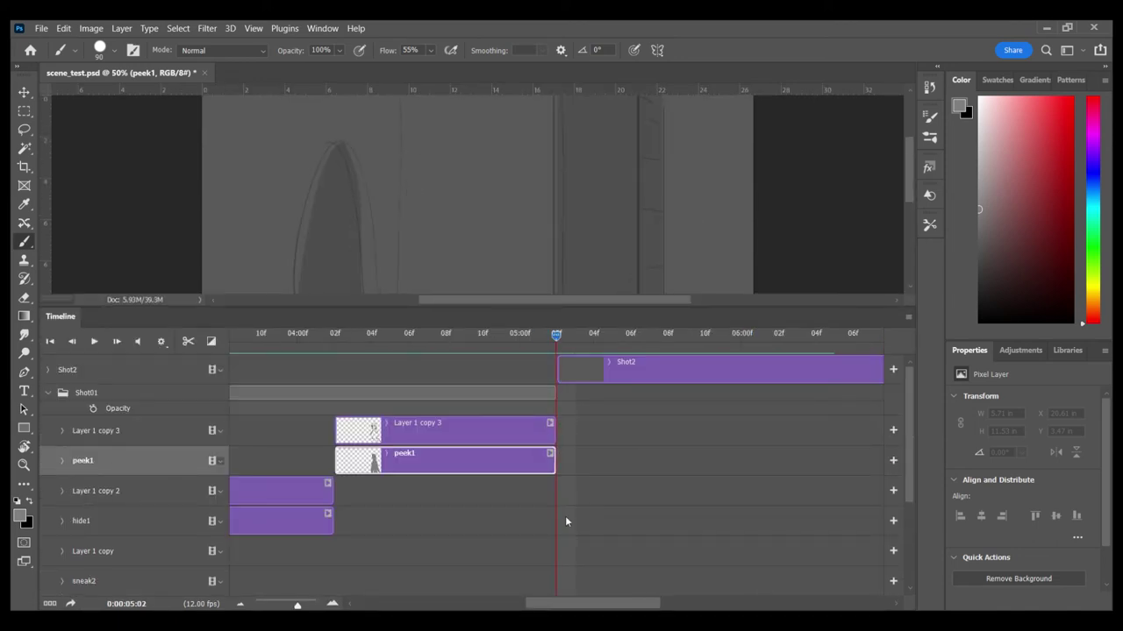
scroll(569, 544, down, 5)
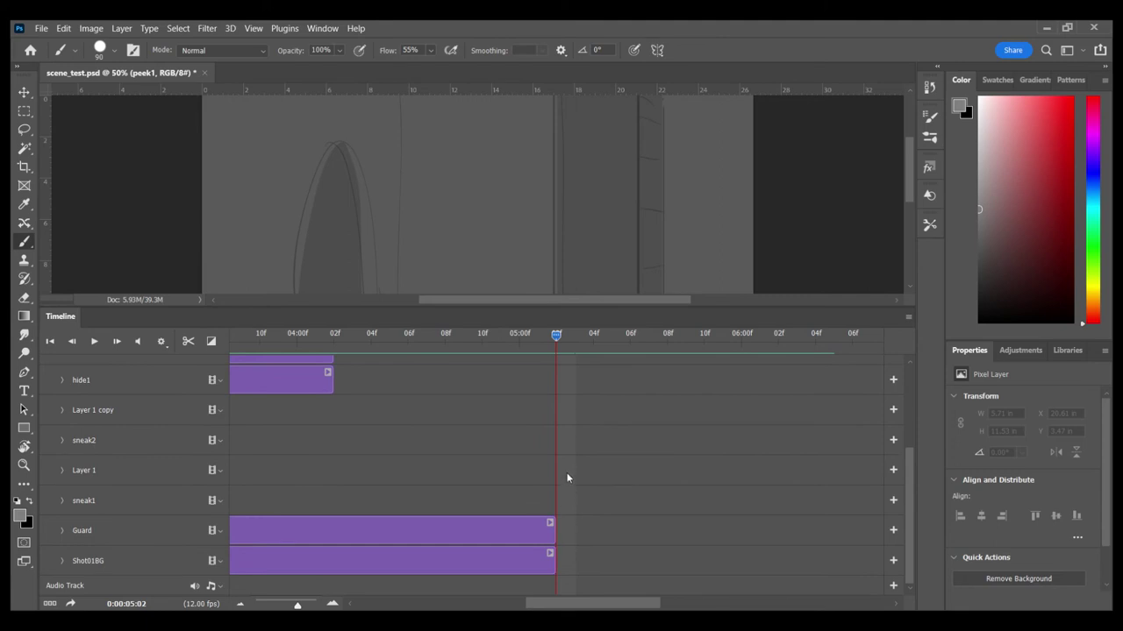
scroll(569, 475, up, 2)
drag(302, 606, 310, 607)
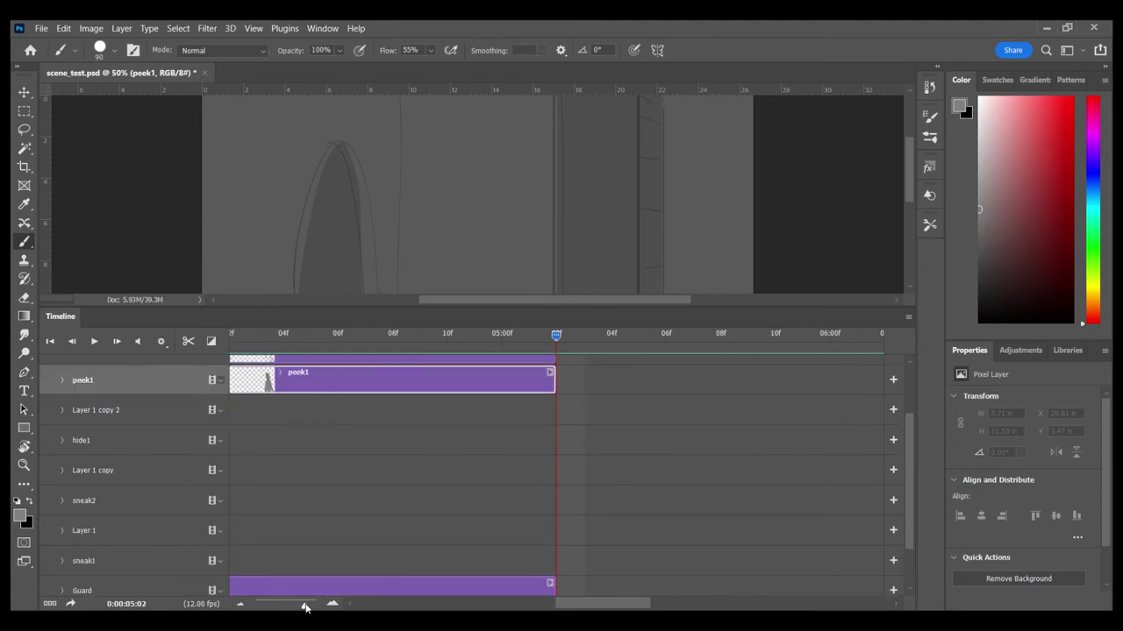
scroll(729, 398, down, 1)
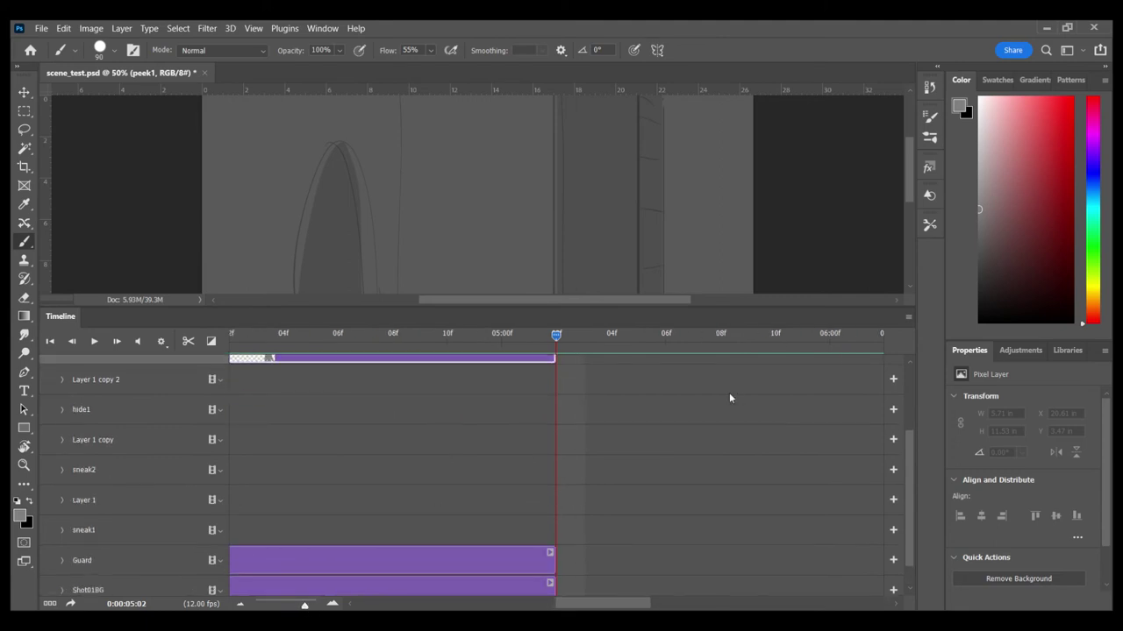
scroll(730, 398, up, 4)
scroll(649, 467, down, 5)
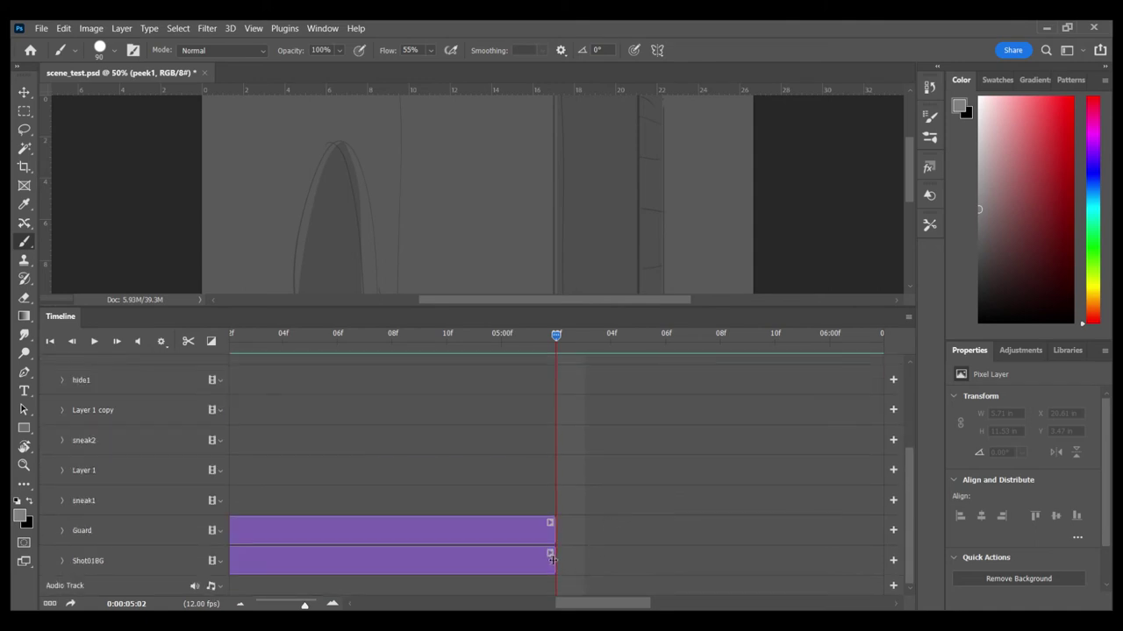
drag(544, 329, 537, 339)
scroll(553, 505, up, 3)
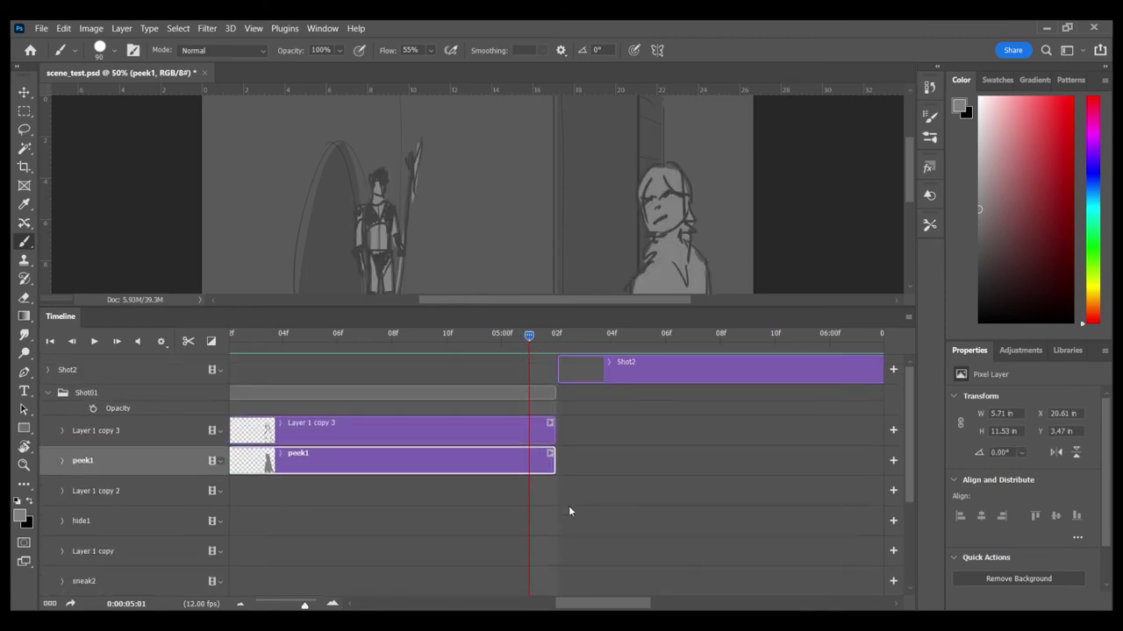
- Trim the ends of the Layer 1 copy 3, peek1, Guard and Shot01BG clips to 0:00:05:01
click(533, 393)
drag(533, 393, 529, 456)
click(547, 456)
scroll(558, 499, down, 2)
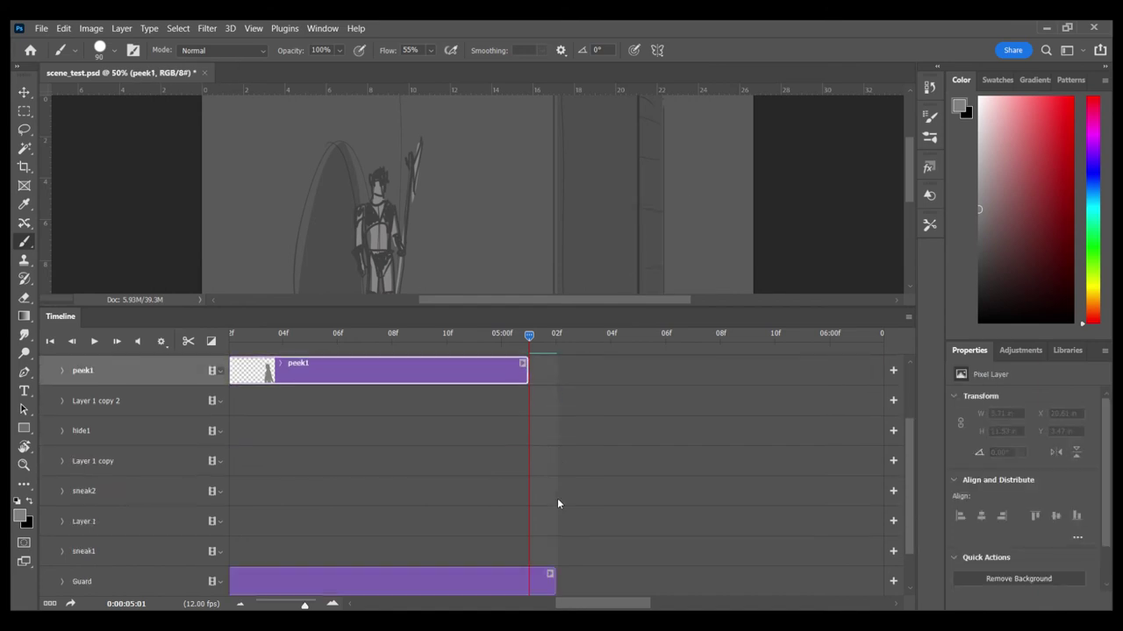
scroll(558, 591, down, 2)
drag(555, 533, 528, 557)
click(549, 557)
- Move the Shot2 clip earlier so it starts where the Shot01 clips end, at 0:00:05:01
scroll(556, 556, up, 3)
click(599, 373)
drag(600, 373, 484, 354)
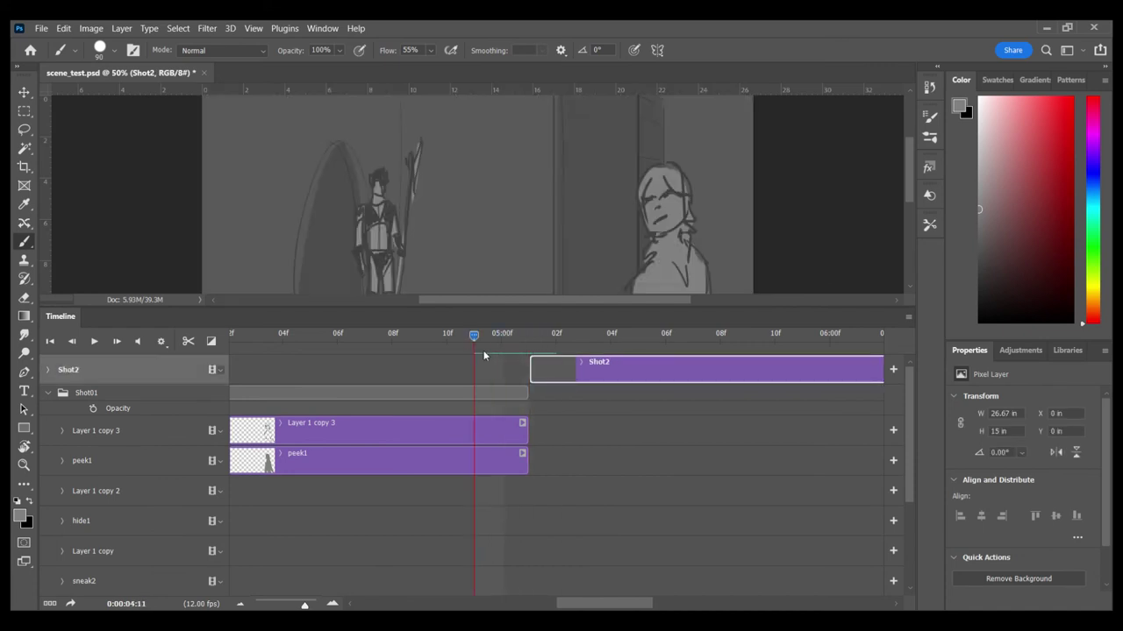
- Add a new layer above Shot2 and sketch the close-up of the peeking character's face, hair and wall edge in dark grey
click(281, 605)
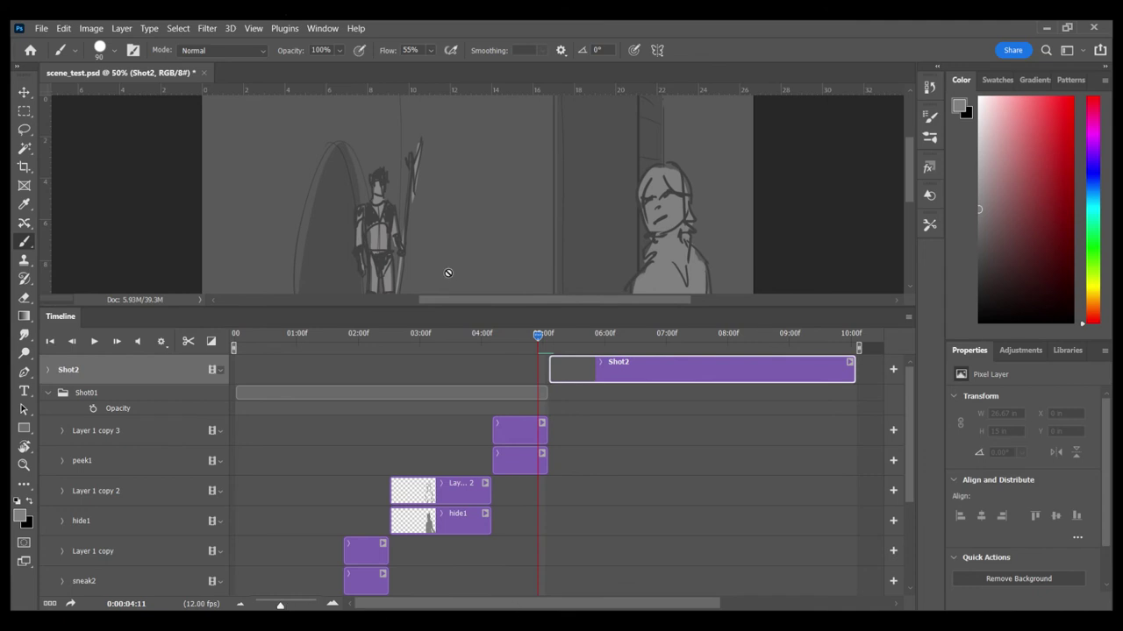
drag(450, 305, 449, 439)
key(ctrl+shift+alt+n)
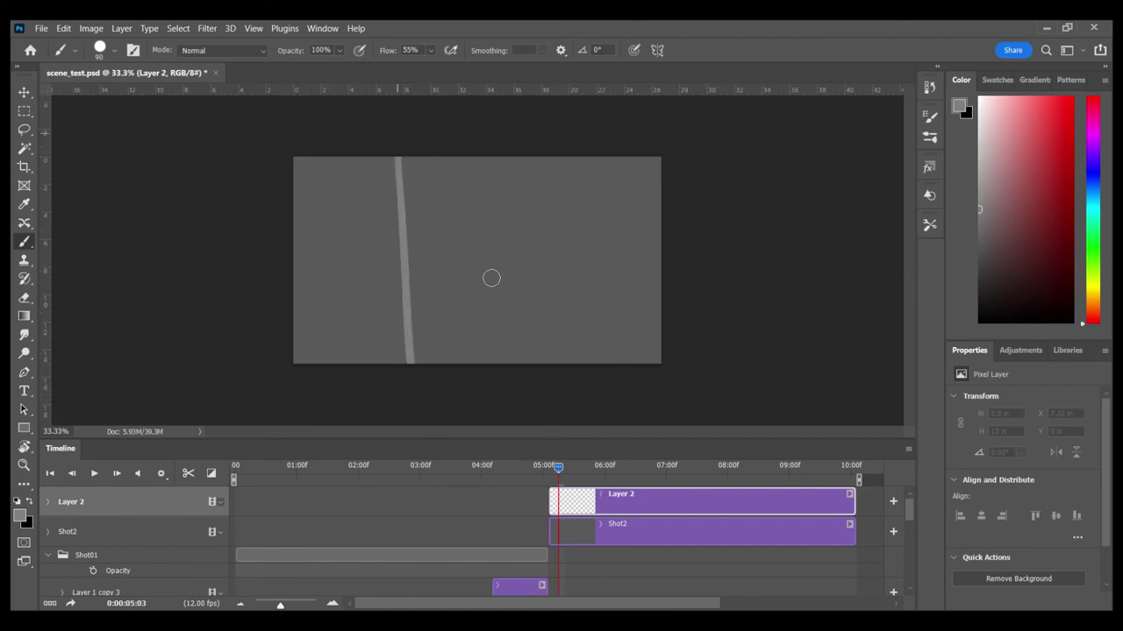
drag(430, 175, 431, 363)
mouse_move(608, 325)
mouse_down()
mouse_move(591, 189)
mouse_move(618, 237)
mouse_up()
drag(493, 181, 507, 238)
drag(534, 229, 554, 206)
drag(428, 160, 425, 363)
drag(430, 303, 480, 314)
key(e)
- Play the animatic from the start and check the timing of the first sneaking poses
drag(558, 468, 553, 468)
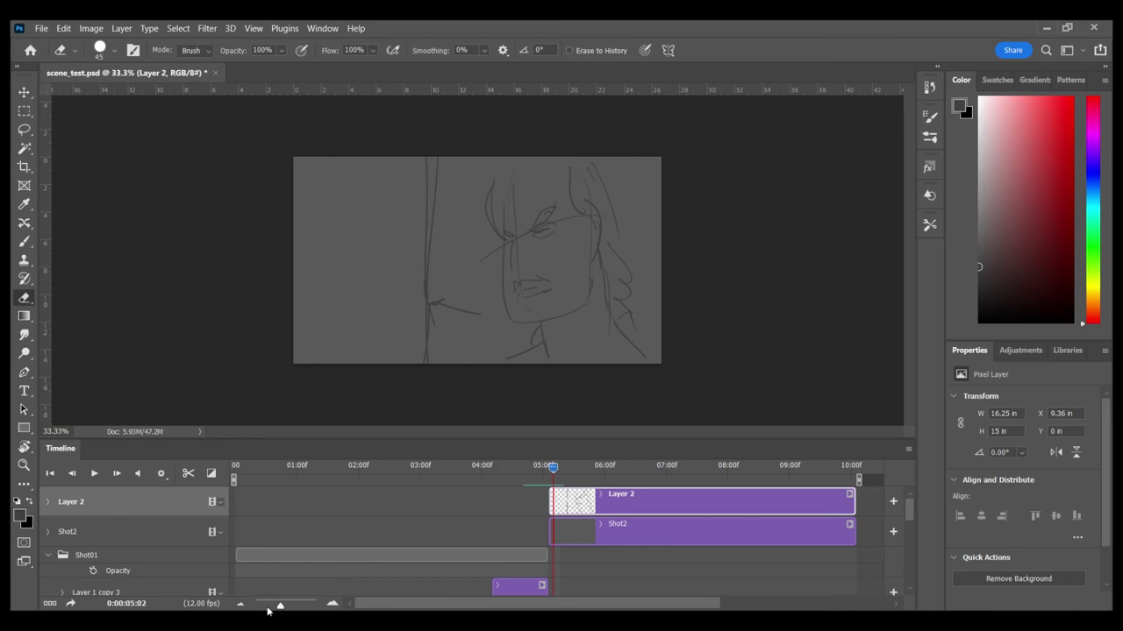
drag(266, 607, 275, 604)
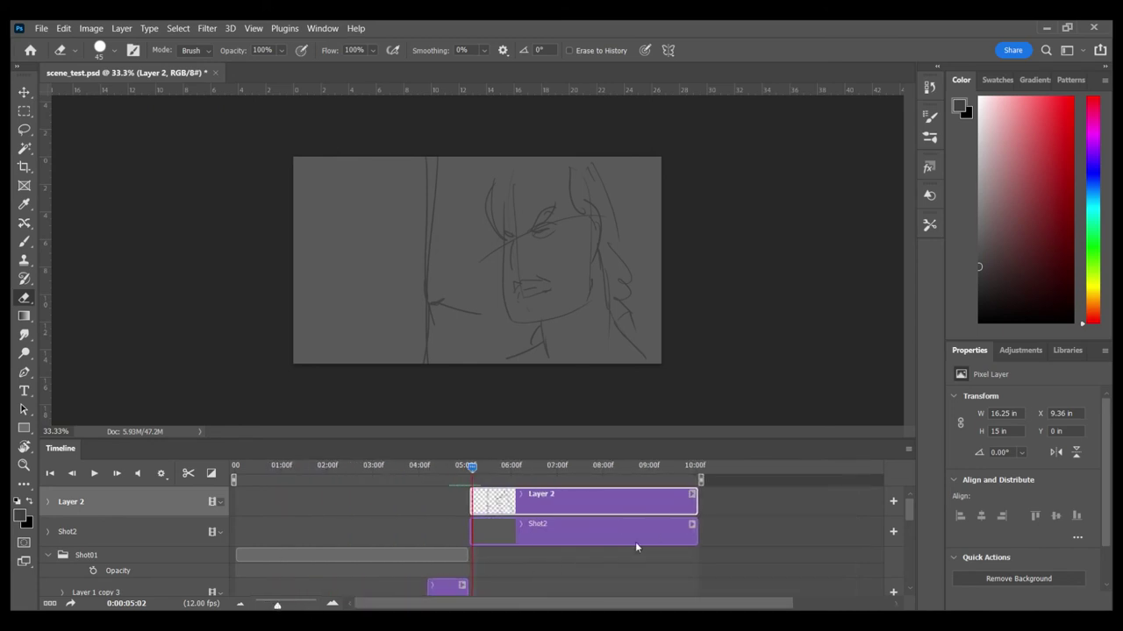
drag(683, 468, 155, 537)
key(space)
key(space)
- Shorten the Layer 1 and sneak1 clips so they end at 0:00:01:06
drag(327, 440, 346, 169)
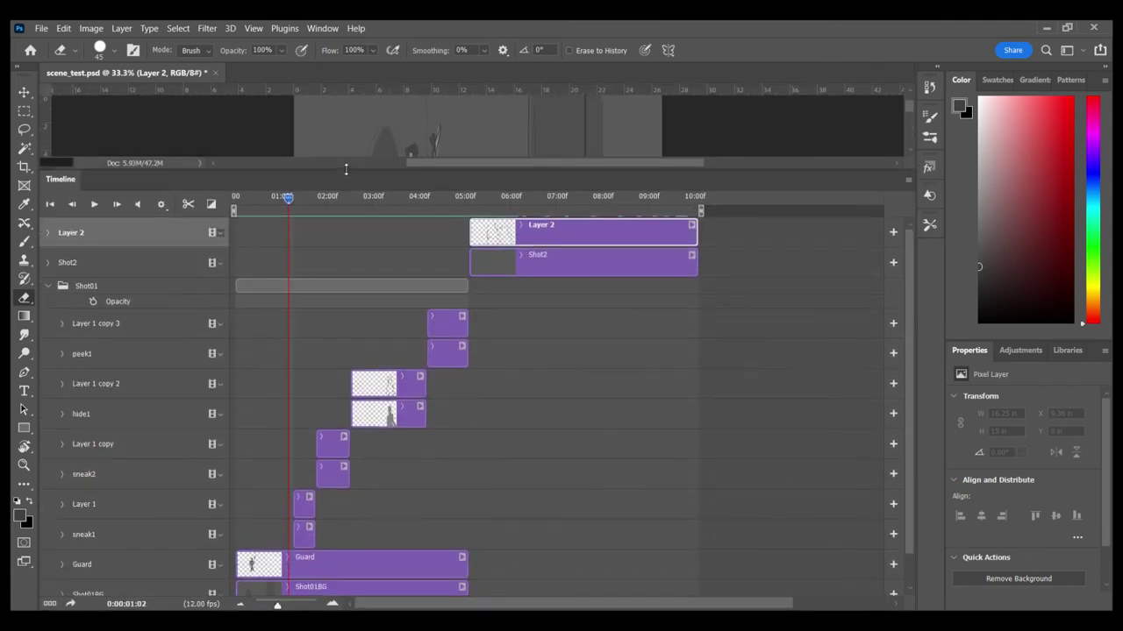
click(313, 506)
drag(298, 197, 304, 196)
drag(287, 599, 301, 604)
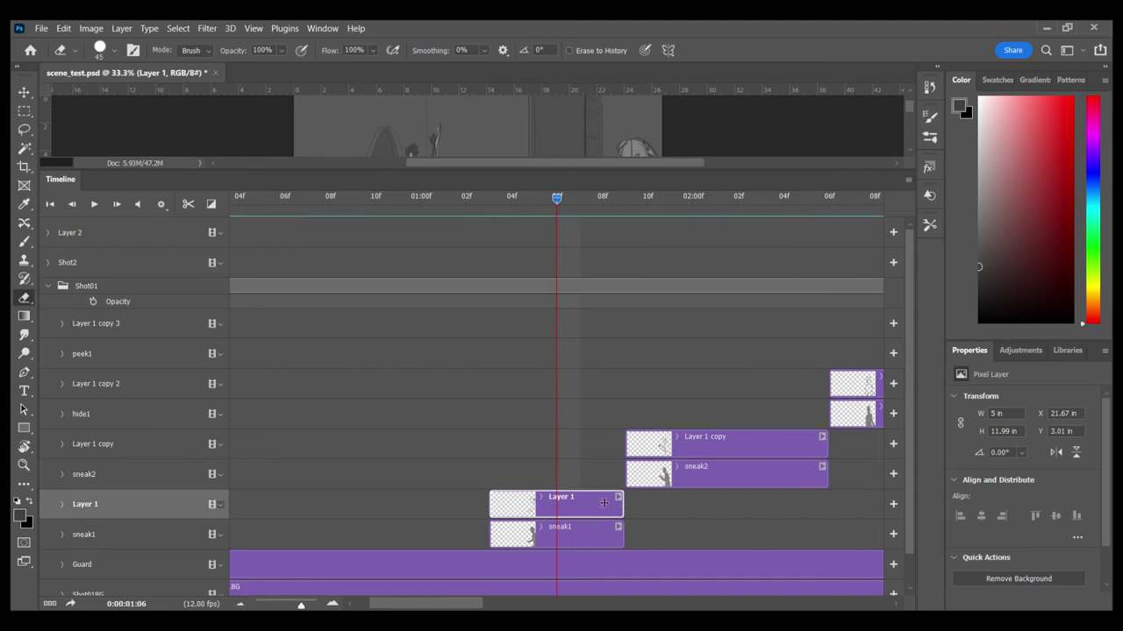
drag(591, 503, 555, 504)
drag(622, 536, 556, 533)
- Move the Layer 1 copy and sneak2 clips to start at 0:00:01:06 and trim their ends to 0:00:01:11
click(676, 450)
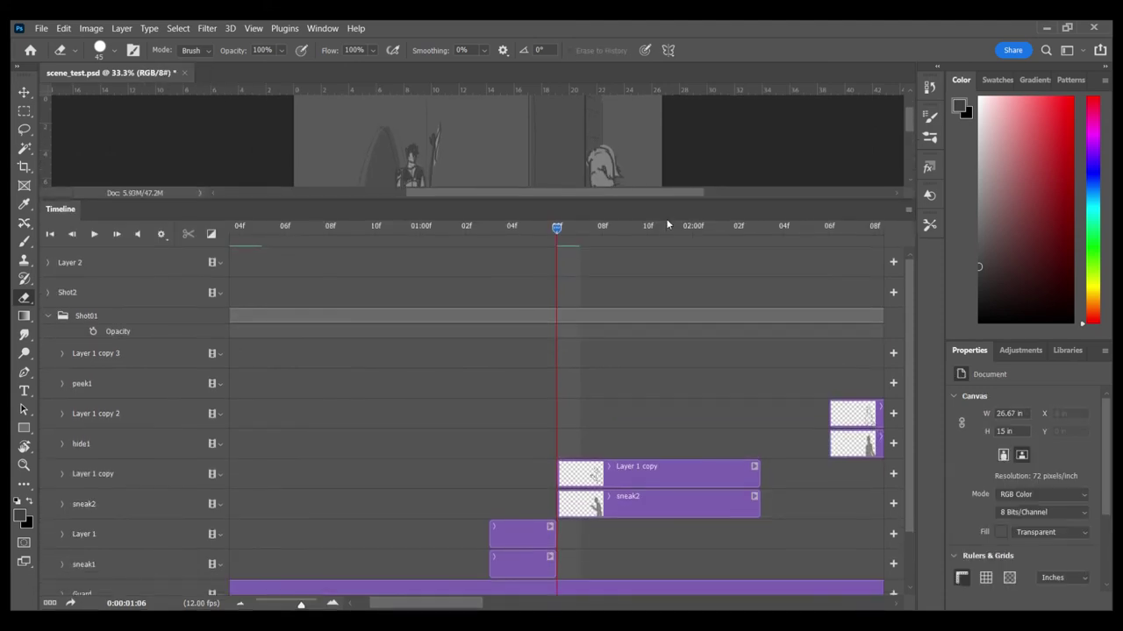
click(668, 226)
drag(756, 477, 670, 477)
drag(756, 507, 670, 507)
- Move Layer 1 copy 2 and hide1 to start at 0:00:01:11, and Layer 1 copy 3 and peek1 to start at 0:00:03:07
drag(853, 443, 693, 443)
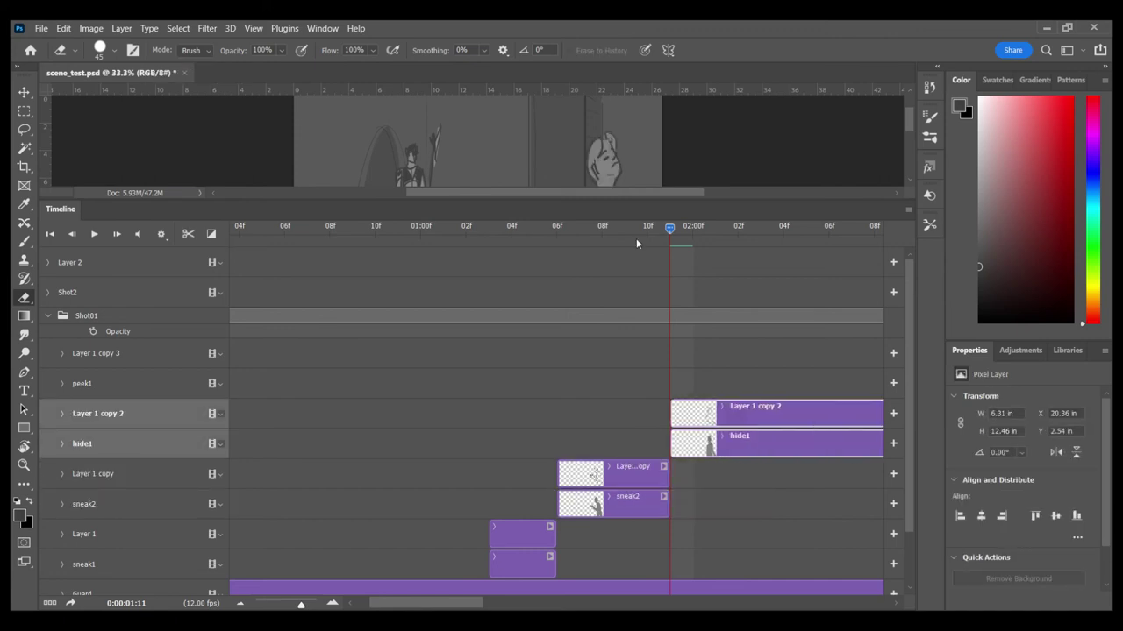
click(693, 228)
drag(300, 605, 283, 603)
click(586, 356)
drag(586, 388, 543, 389)
click(504, 228)
- Trim the Guard and Shot01BG clips to end with peek1 at 0:00:04:06
click(617, 318)
scroll(616, 394, down, 3)
drag(615, 531, 572, 533)
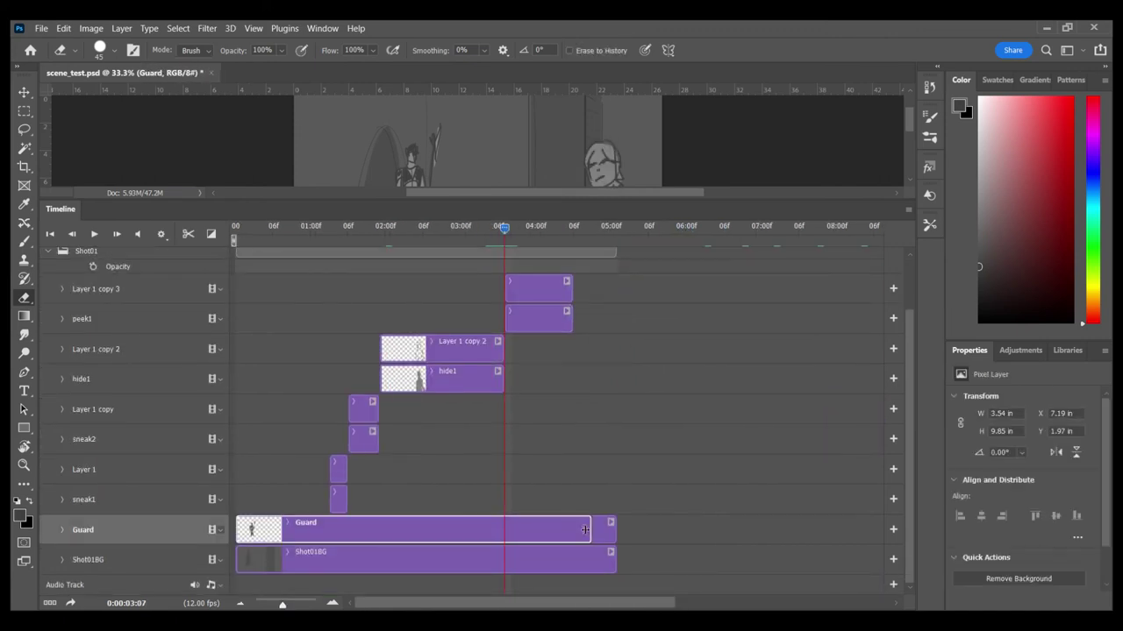
click(556, 232)
drag(556, 235, 573, 235)
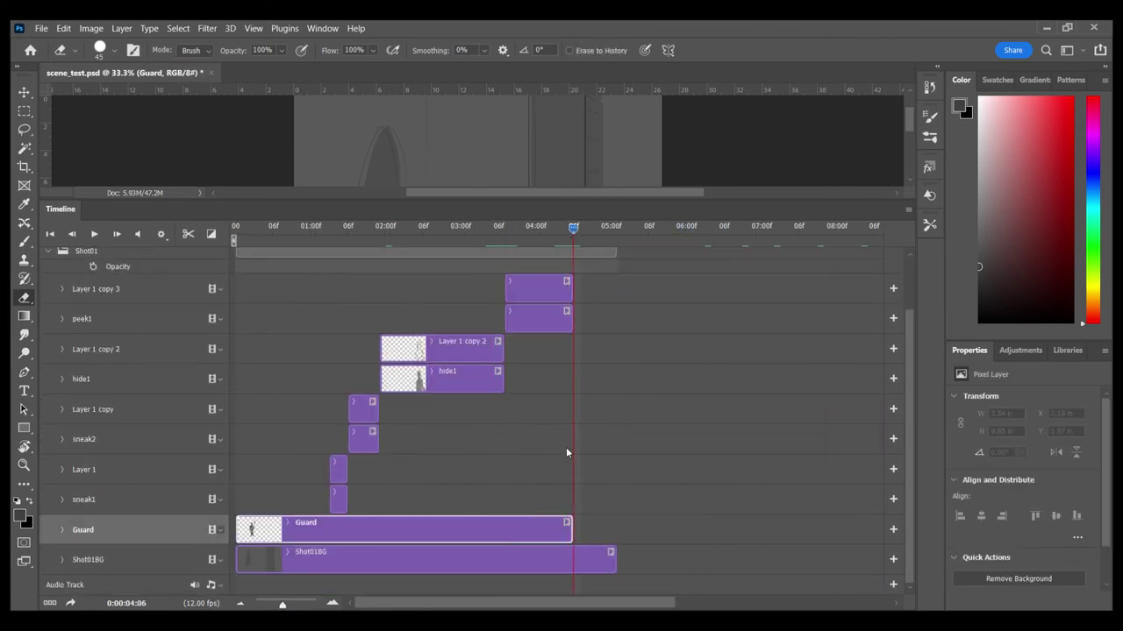
drag(617, 558, 573, 558)
- Move the Layer 2 and Shot2 clips earlier together to close the gap after the Shot01 group
scroll(624, 256, up, 1)
click(641, 261)
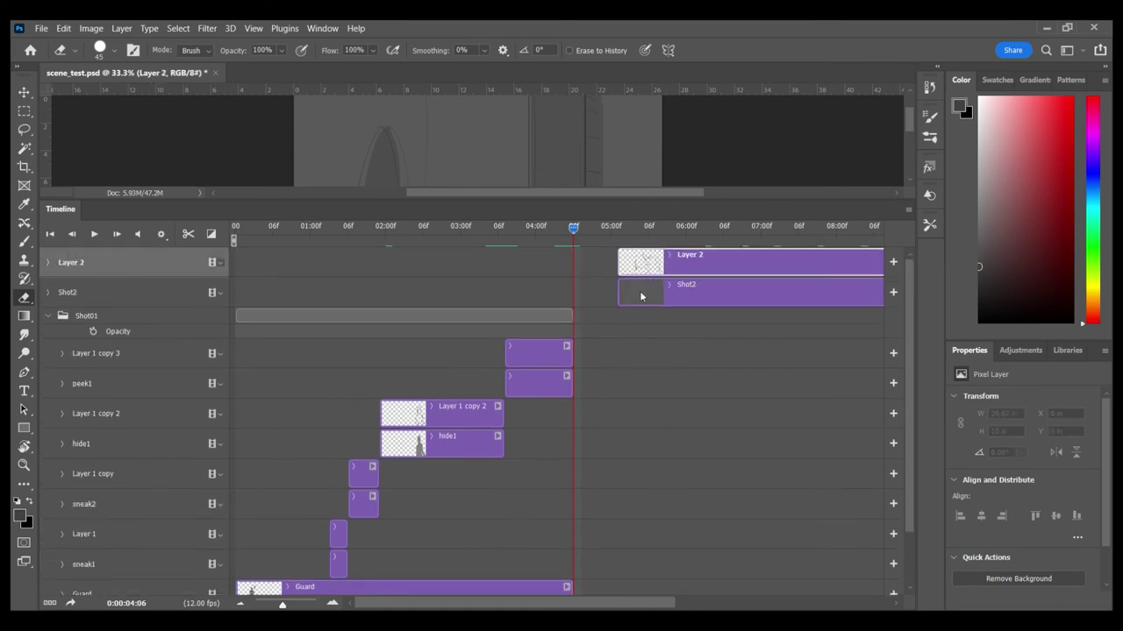
shift+click(641, 293)
drag(649, 296, 590, 295)
- Play the retimed animatic from the start with the canvas enlarged
drag(579, 235, 517, 239)
key(Home)
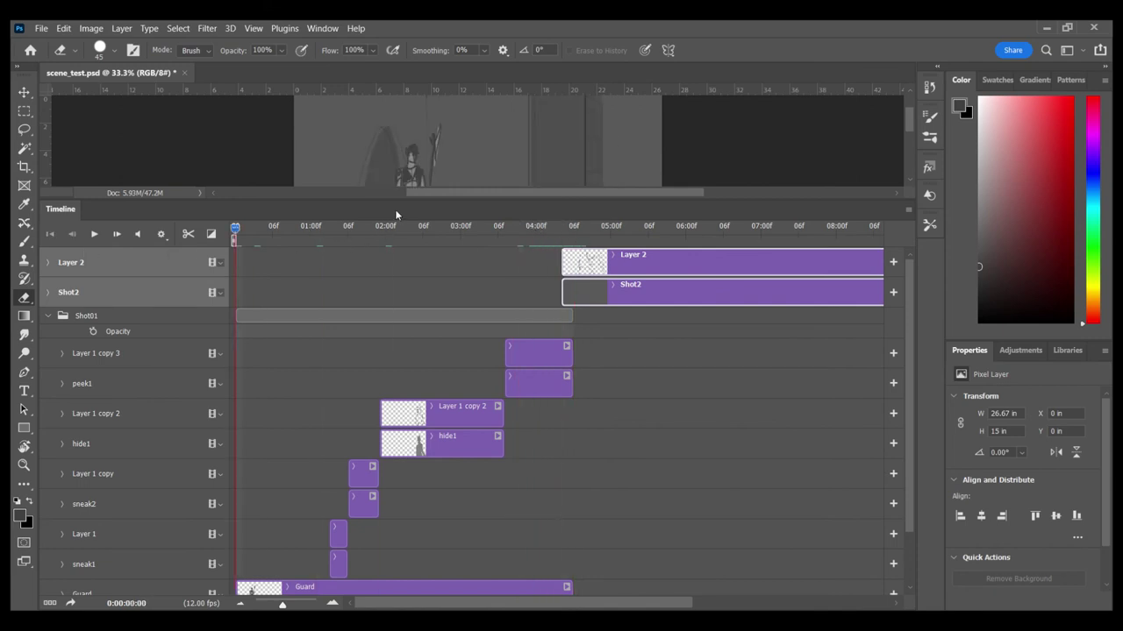
drag(395, 200, 396, 395)
click(94, 429)
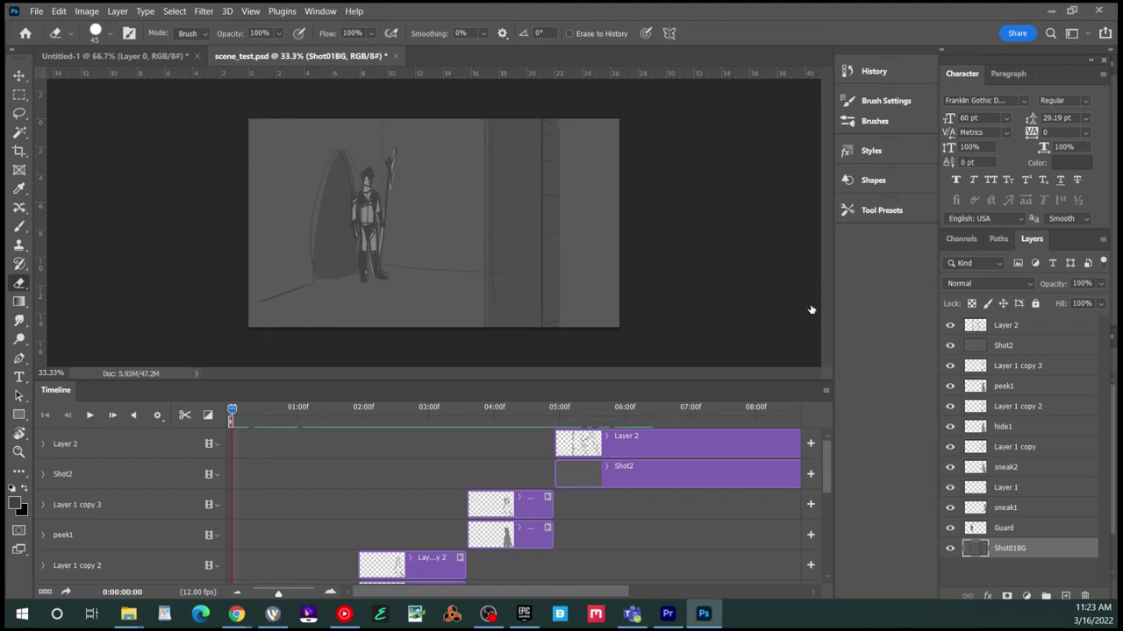
- Group the layers from Shot01BG up to Layer 1 copy 3 and name the group Shot01
ctrl+click(283, 305)
drag(233, 410, 433, 410)
scroll(395, 453, down, 4)
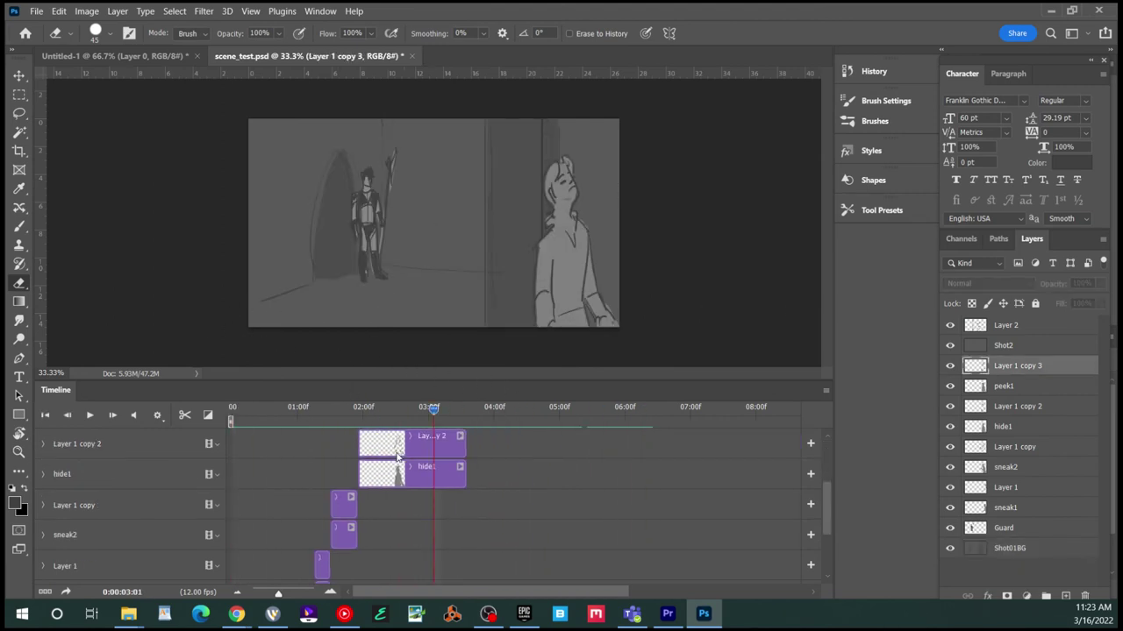
scroll(398, 455, up, 4)
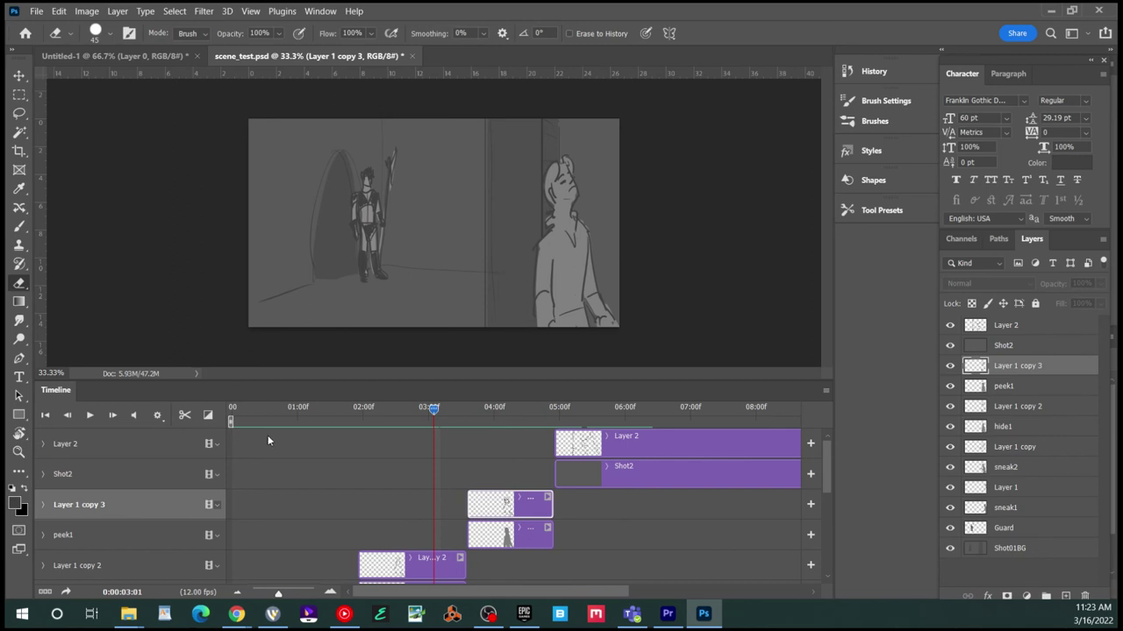
scroll(387, 452, down, 5)
scroll(385, 454, up, 5)
key(alt+comma)
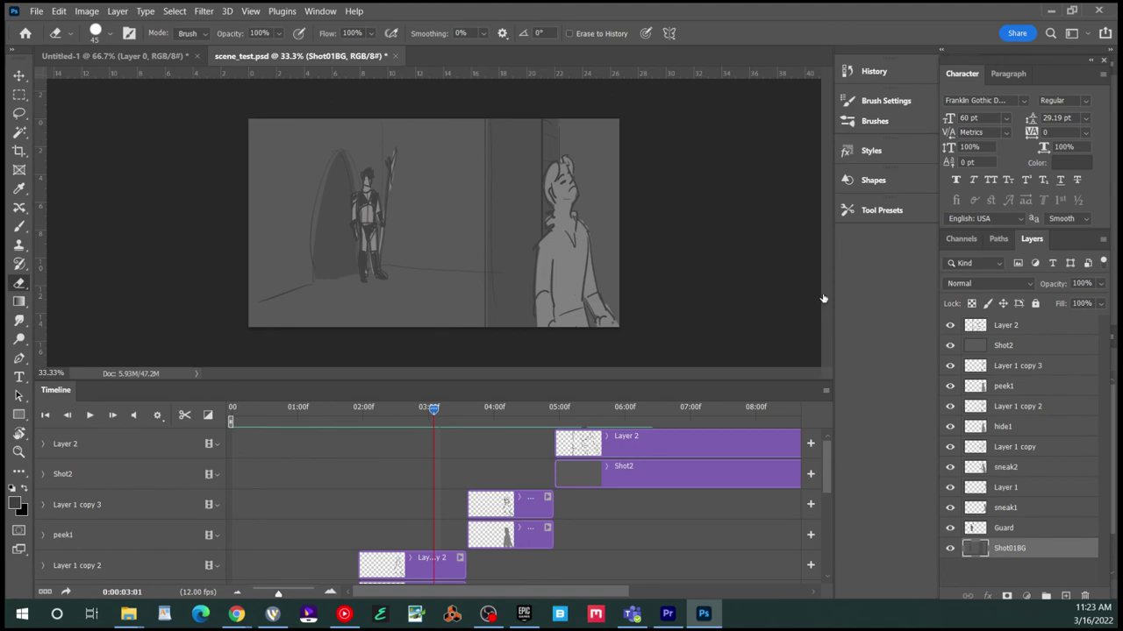
key(shift+alt+period)
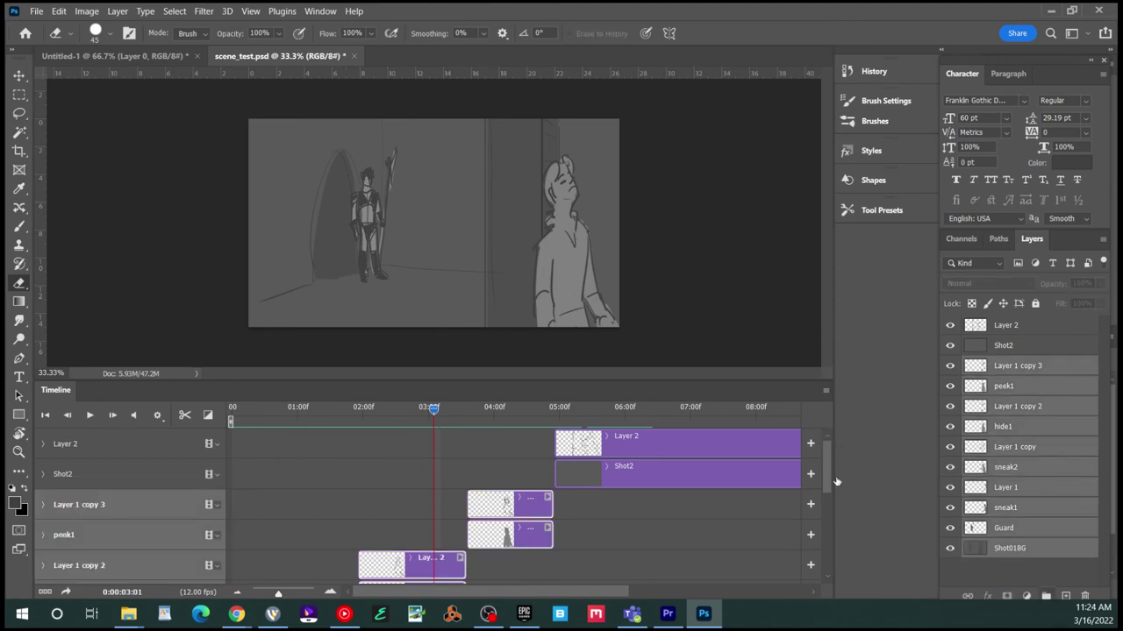
key(ctrl+g)
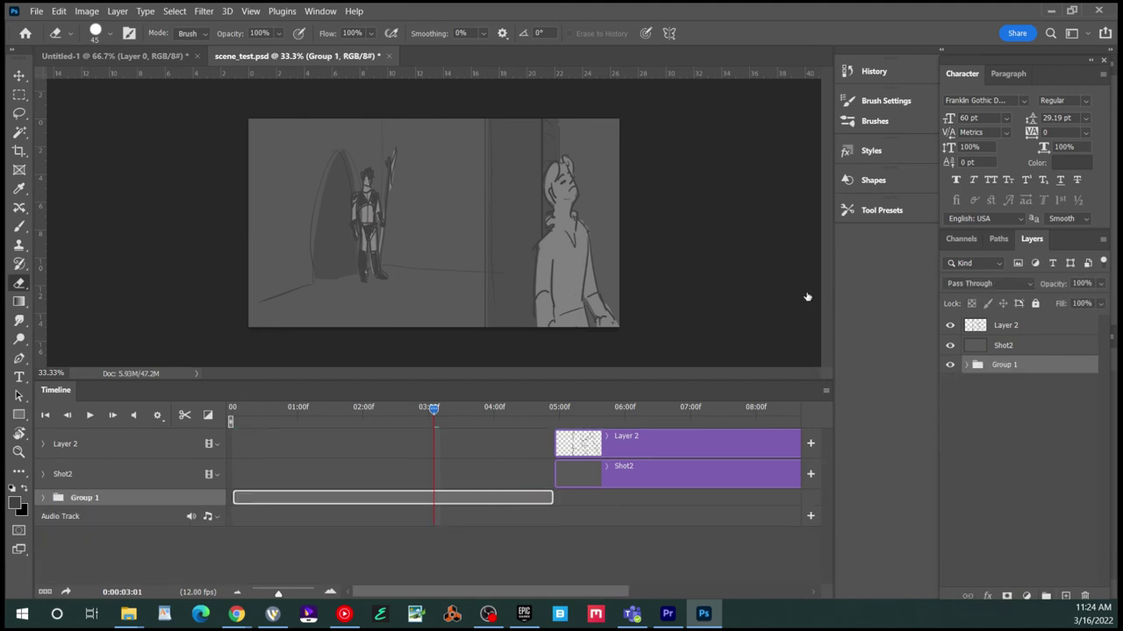
double_click(1004, 364)
text(Shot01)
key(Return)
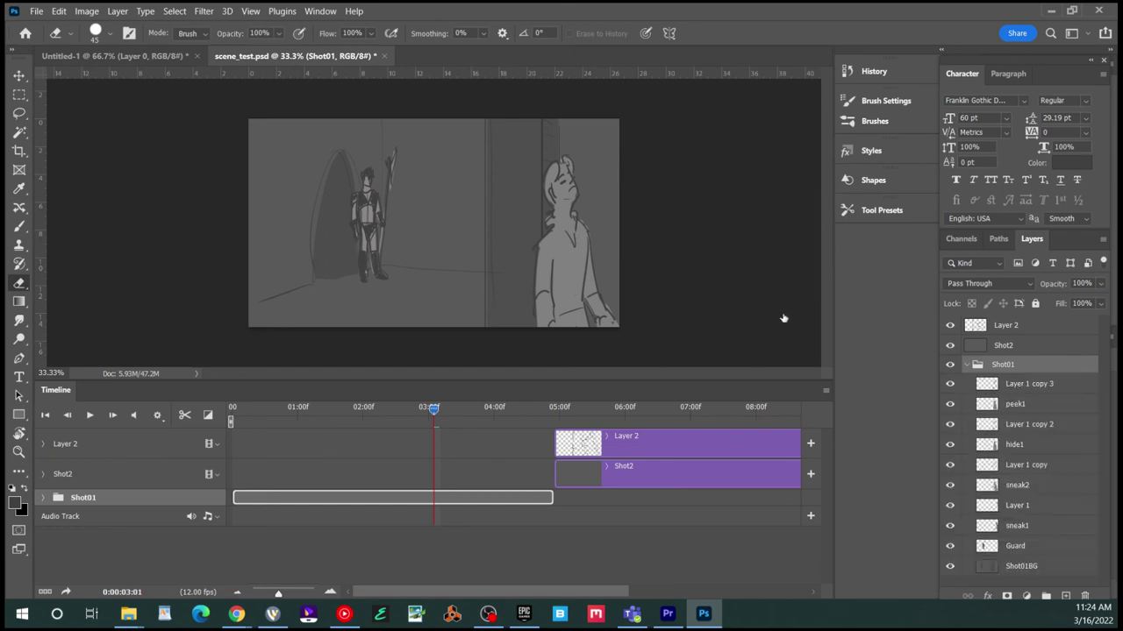
- Examine the Shot01 group's layers and its clips in the timeline, checking the Shot2 frame at 0:00:05:09 and the first frame
key(alt+bracketleft)
key(alt+bracketleft)
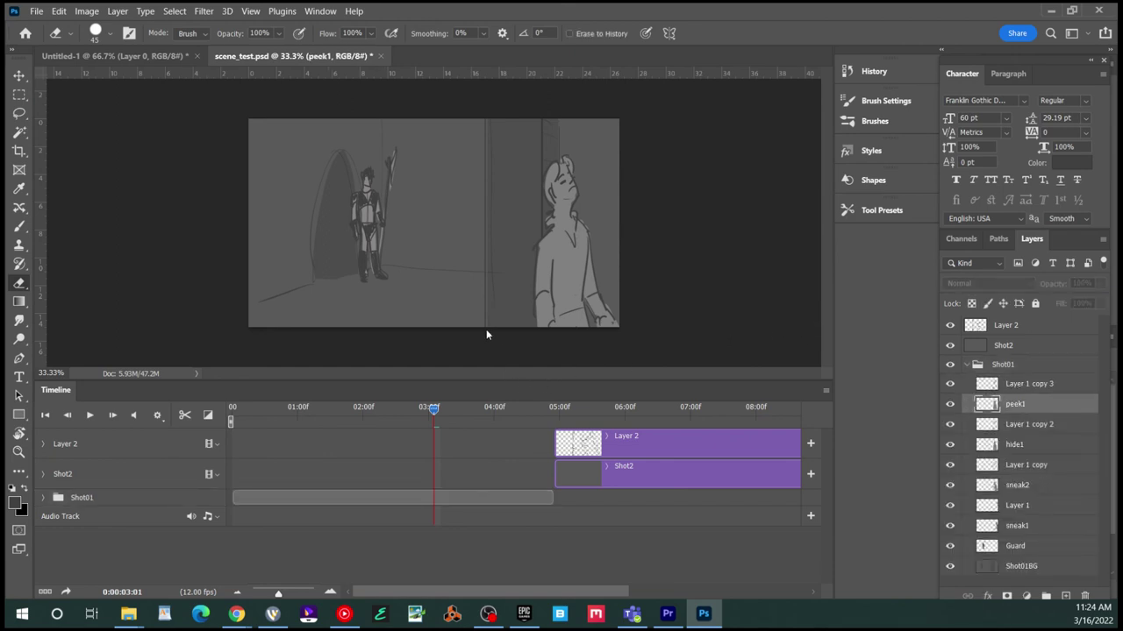
click(607, 410)
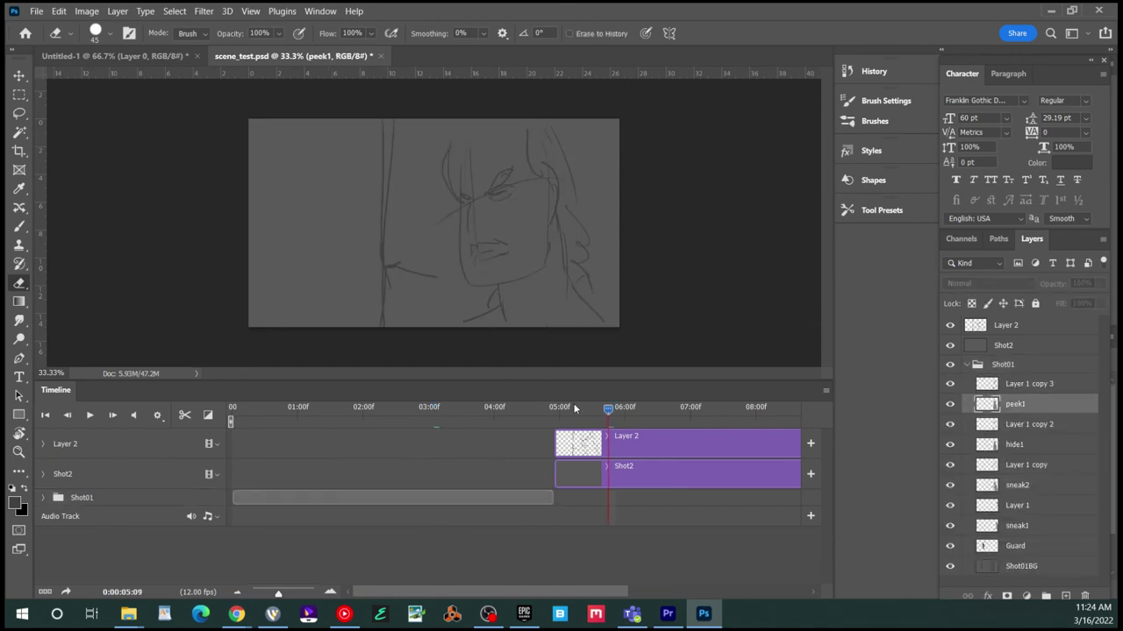
scroll(639, 392, right, 1)
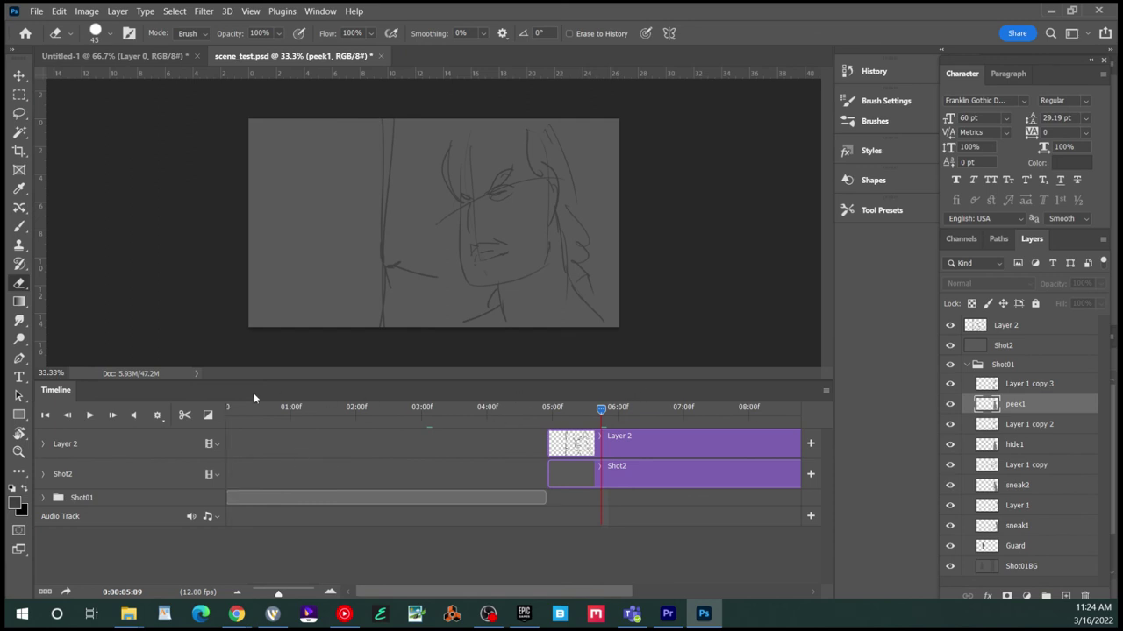
key(Home)
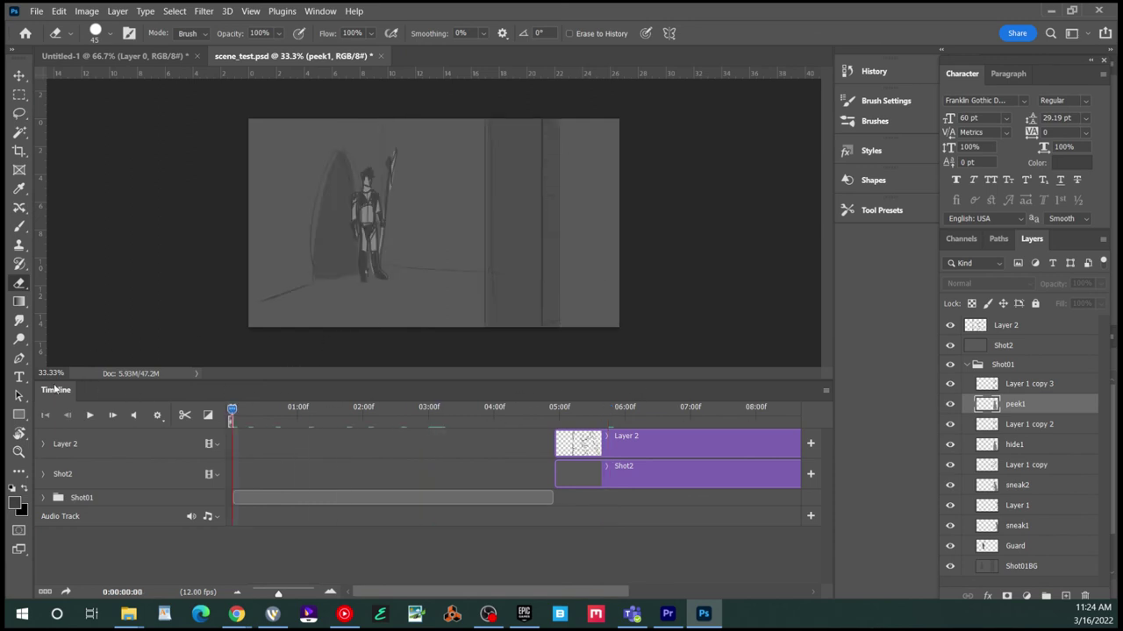
click(43, 497)
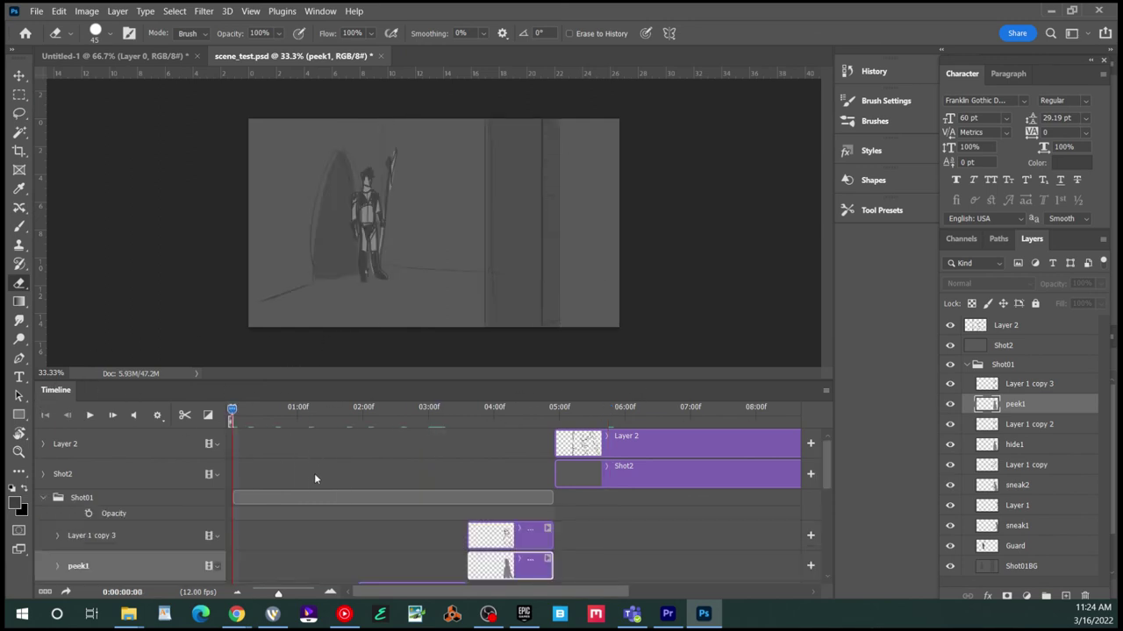
scroll(341, 416, down, 3)
scroll(341, 416, up, 2)
scroll(341, 415, down, 2)
- Place the Layer 1 copy 2 clip after hide1 on the same track as a video group, and inspect the group's contents
key(alt+bracketleft)
drag(337, 413, 335, 436)
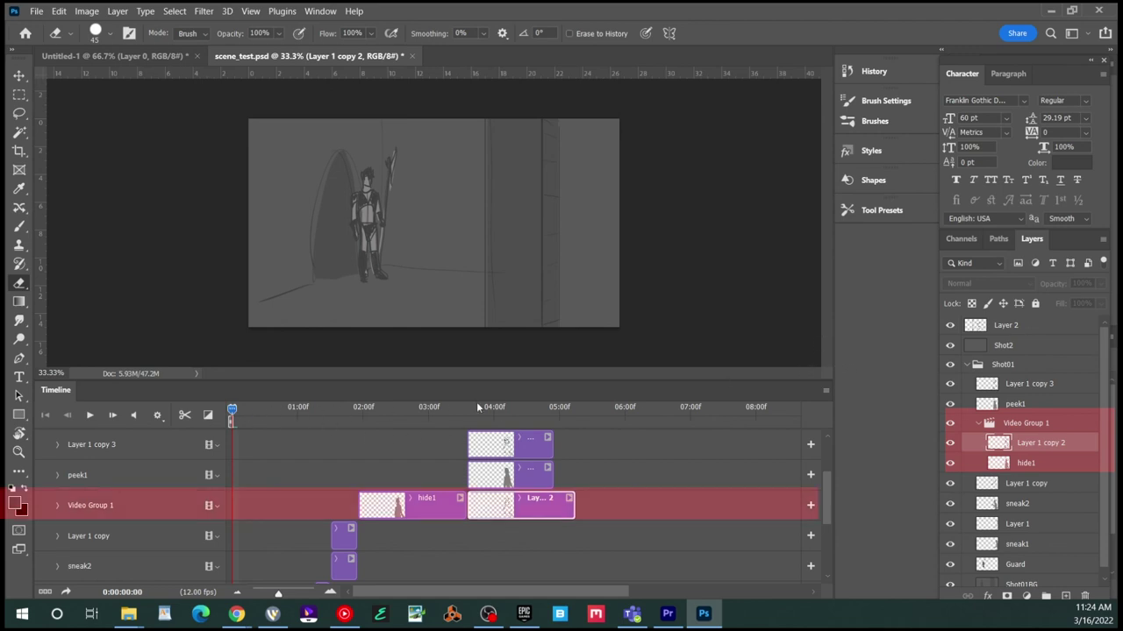
click(96, 505)
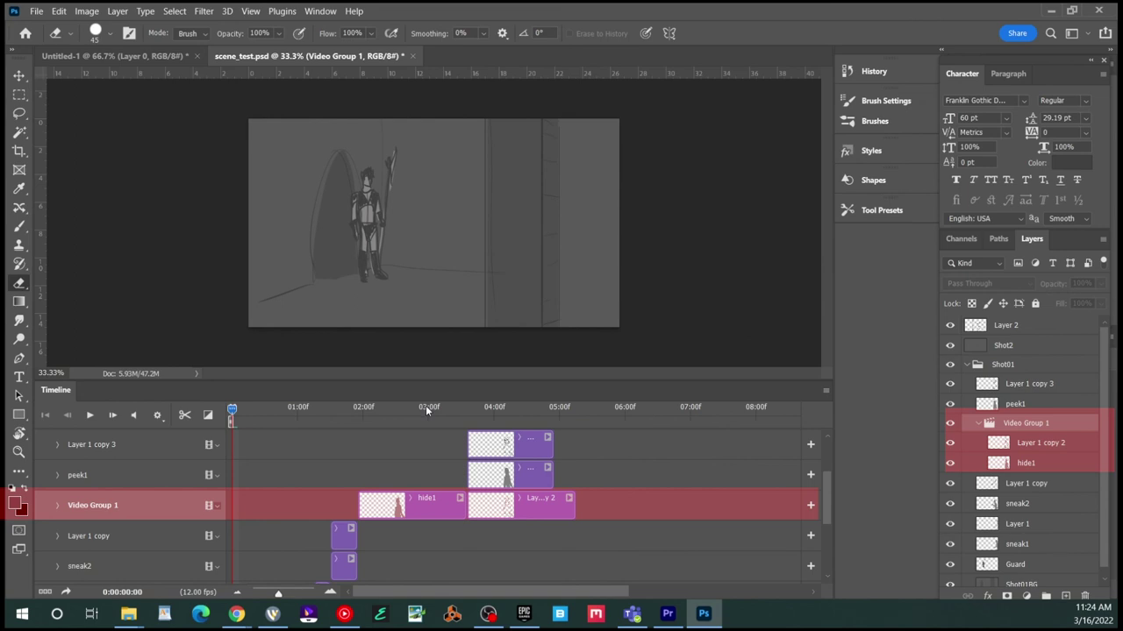
click(1001, 464)
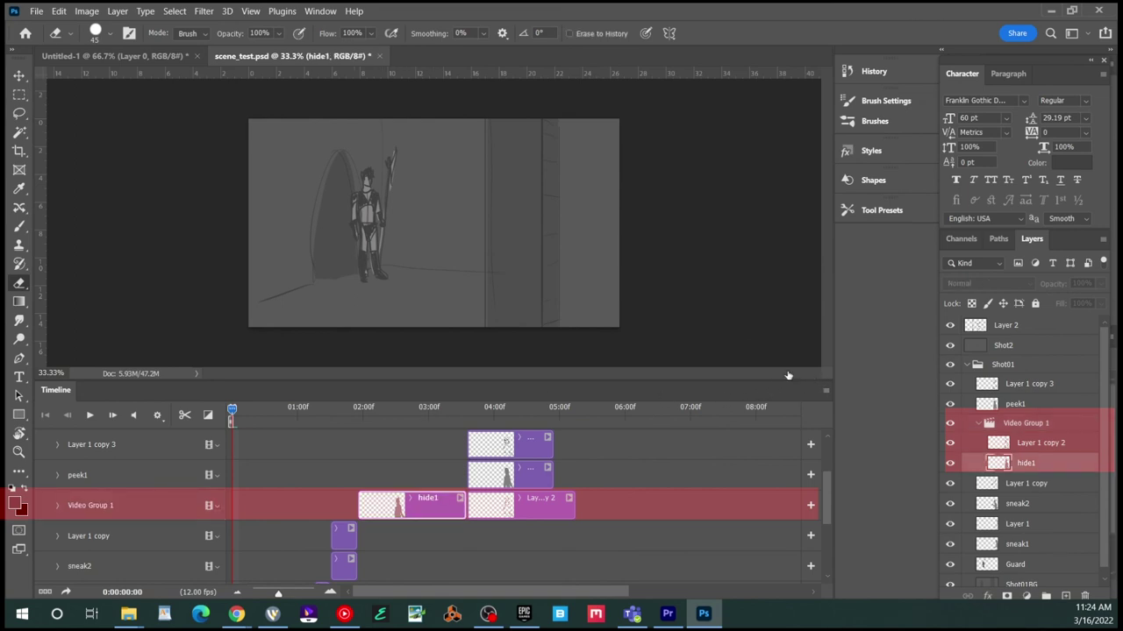
- Move hide1 and Layer 1 copy 2 out of Video Group 1 onto separate tracks and delete the empty video group
drag(1001, 464, 976, 476)
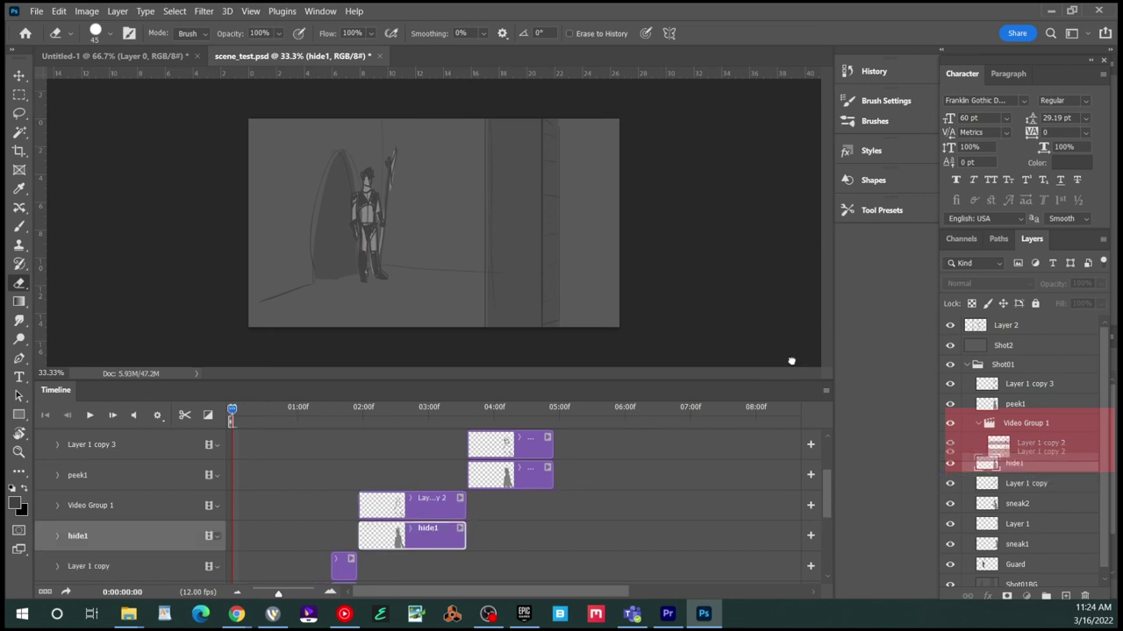
key(alt+bracketright)
key(alt+bracketright)
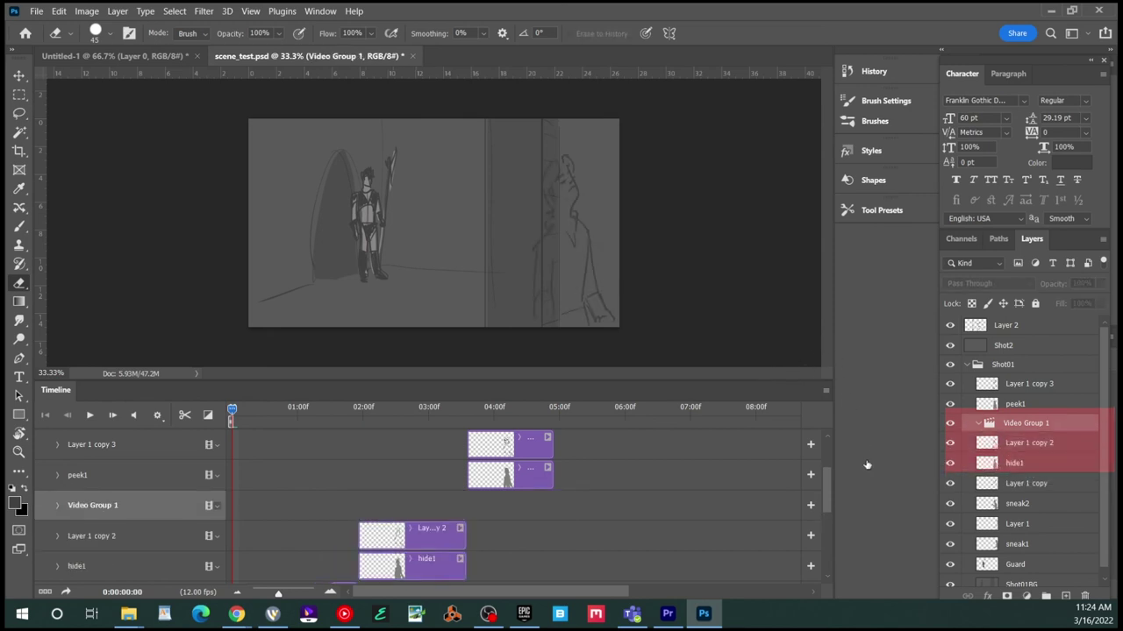
key(Delete)
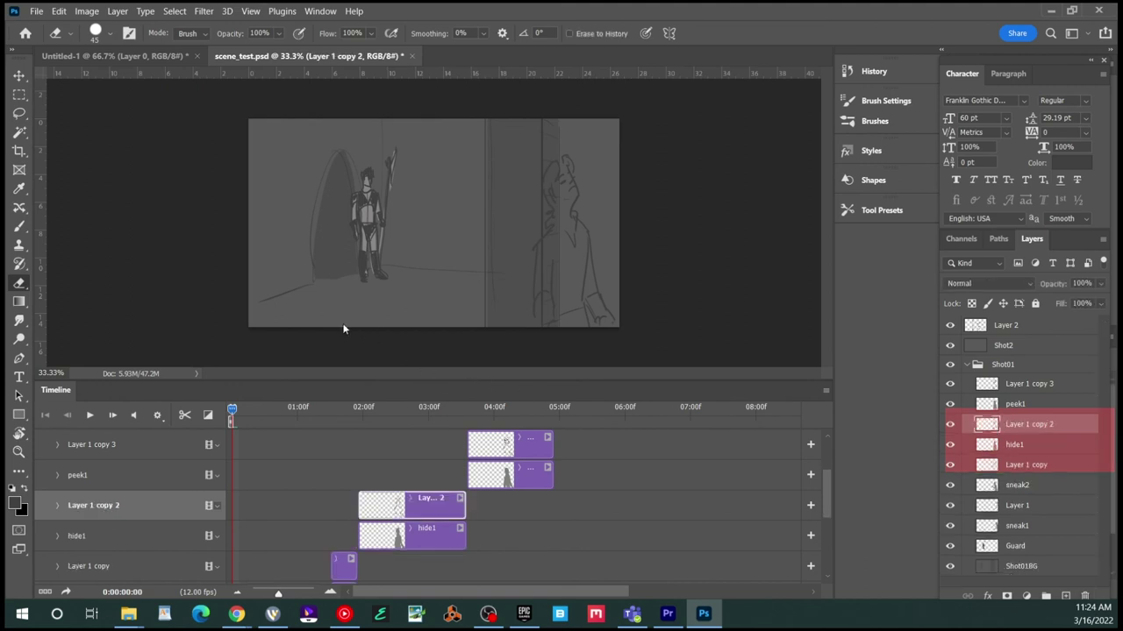
- Collapse the Shot01 layer group, then group Layer 2 with the Shot2 layer and name the group Shot02
key(space)
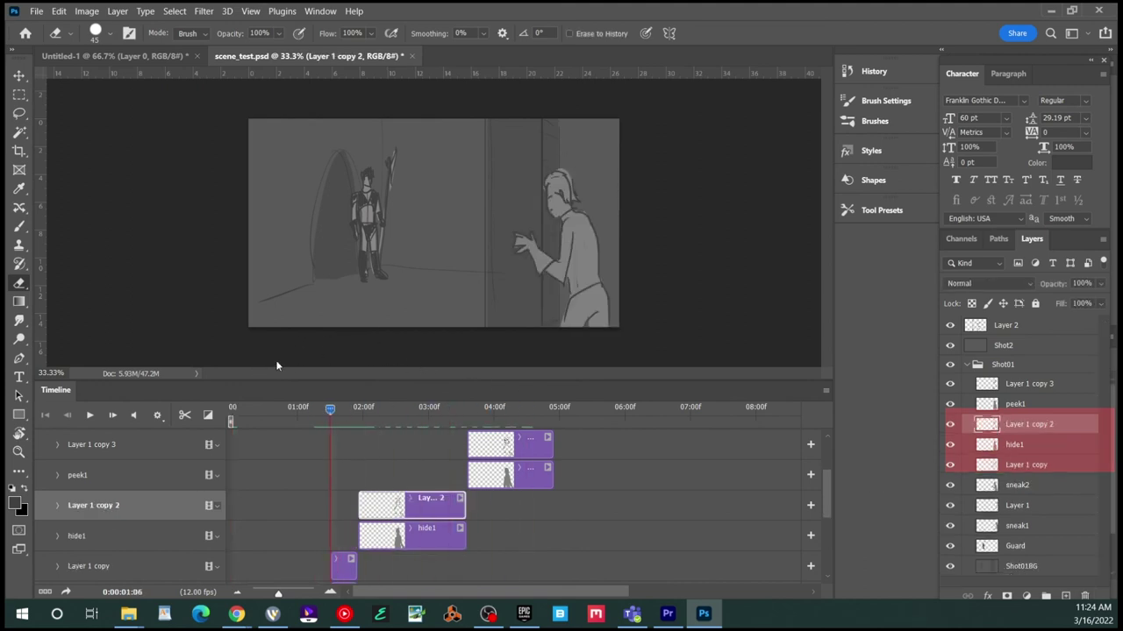
click(967, 365)
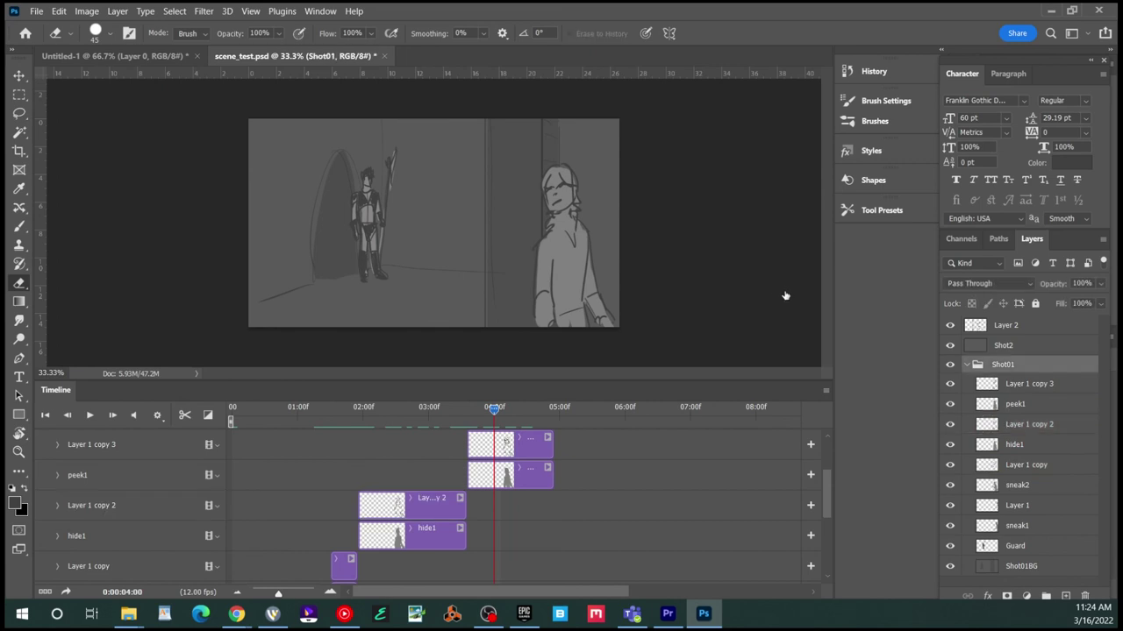
key(alt+bracketright)
key(alt+bracketright)
key(alt+shift+bracketleft)
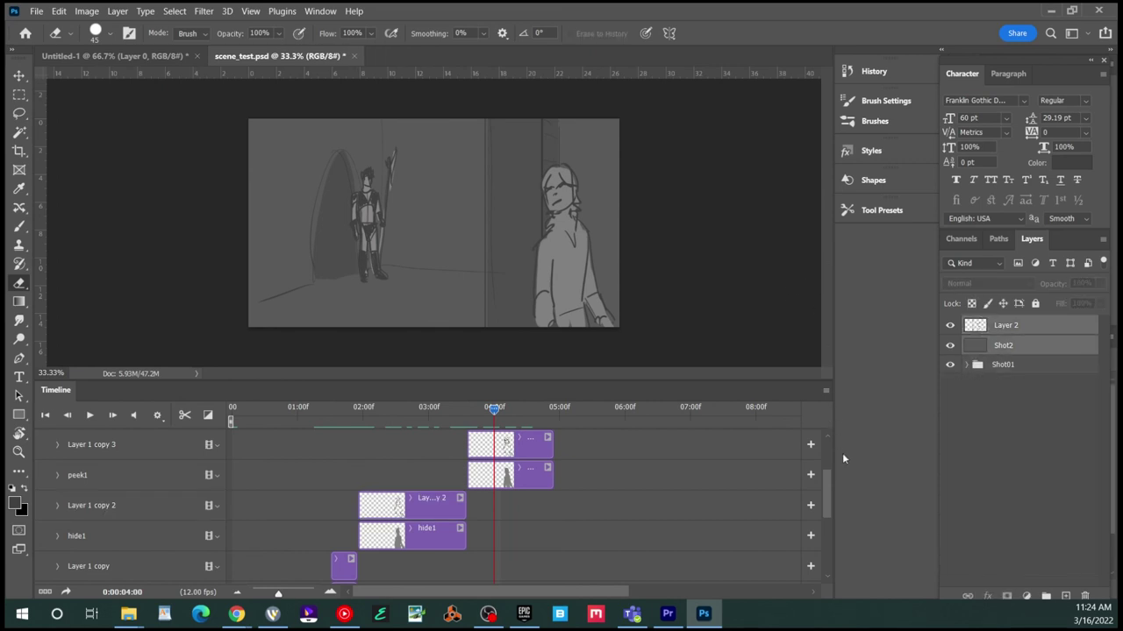
key(ctrl+g)
double_click(1002, 324)
text(Shot02)
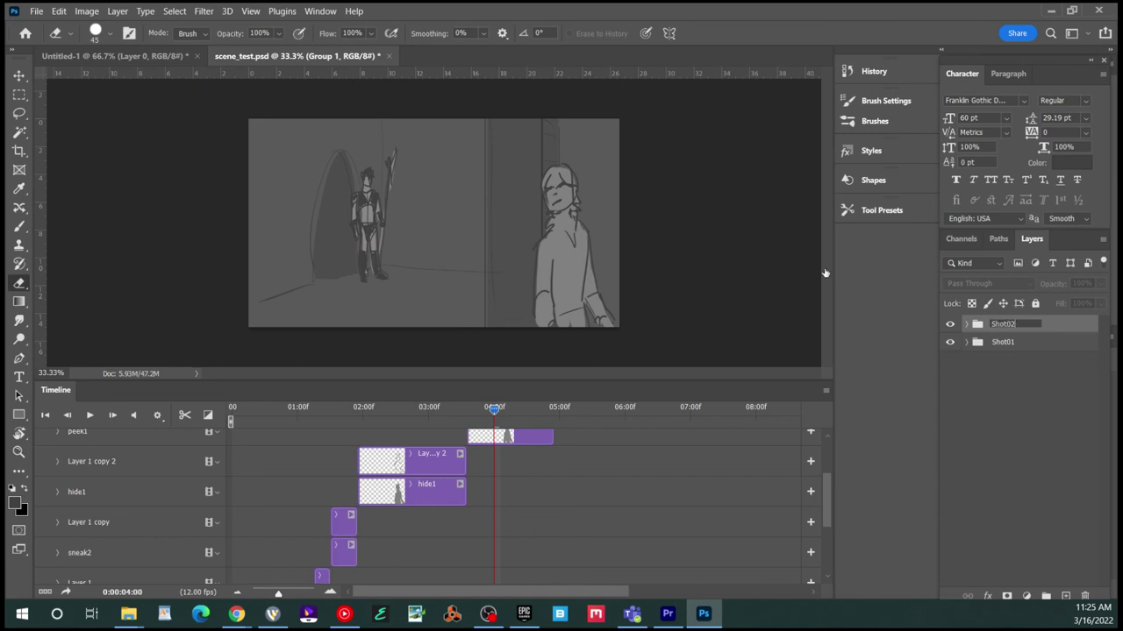
key(Return)
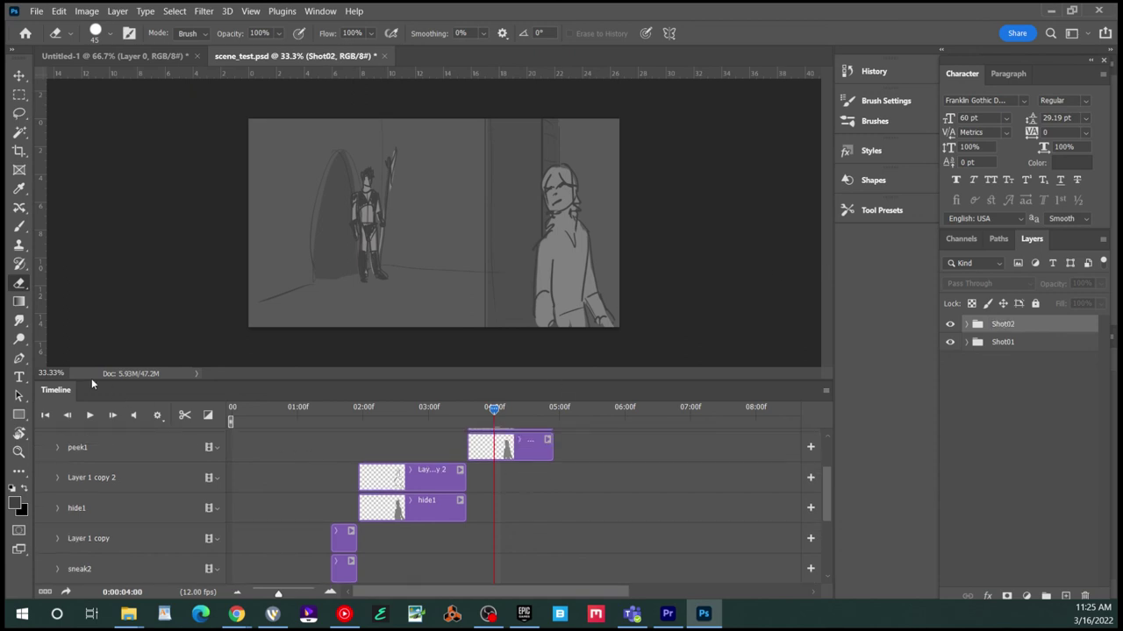
- Collapse the shot groups in the timeline and reduce its time scale to fit the full length of both shots
click(43, 453)
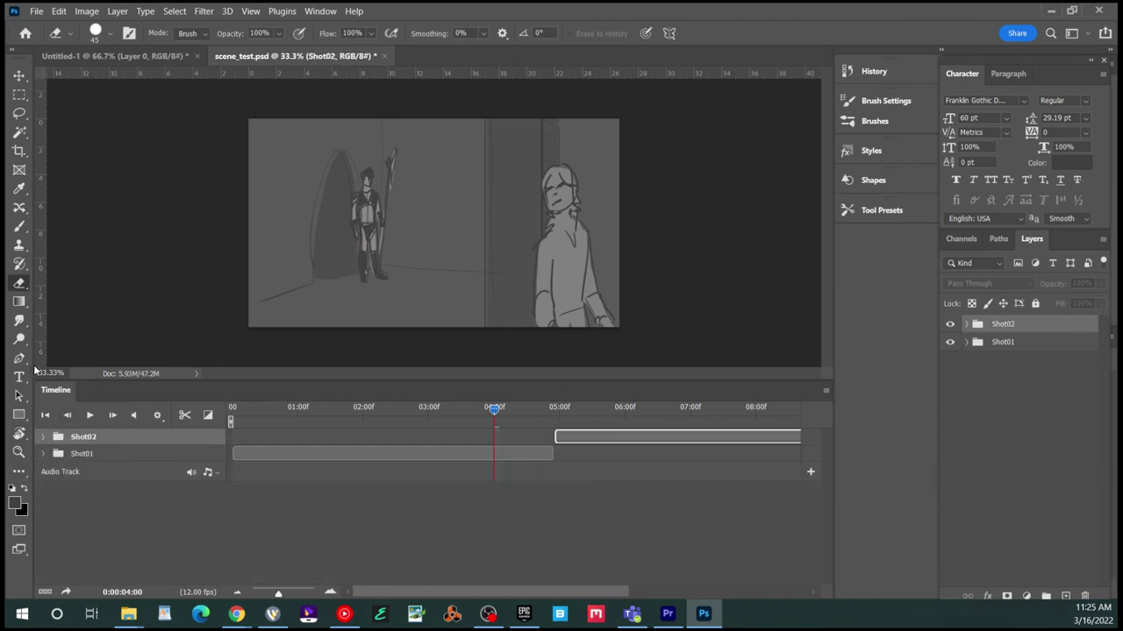
mouse_move(494, 410)
mouse_down()
mouse_move(577, 410)
mouse_move(472, 410)
mouse_up()
drag(278, 593, 269, 593)
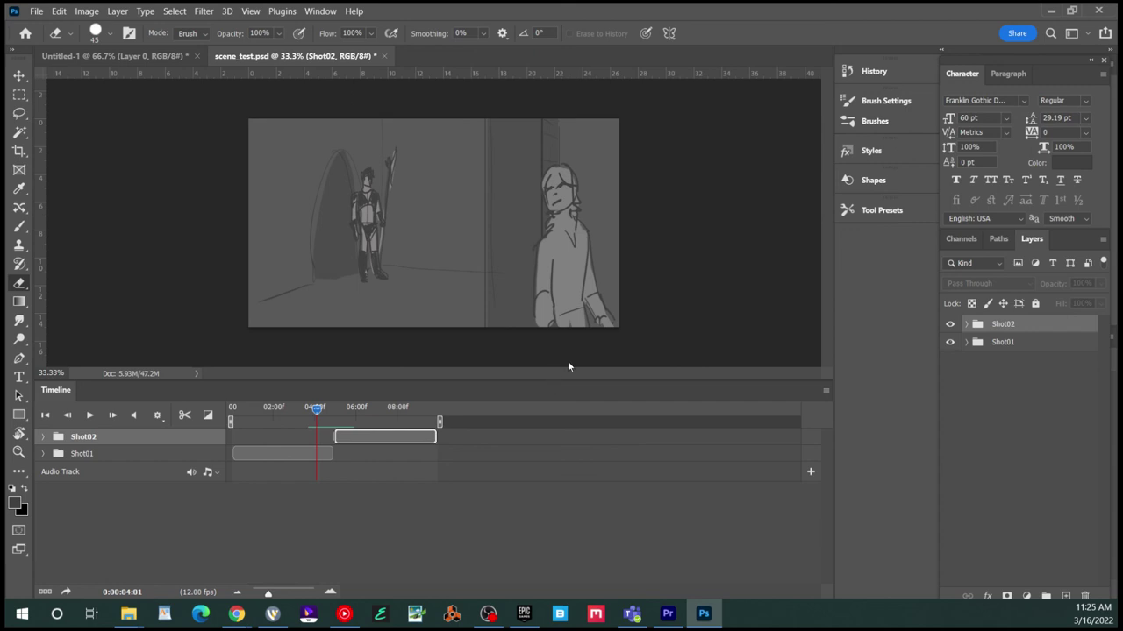
- Open the Render Video settings for the animatic
click(825, 391)
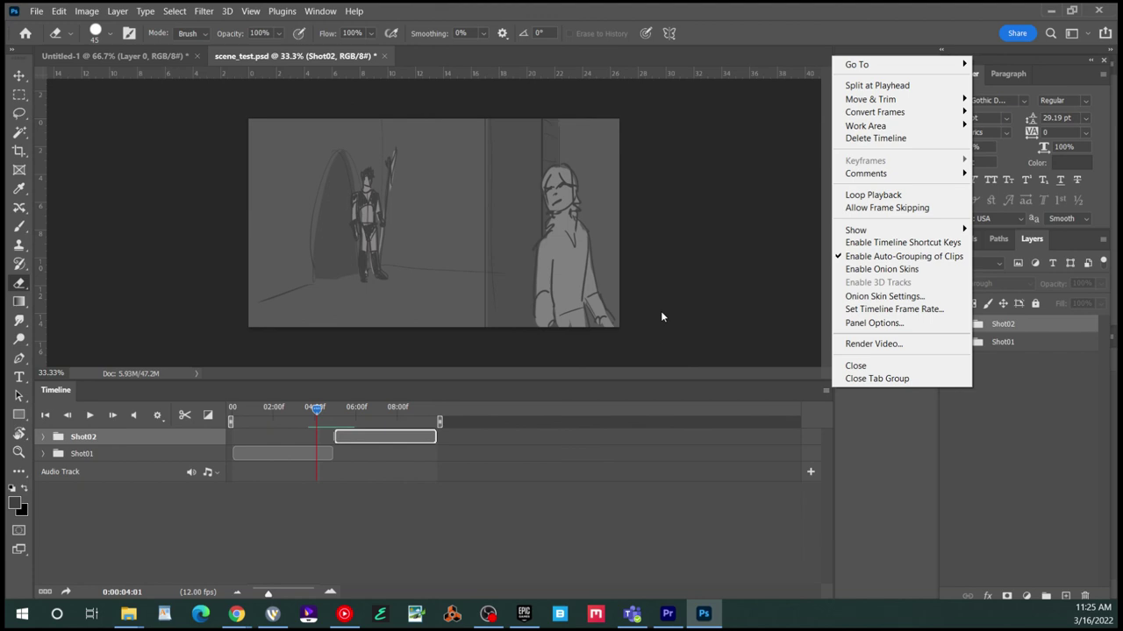
key(Up)
key(Up)
key(Up)
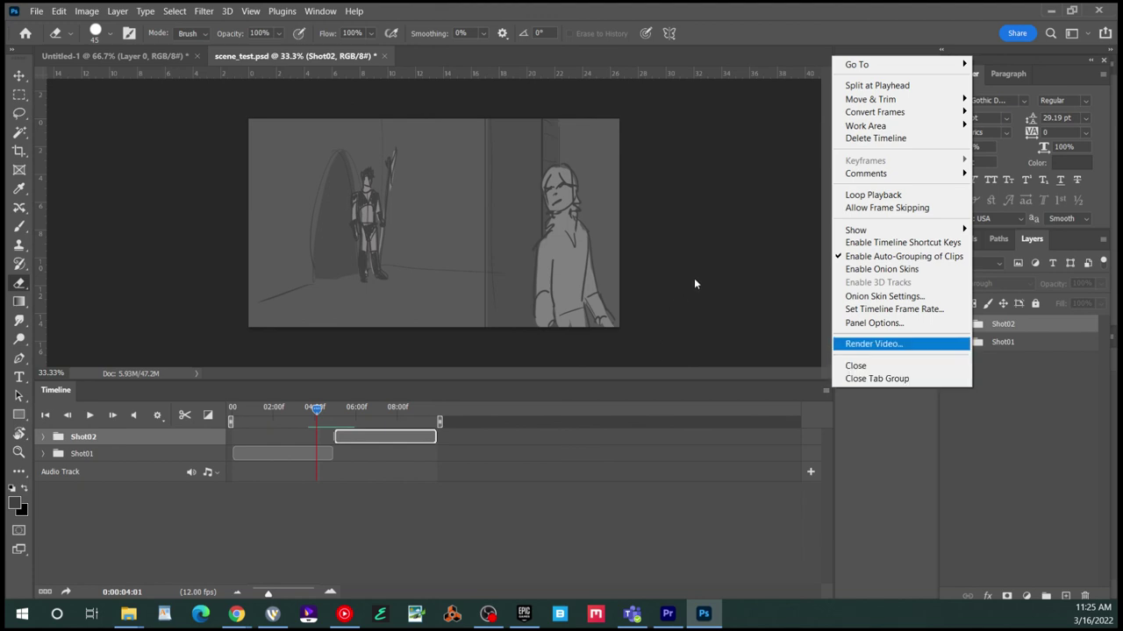
key(Return)
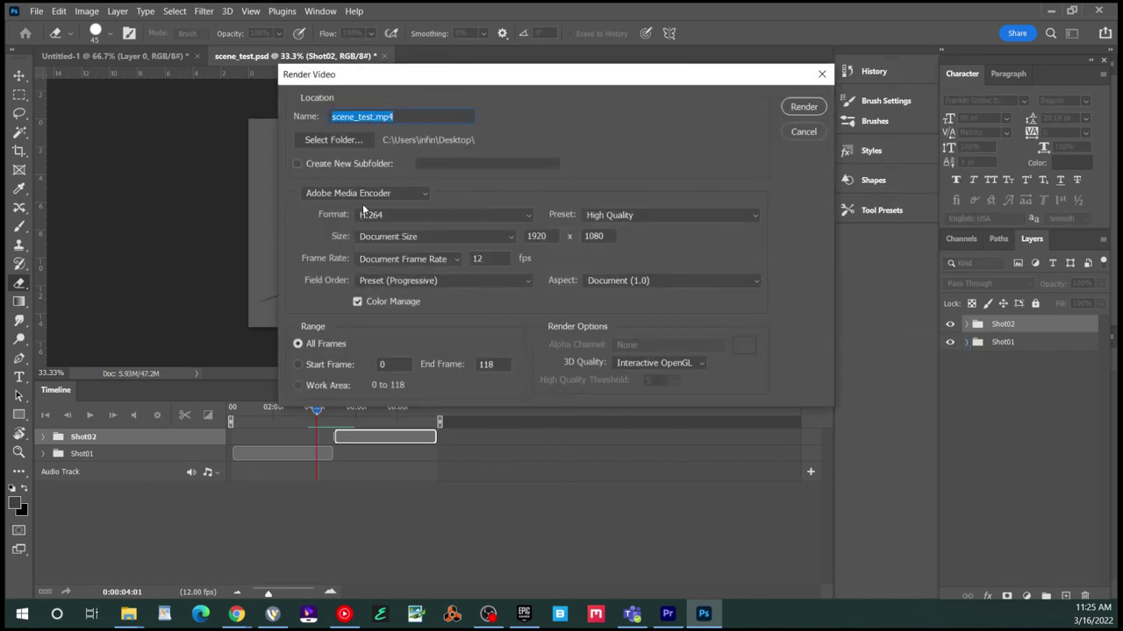
- Set the render frame rate to 24 fps
click(442, 260)
text(24)
key(Return)
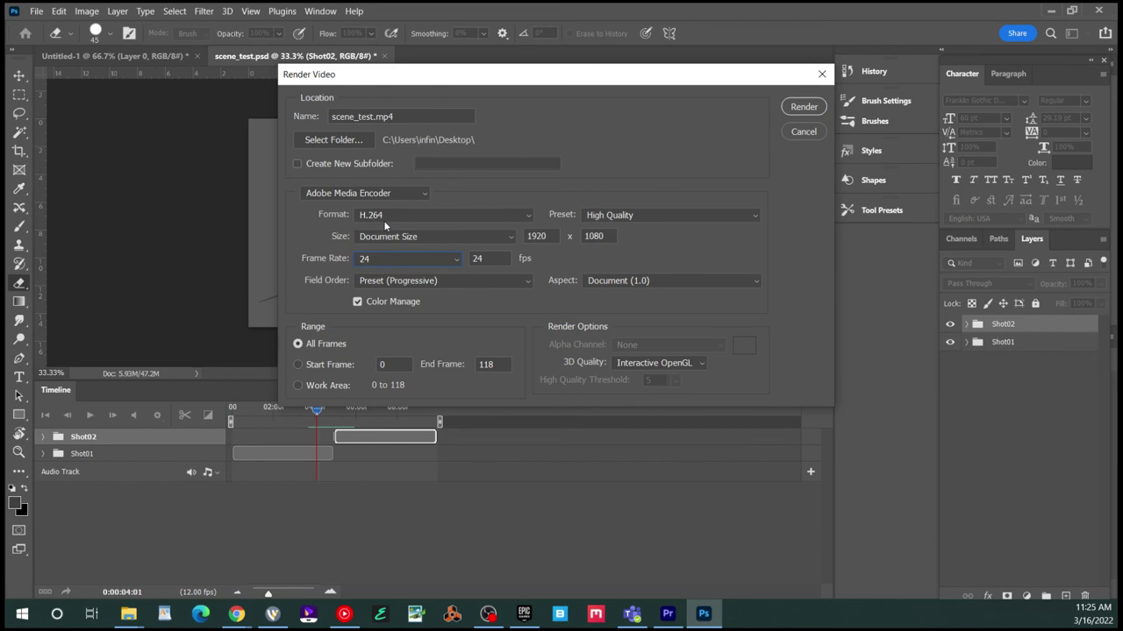
- Render all frames as scene_test.mp4 in H.264 format at the document frame rate of 12 fps
click(358, 116)
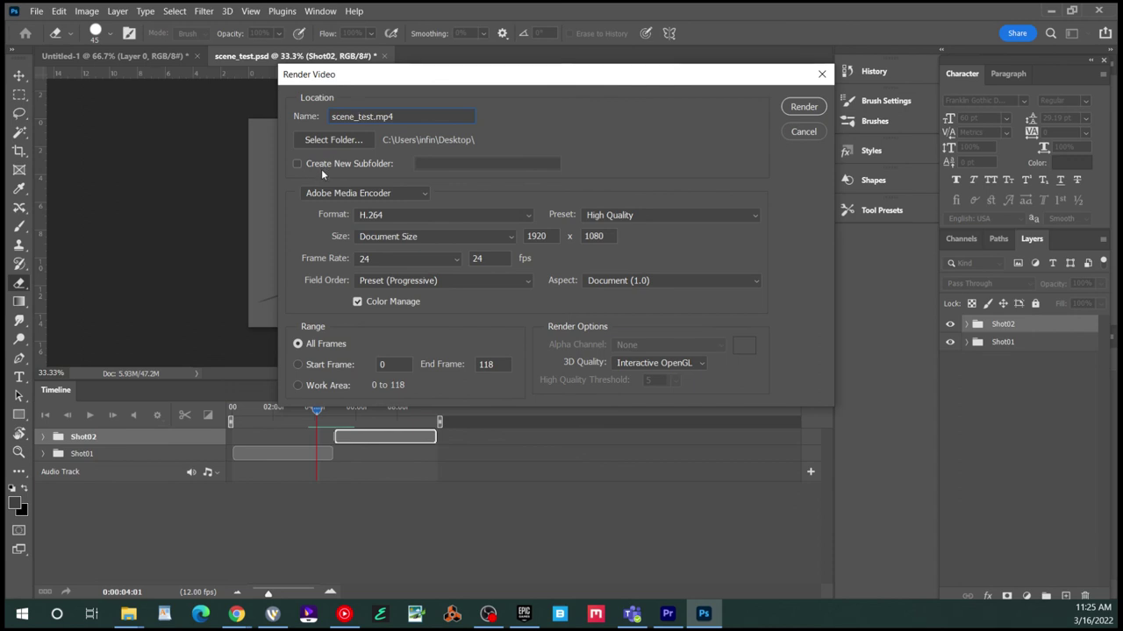
click(419, 214)
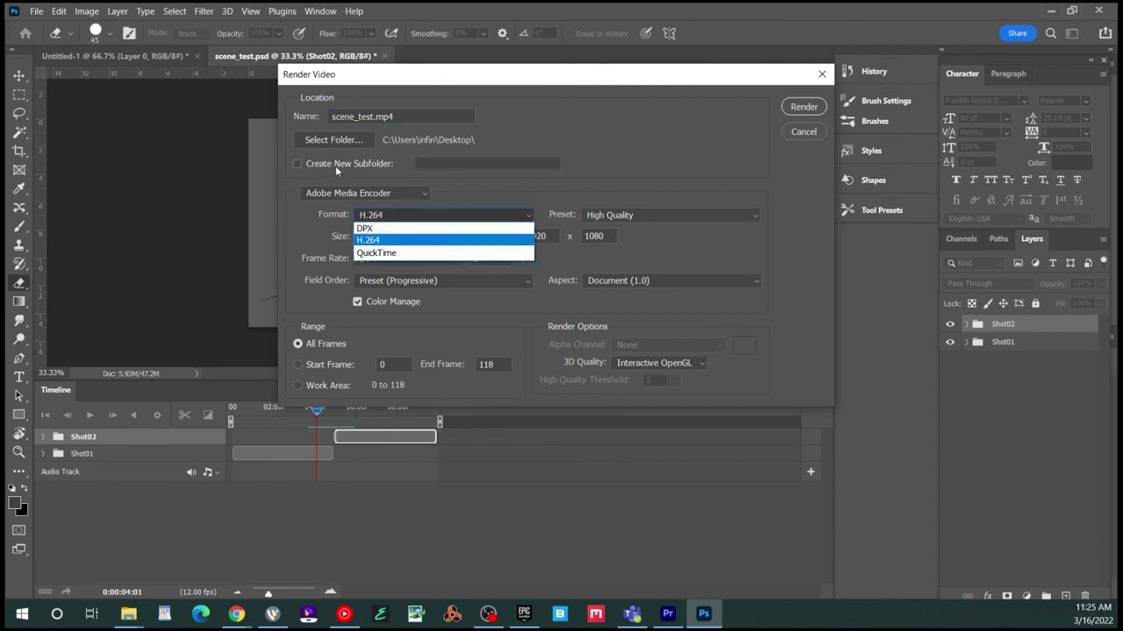
key(Return)
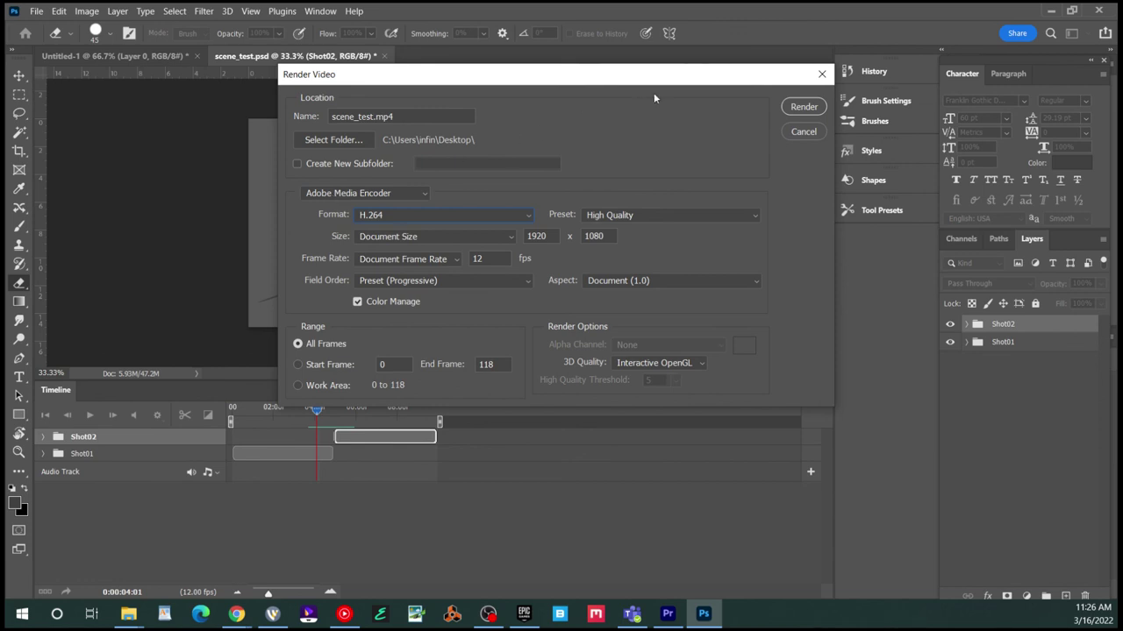
key(Return)
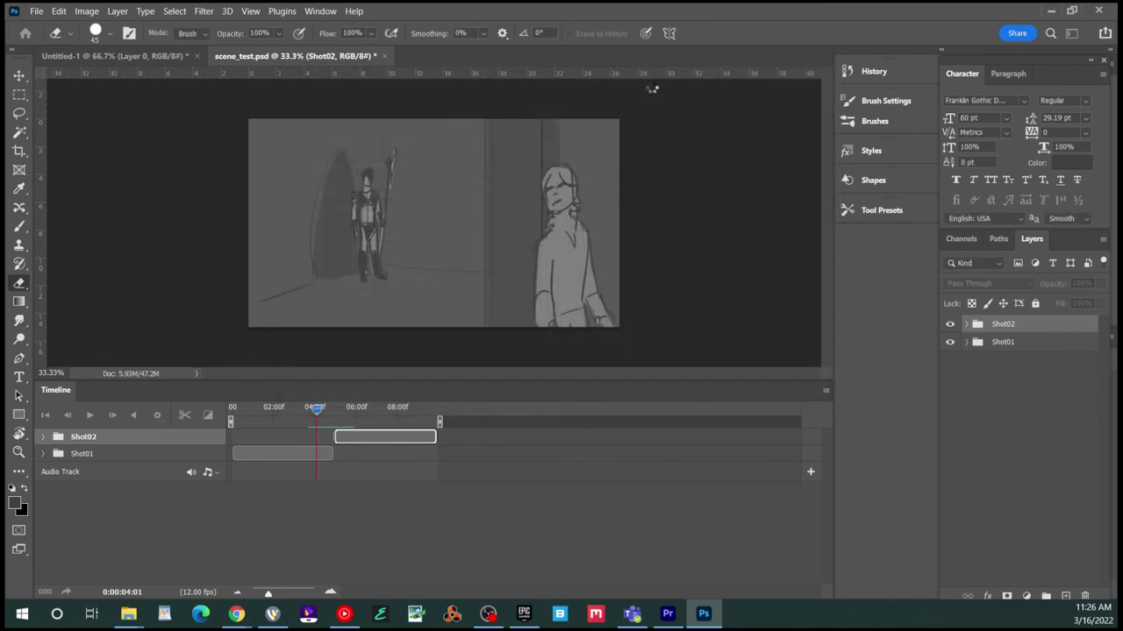
- Play back the animatic in the timeline
key(space)
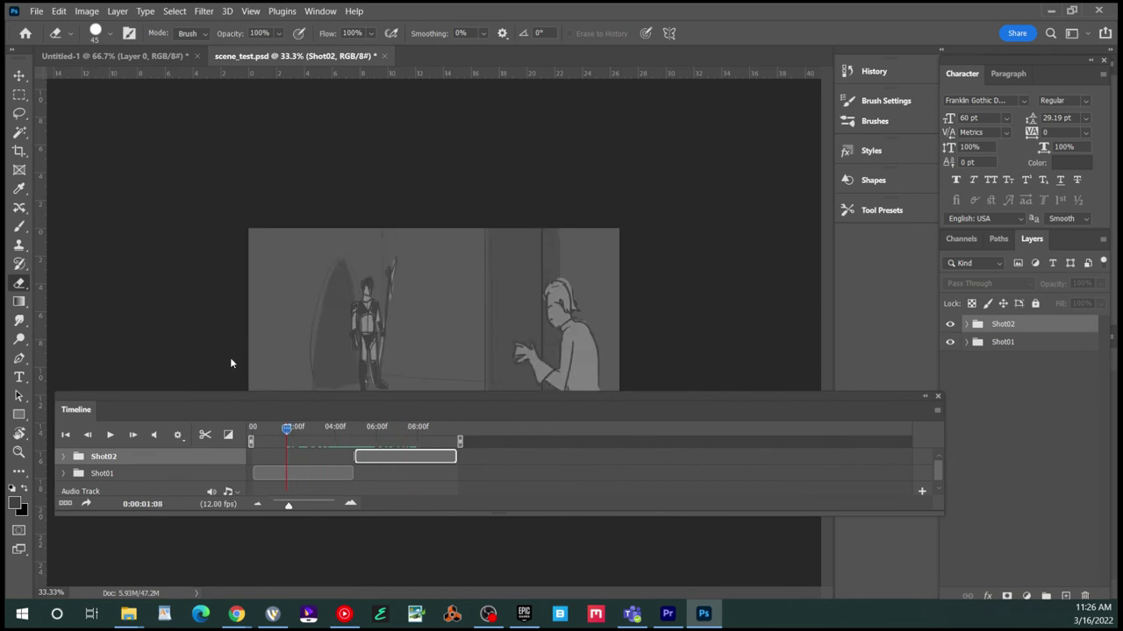